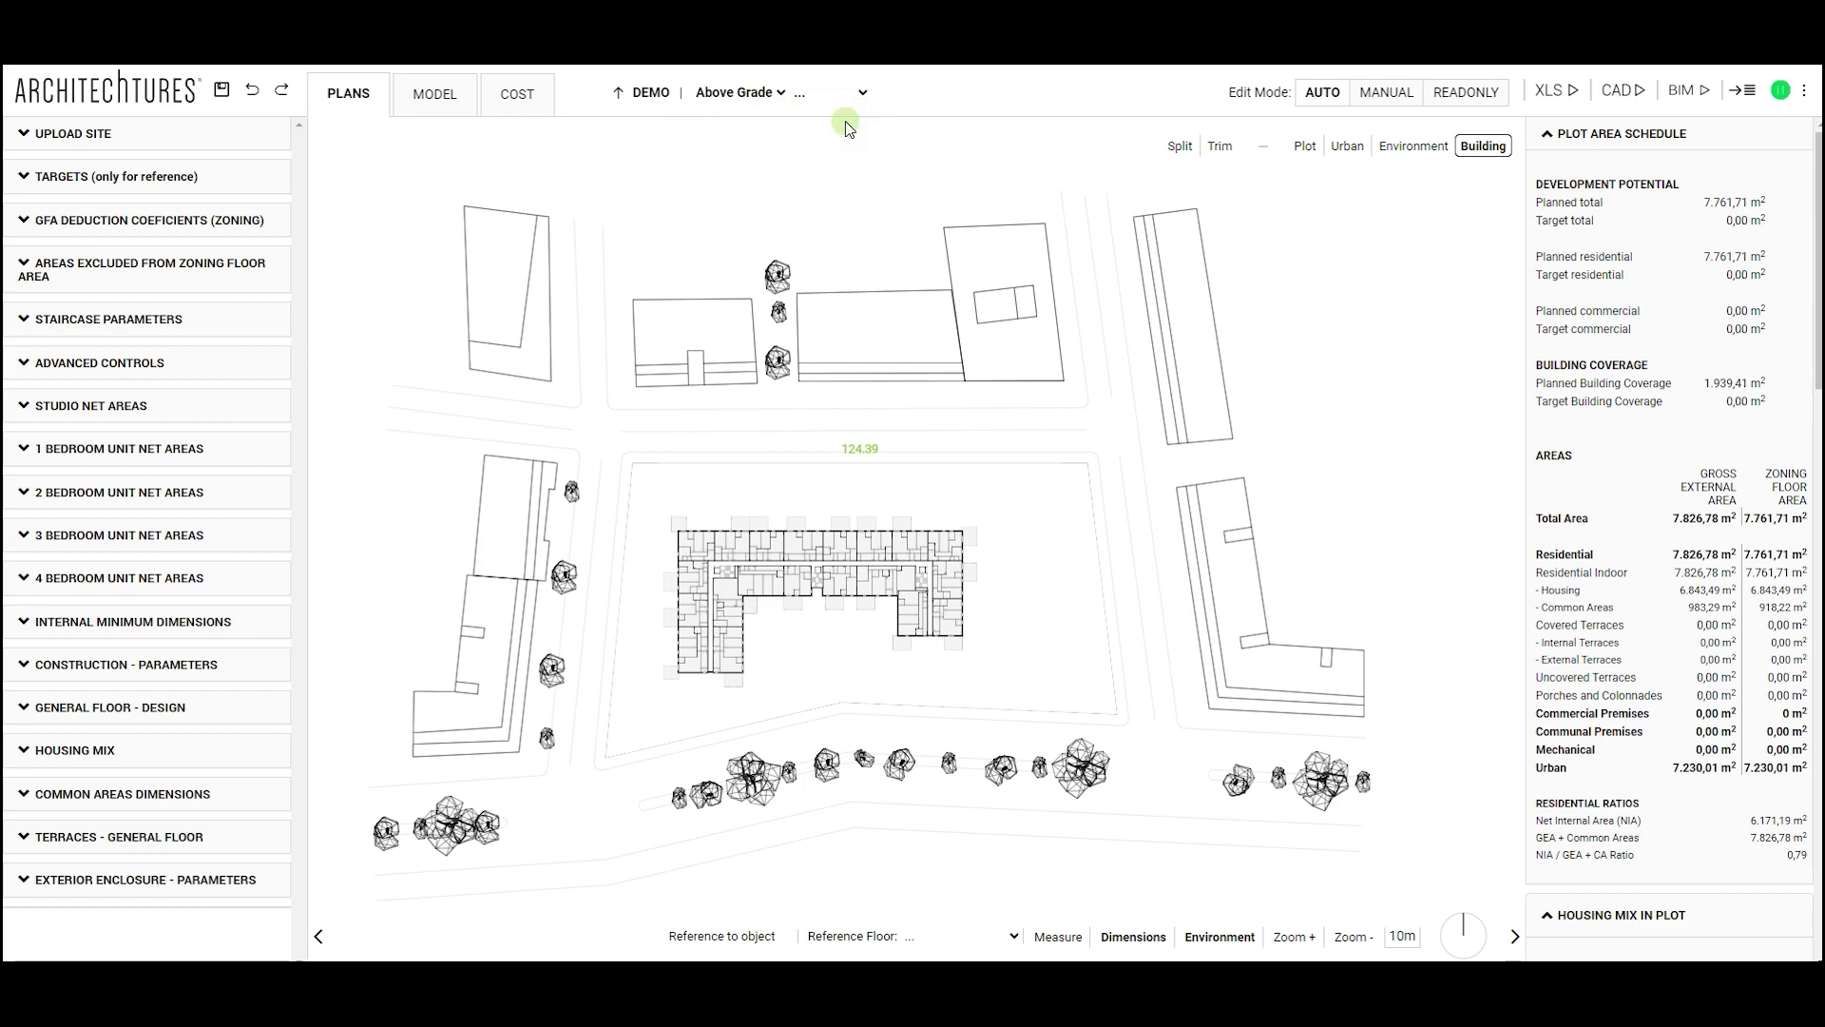
pyautogui.click(903, 90)
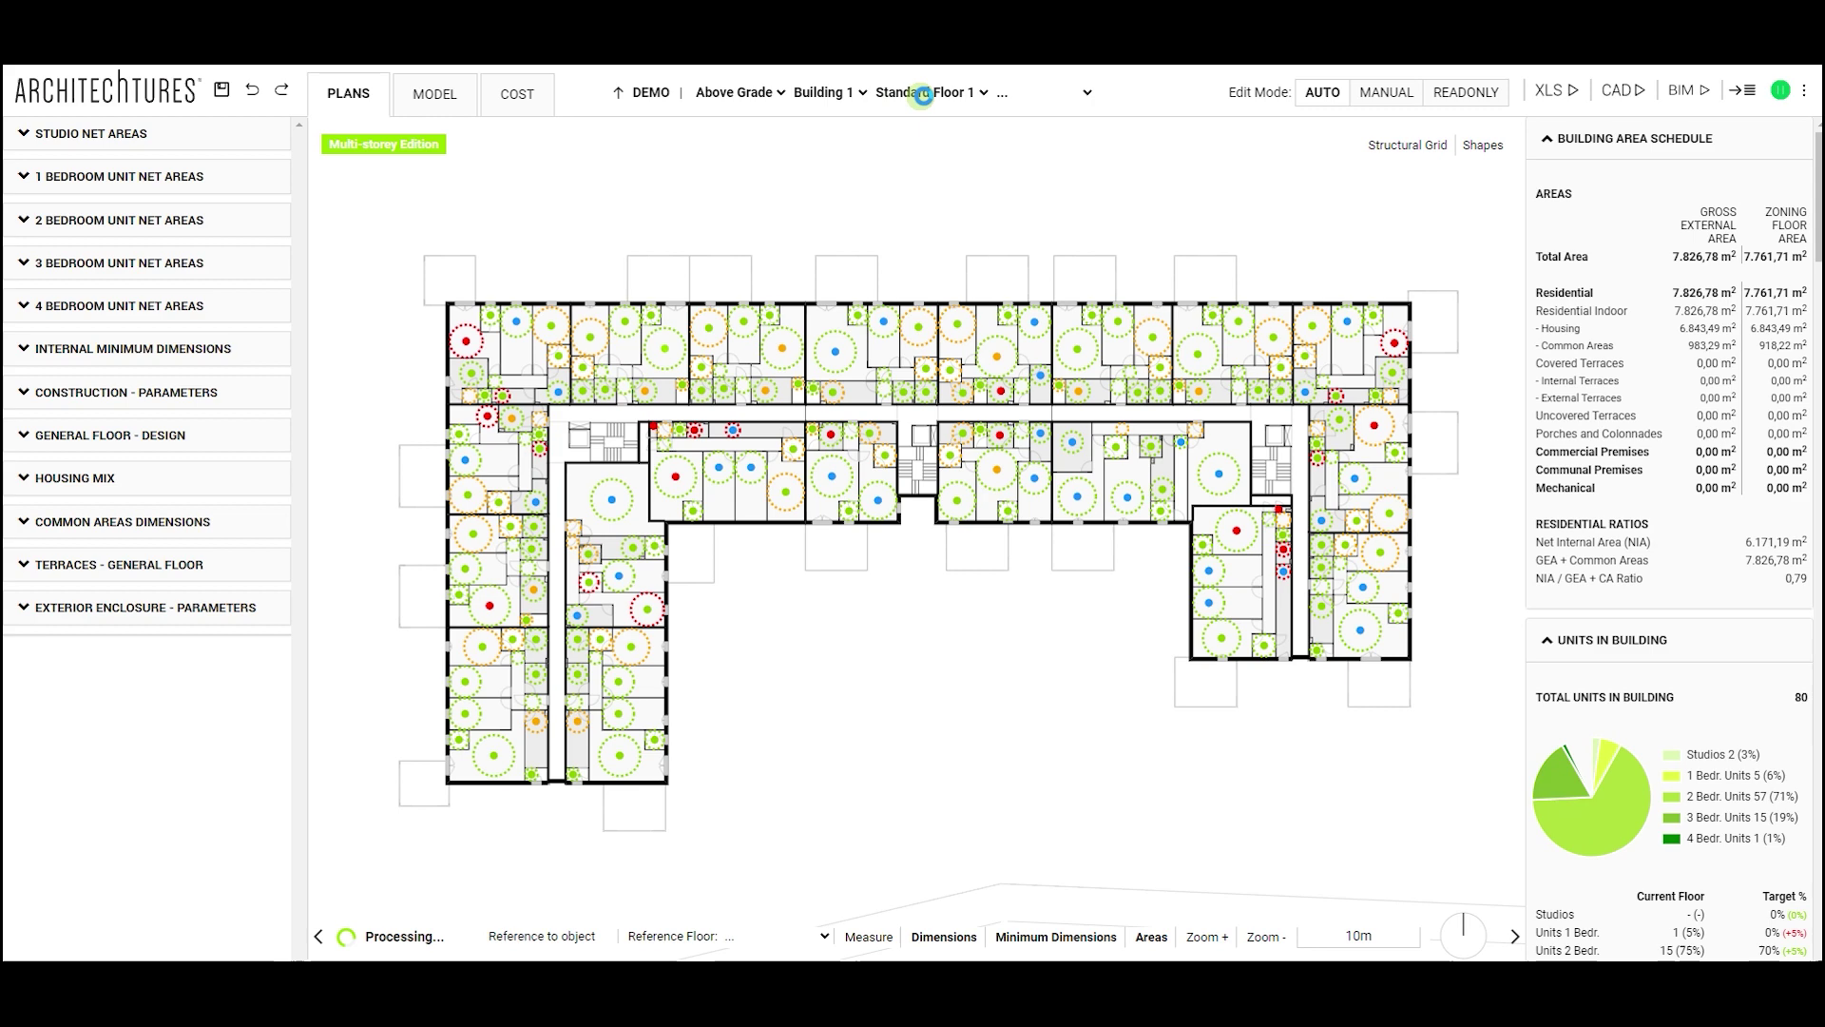
pyautogui.click(1086, 92)
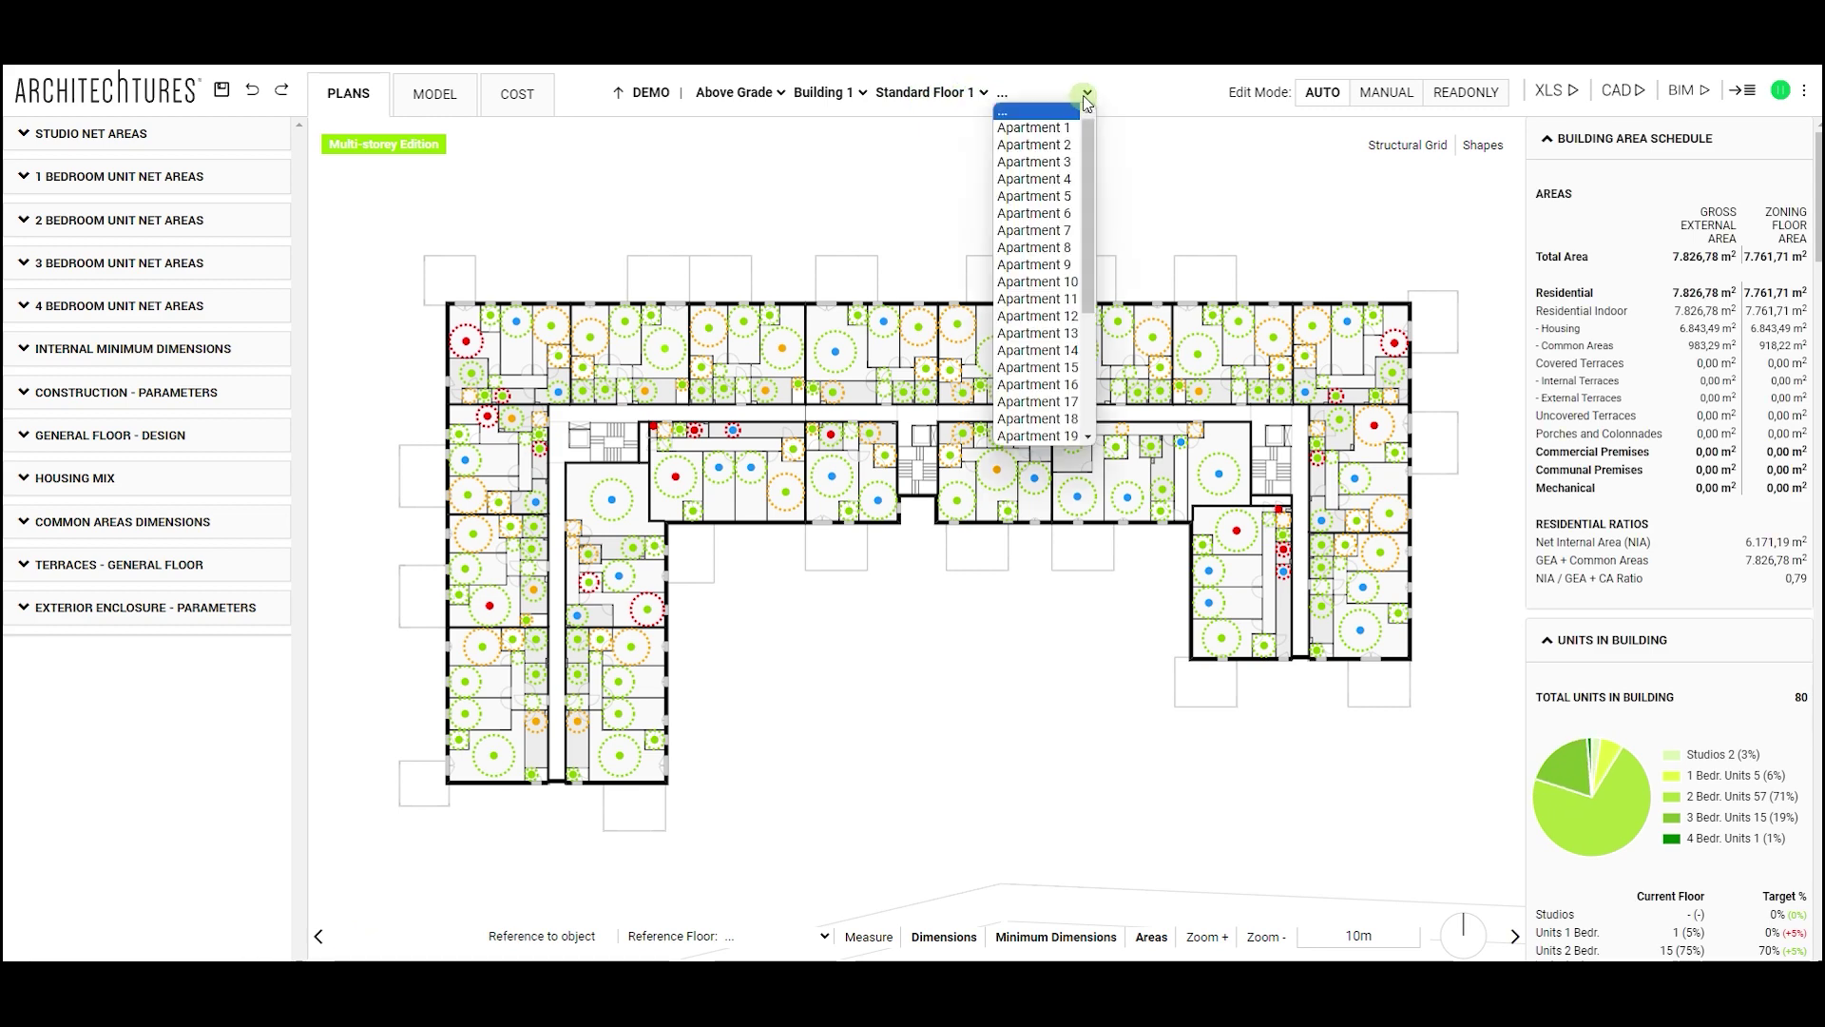
pyautogui.click(1040, 281)
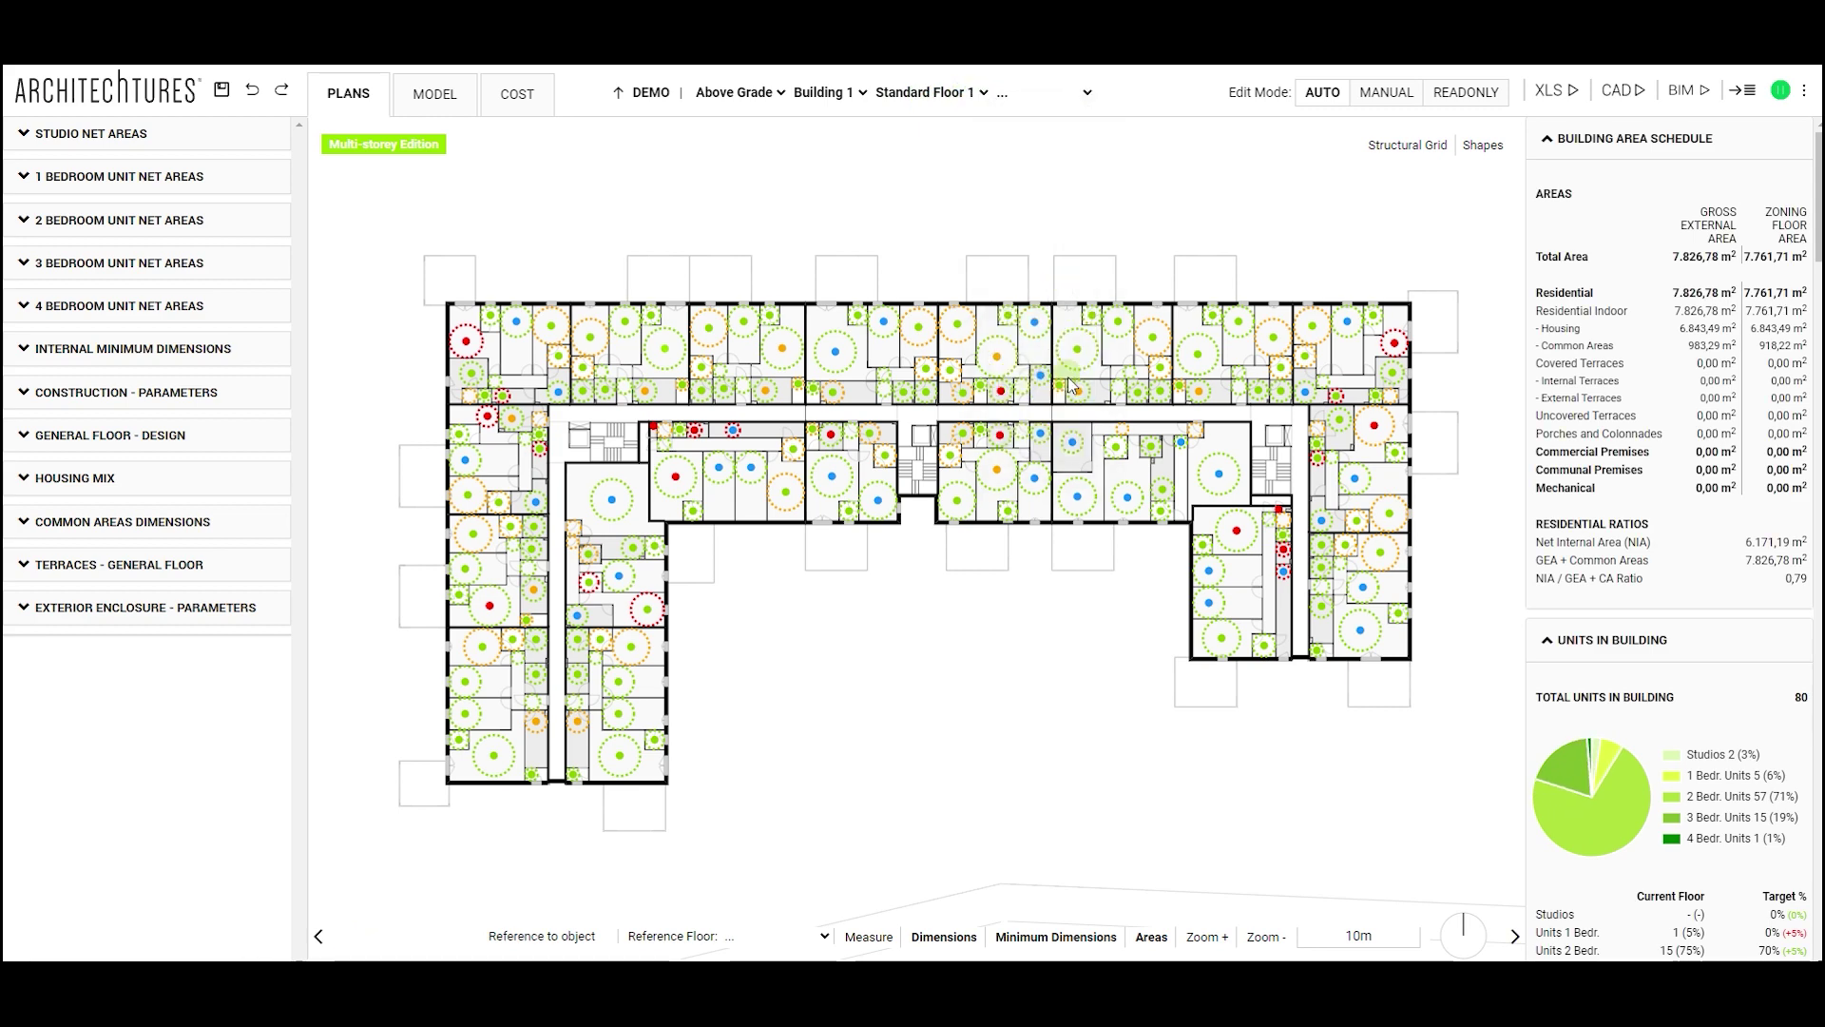
pyautogui.click(1246, 605)
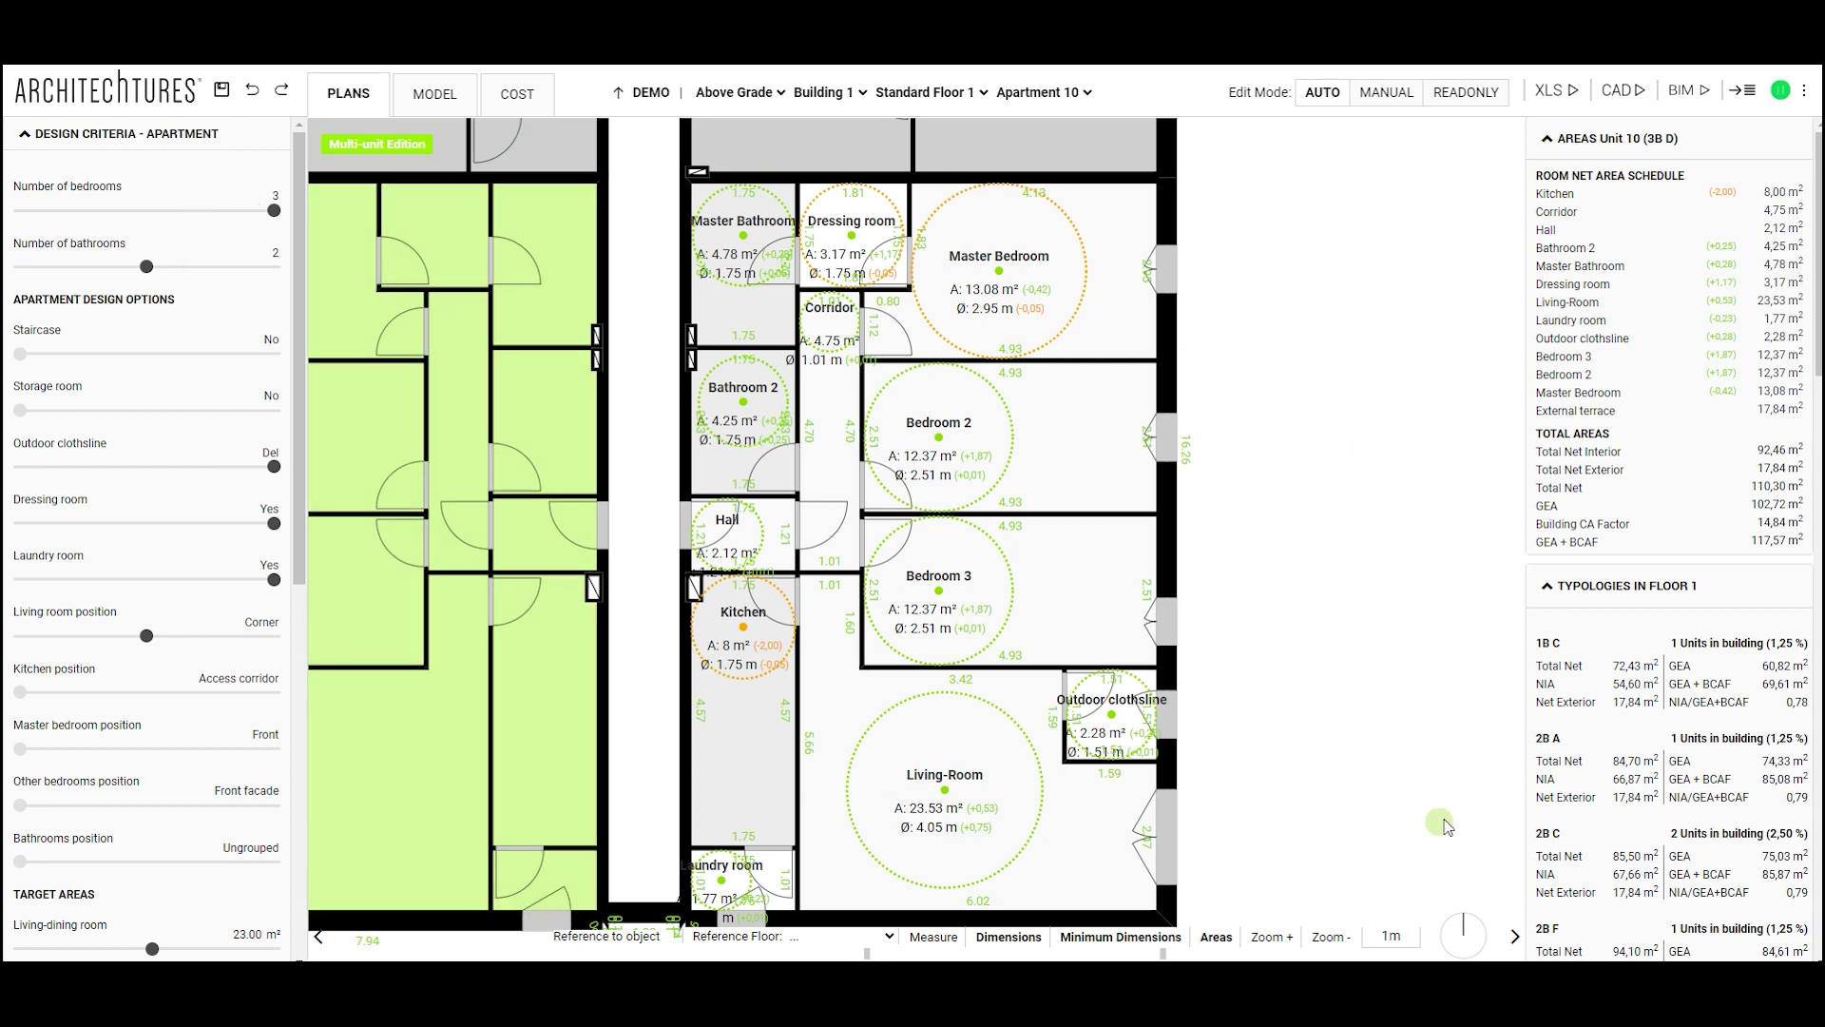
pyautogui.click(979, 94)
pyautogui.click(964, 129)
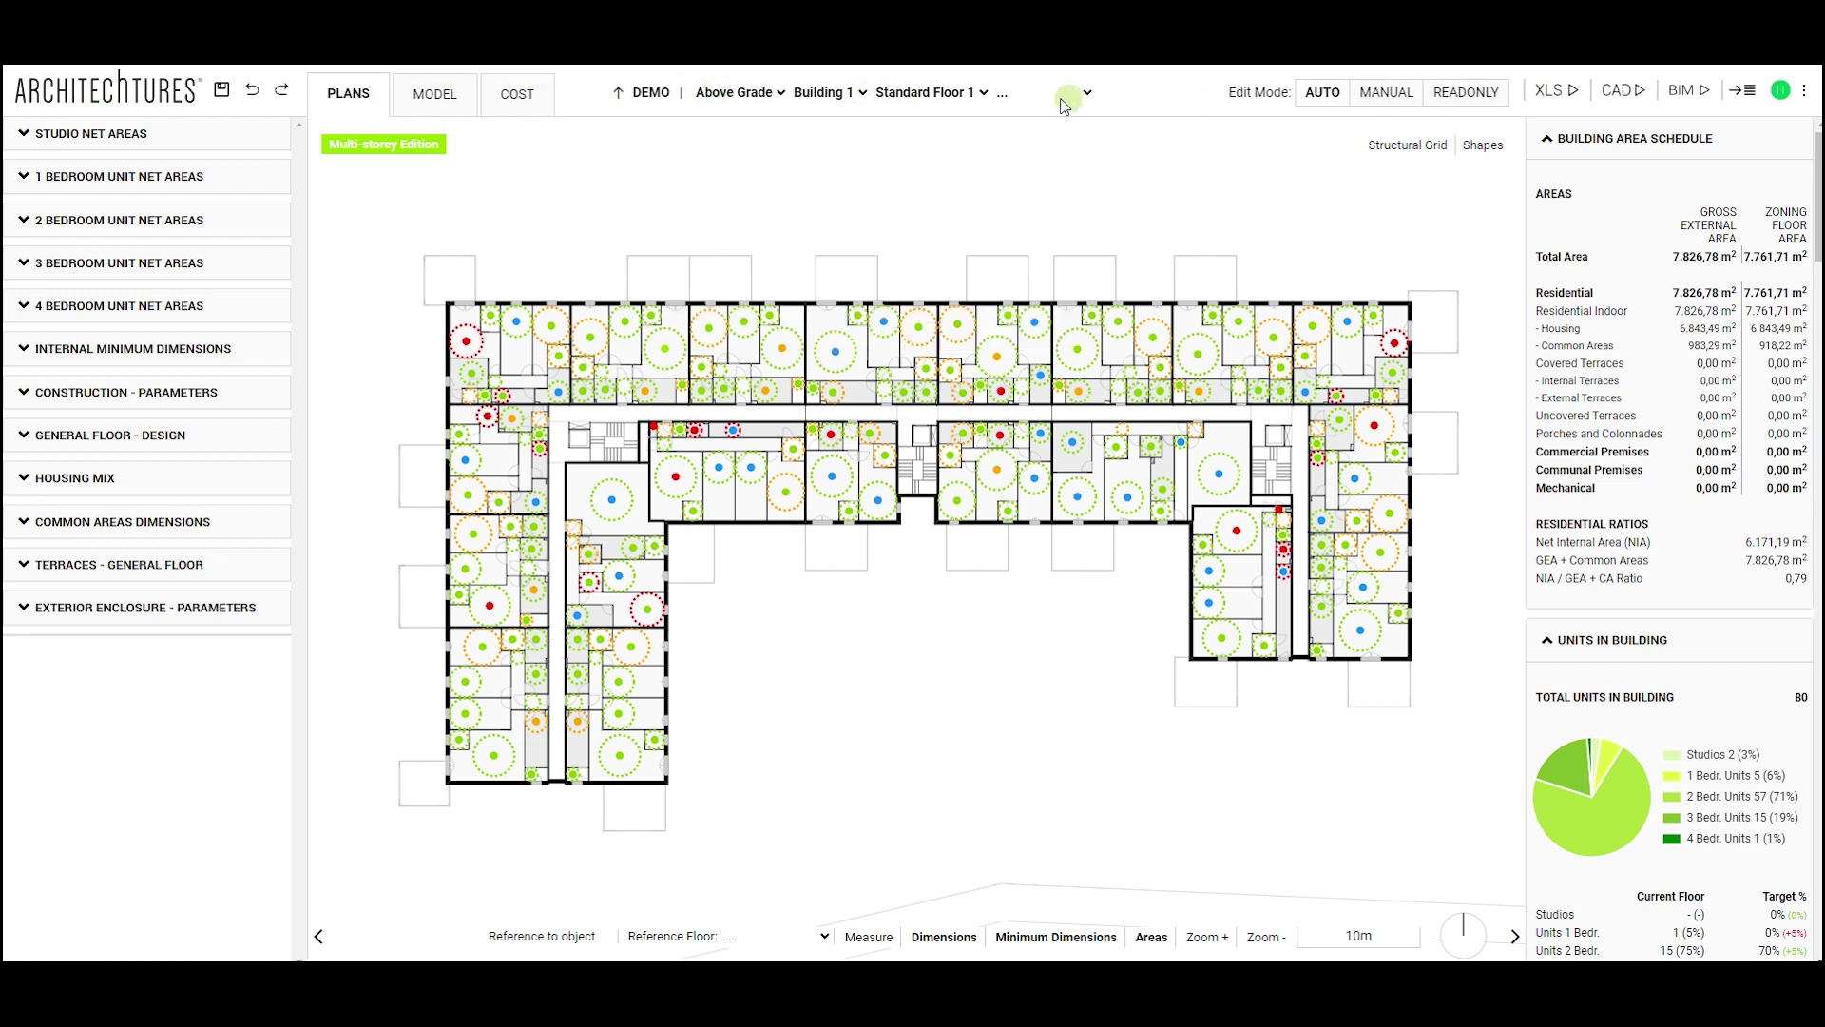
# Step: Go up to the DEMO plot view showing 7,826.78 m² gross, then save the project
pyautogui.click(652, 92)
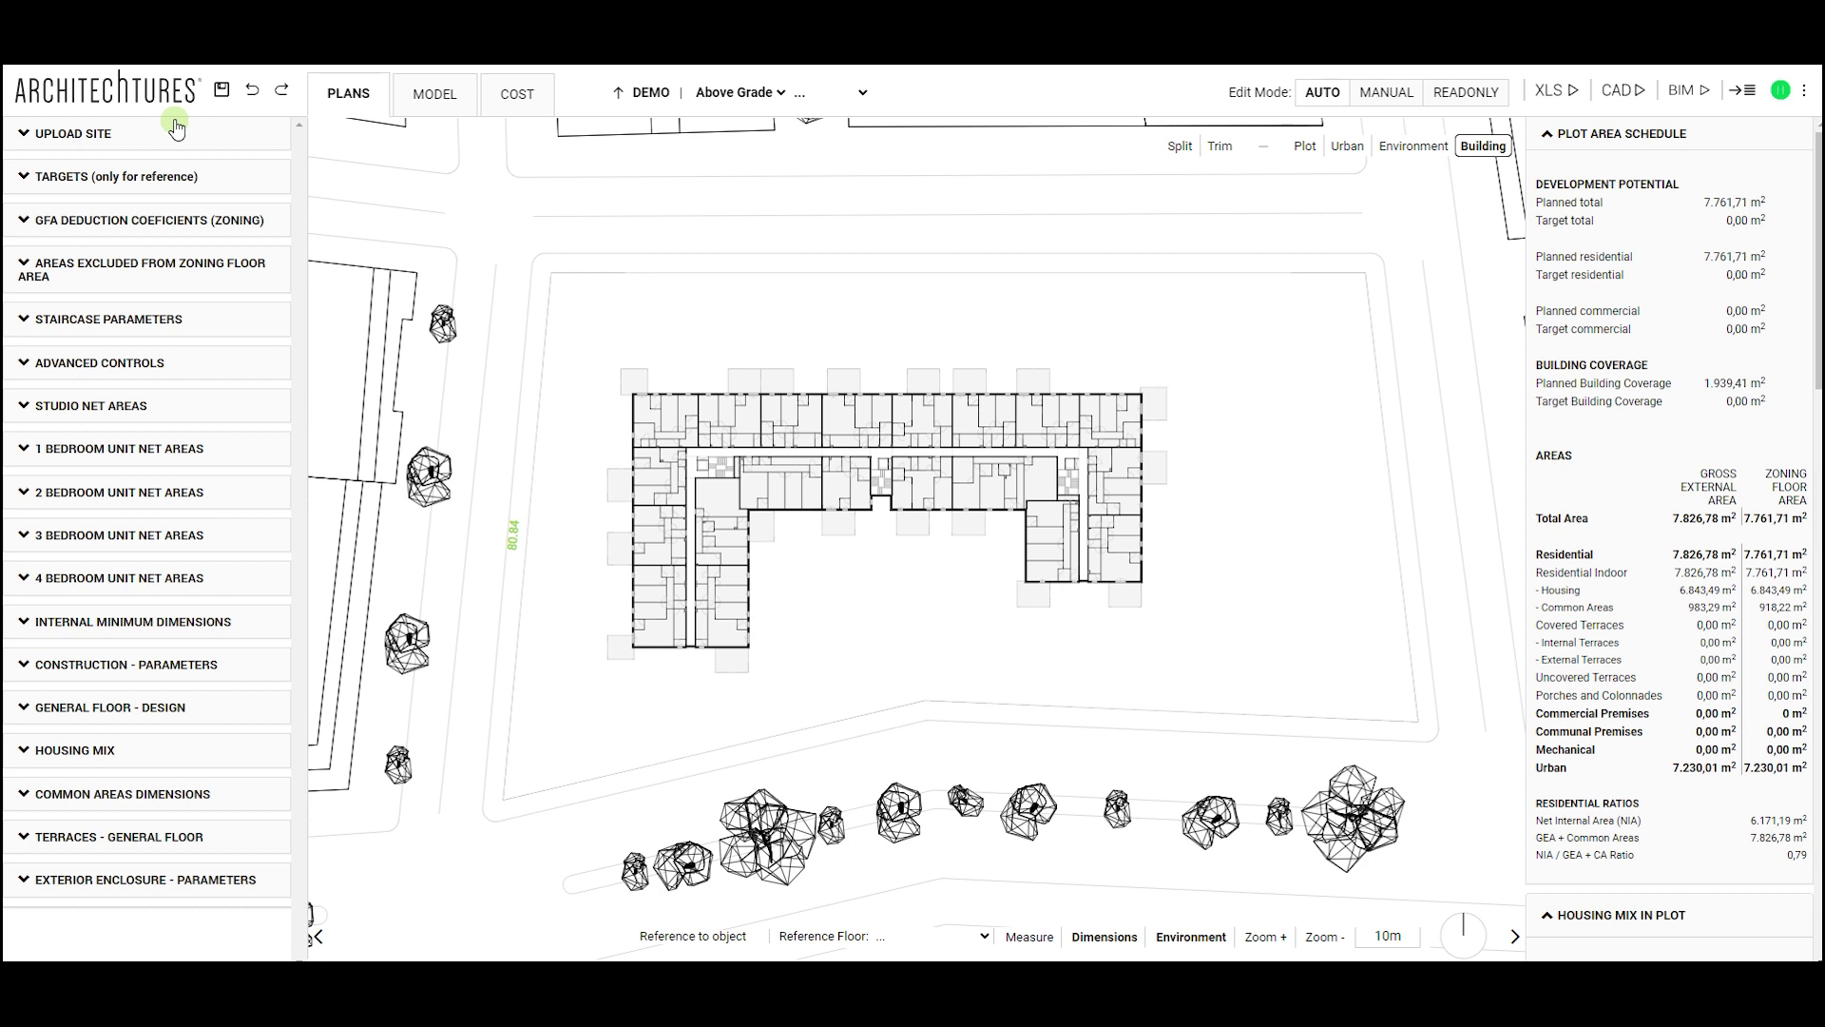
pyautogui.click(222, 94)
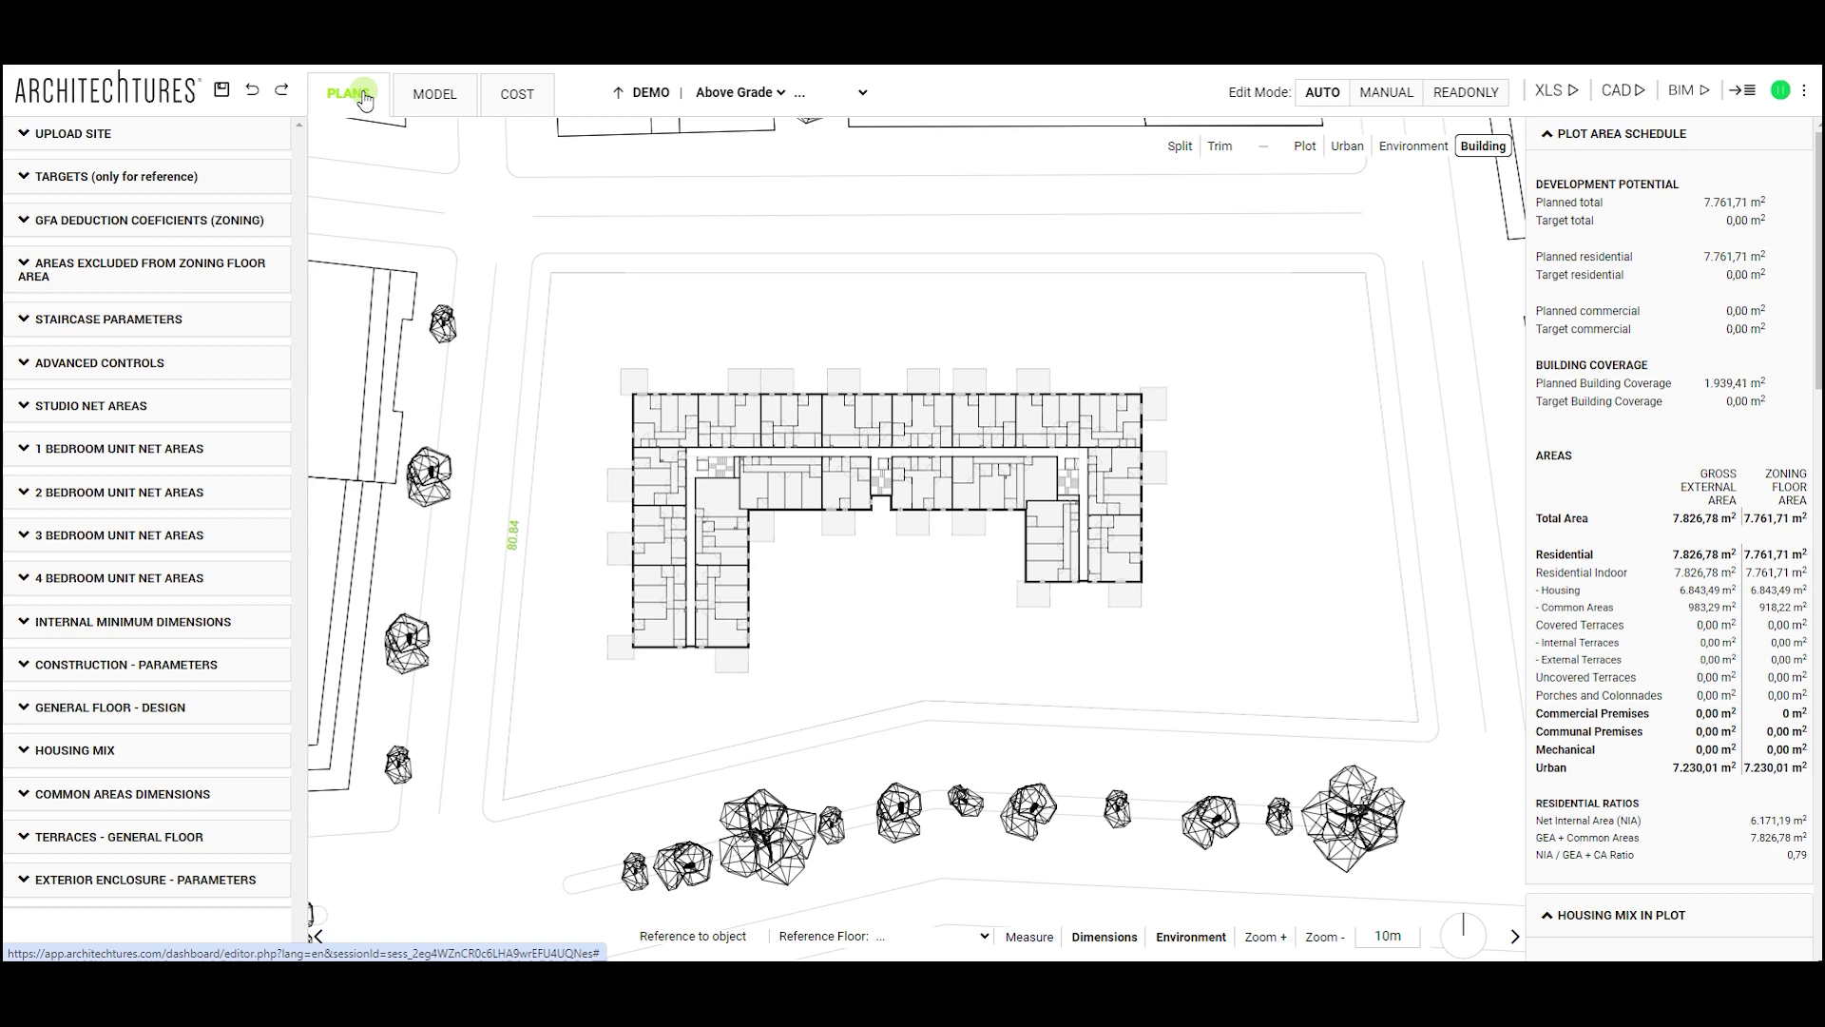
pyautogui.click(417, 97)
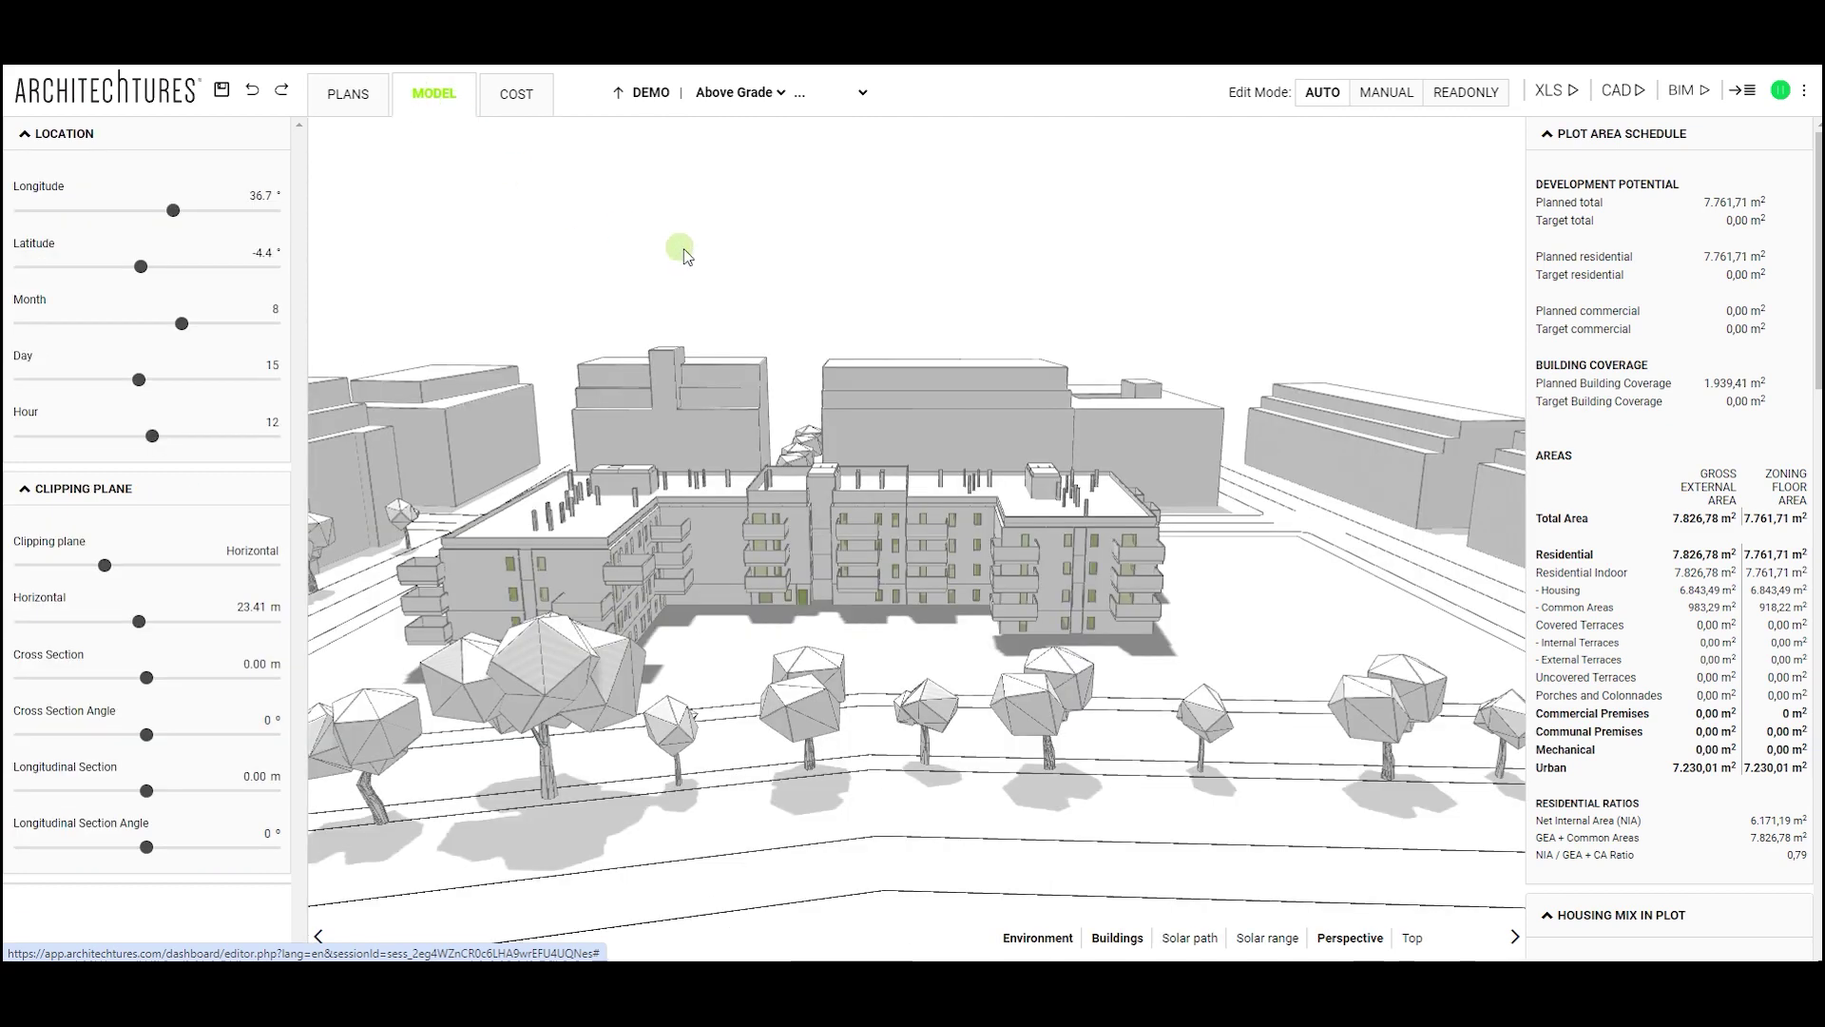
pyautogui.scroll(3, 798, 415)
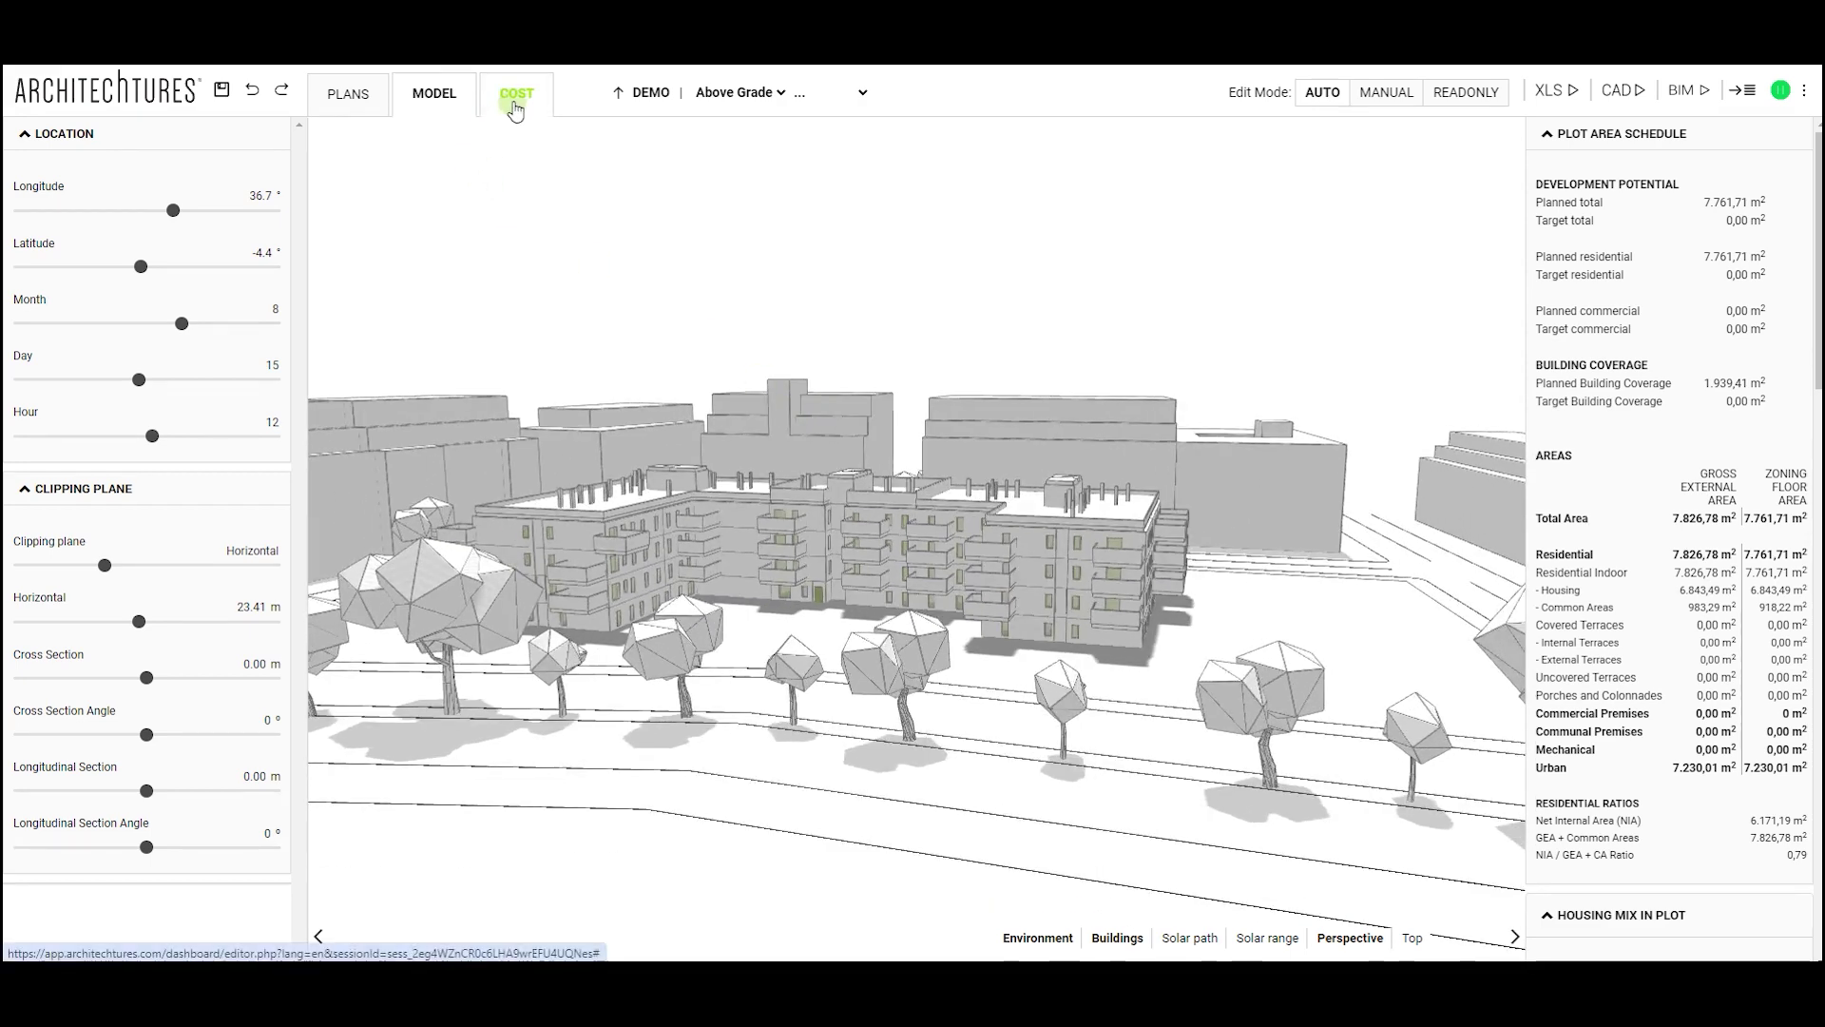
pyautogui.click(516, 97)
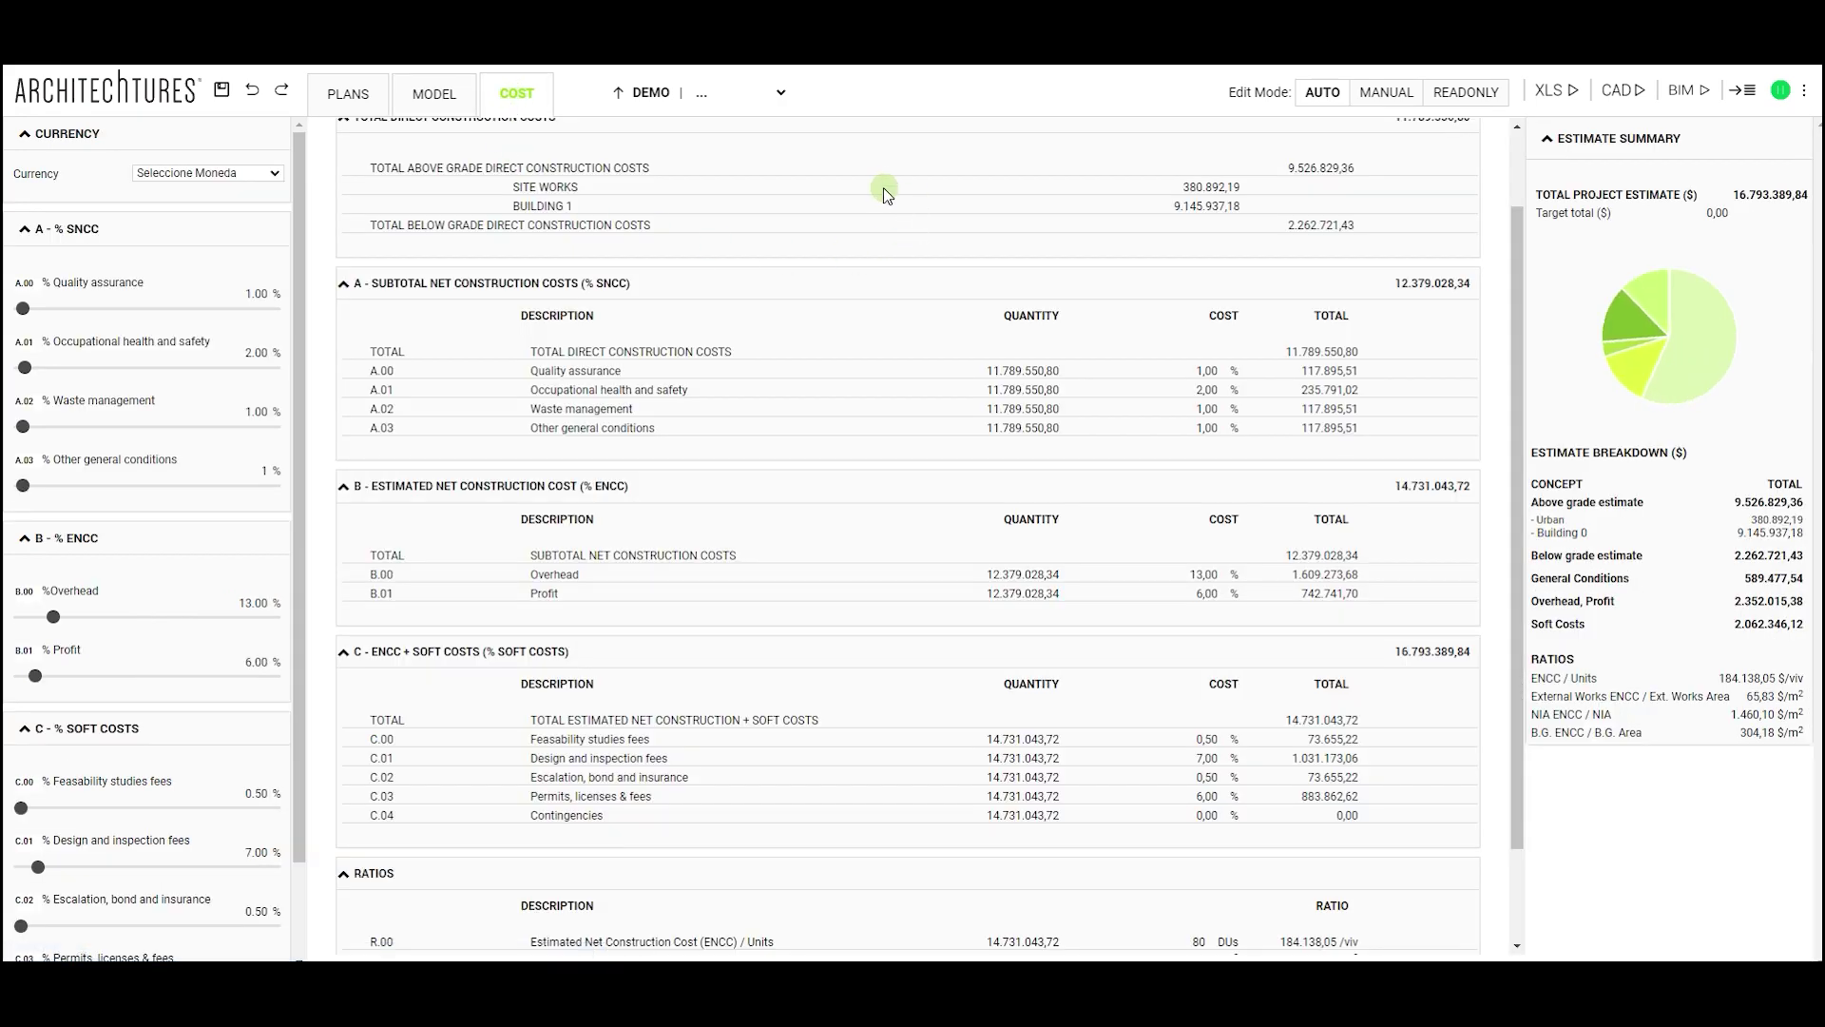
pyautogui.scroll(-2, 870, 205)
pyautogui.scroll(3, 847, 249)
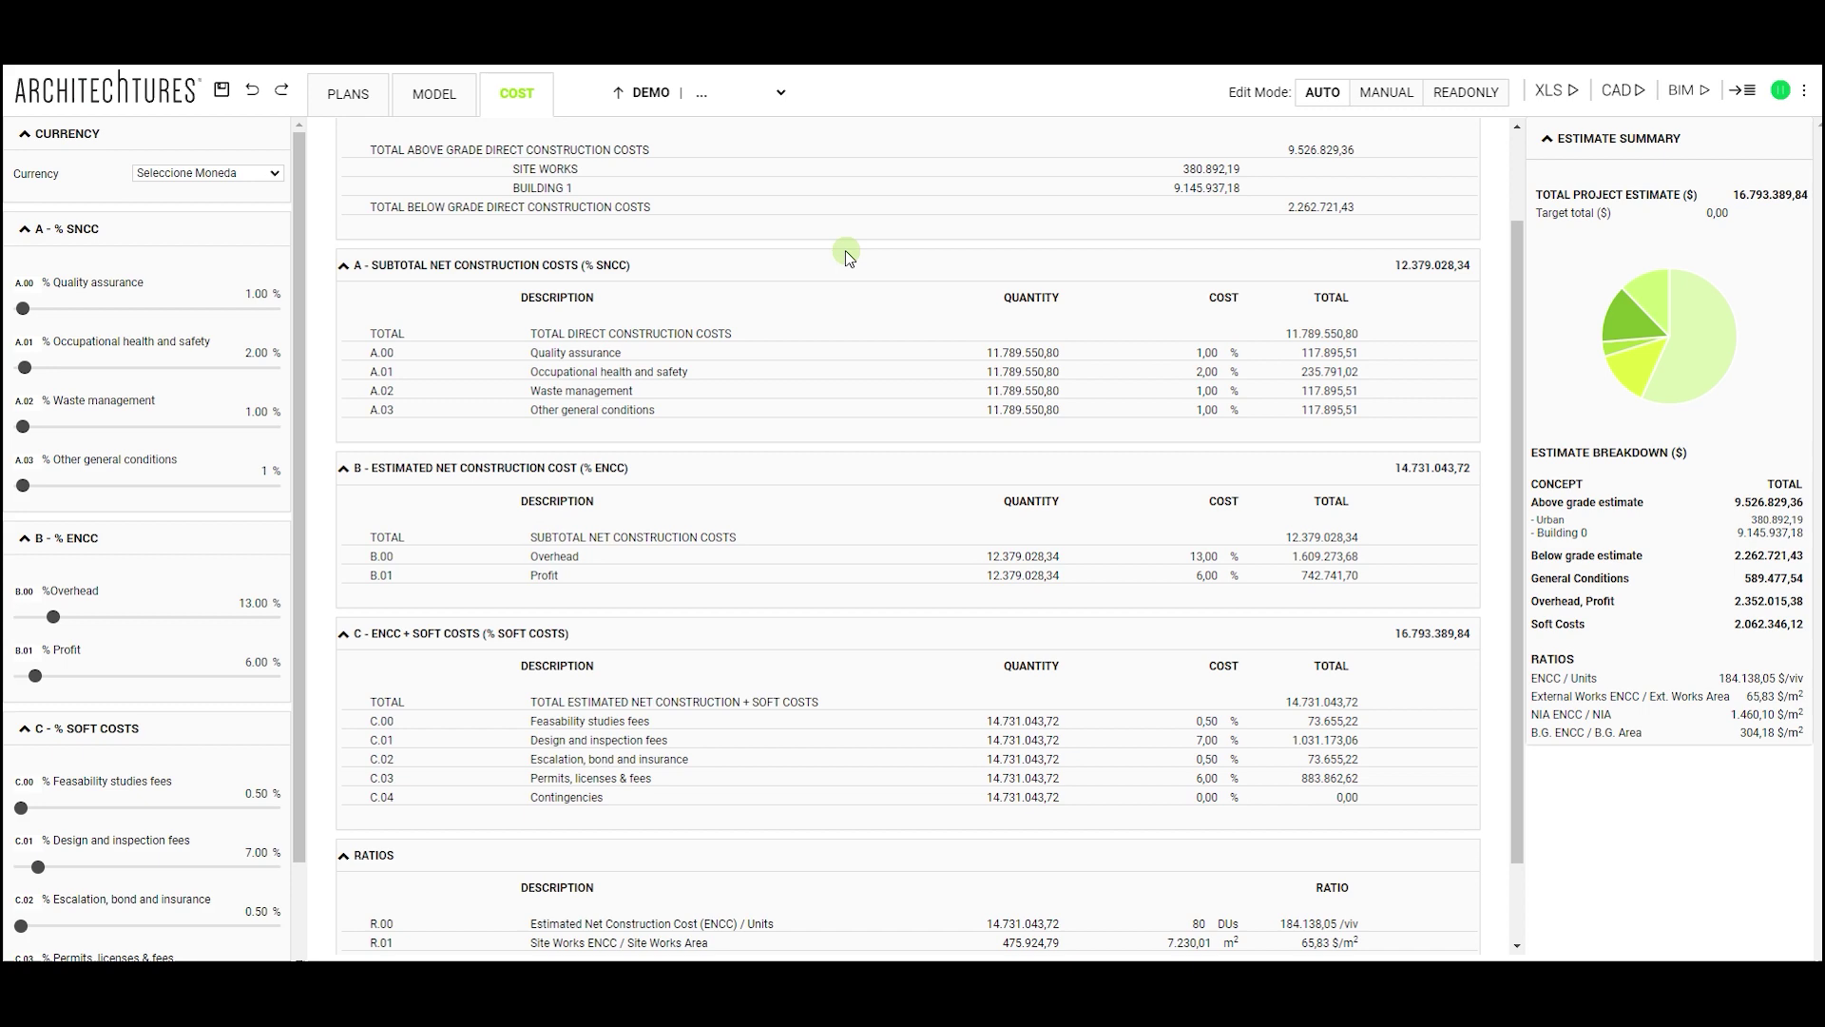
pyautogui.click(348, 93)
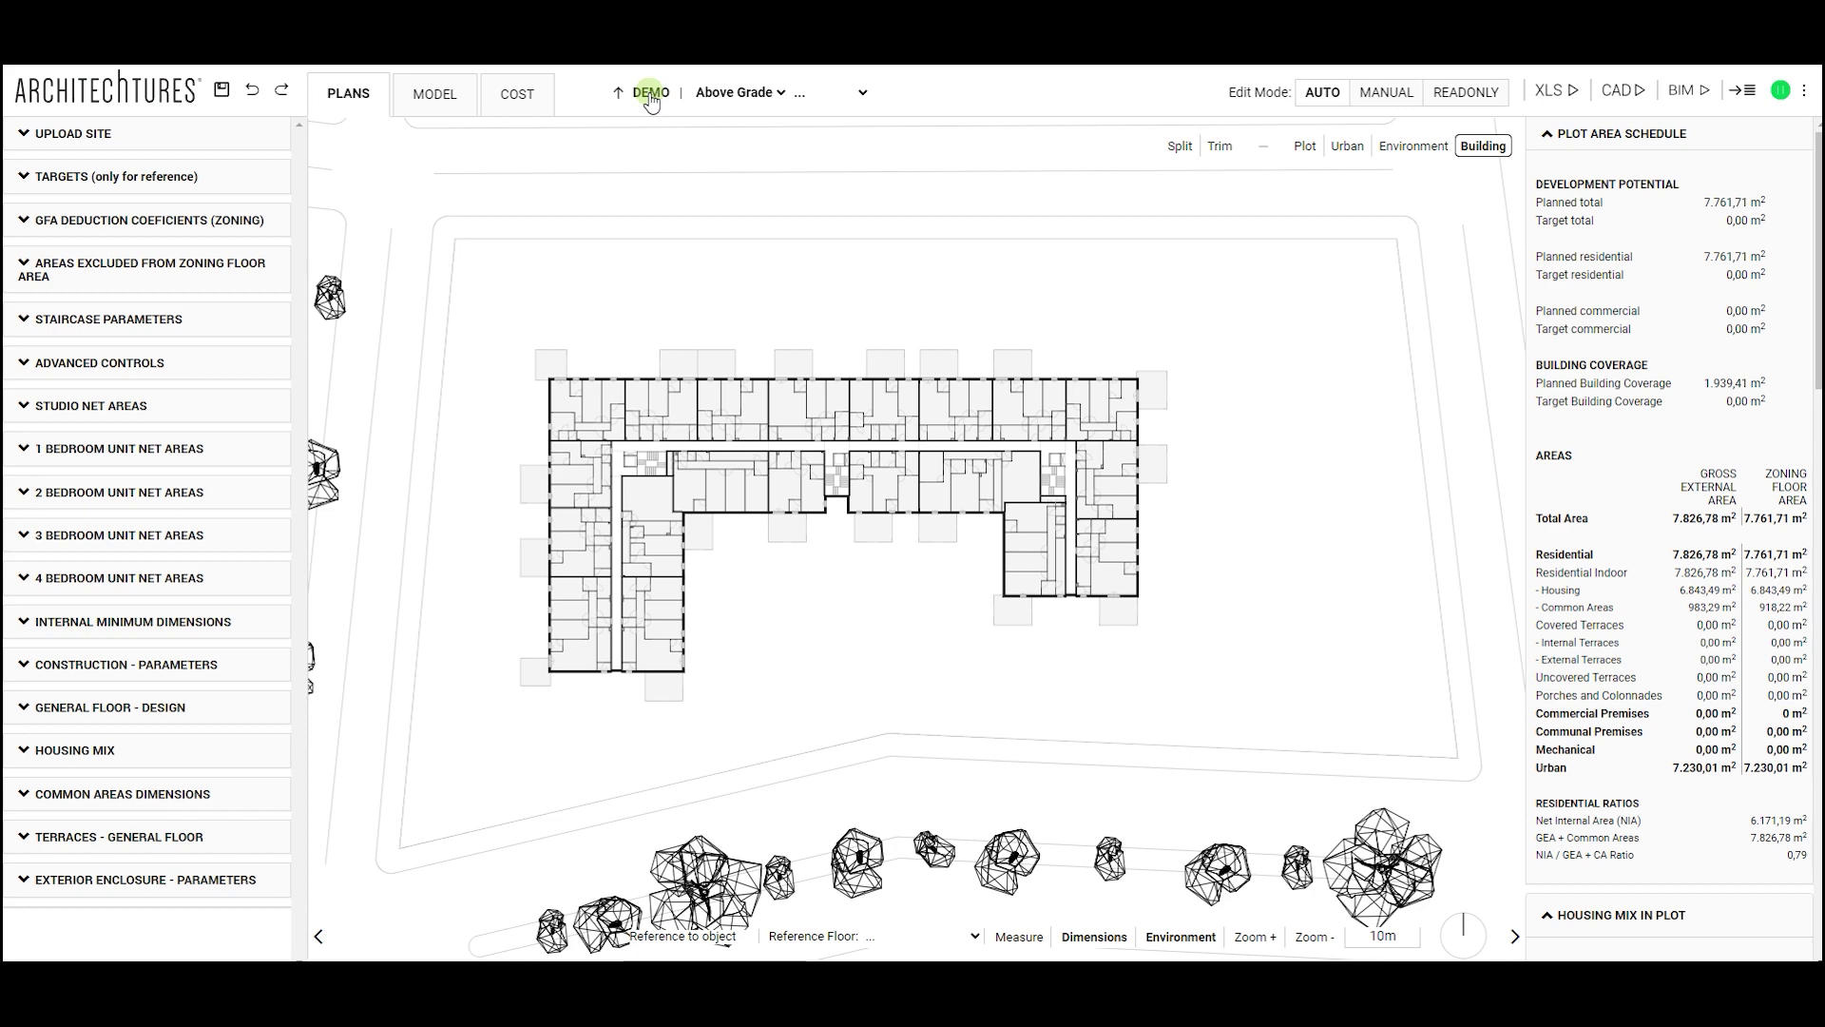
# Step: Glance at the COST estimate, return to PLANS, and open the Above/Below Grade level choice
pyautogui.click(507, 95)
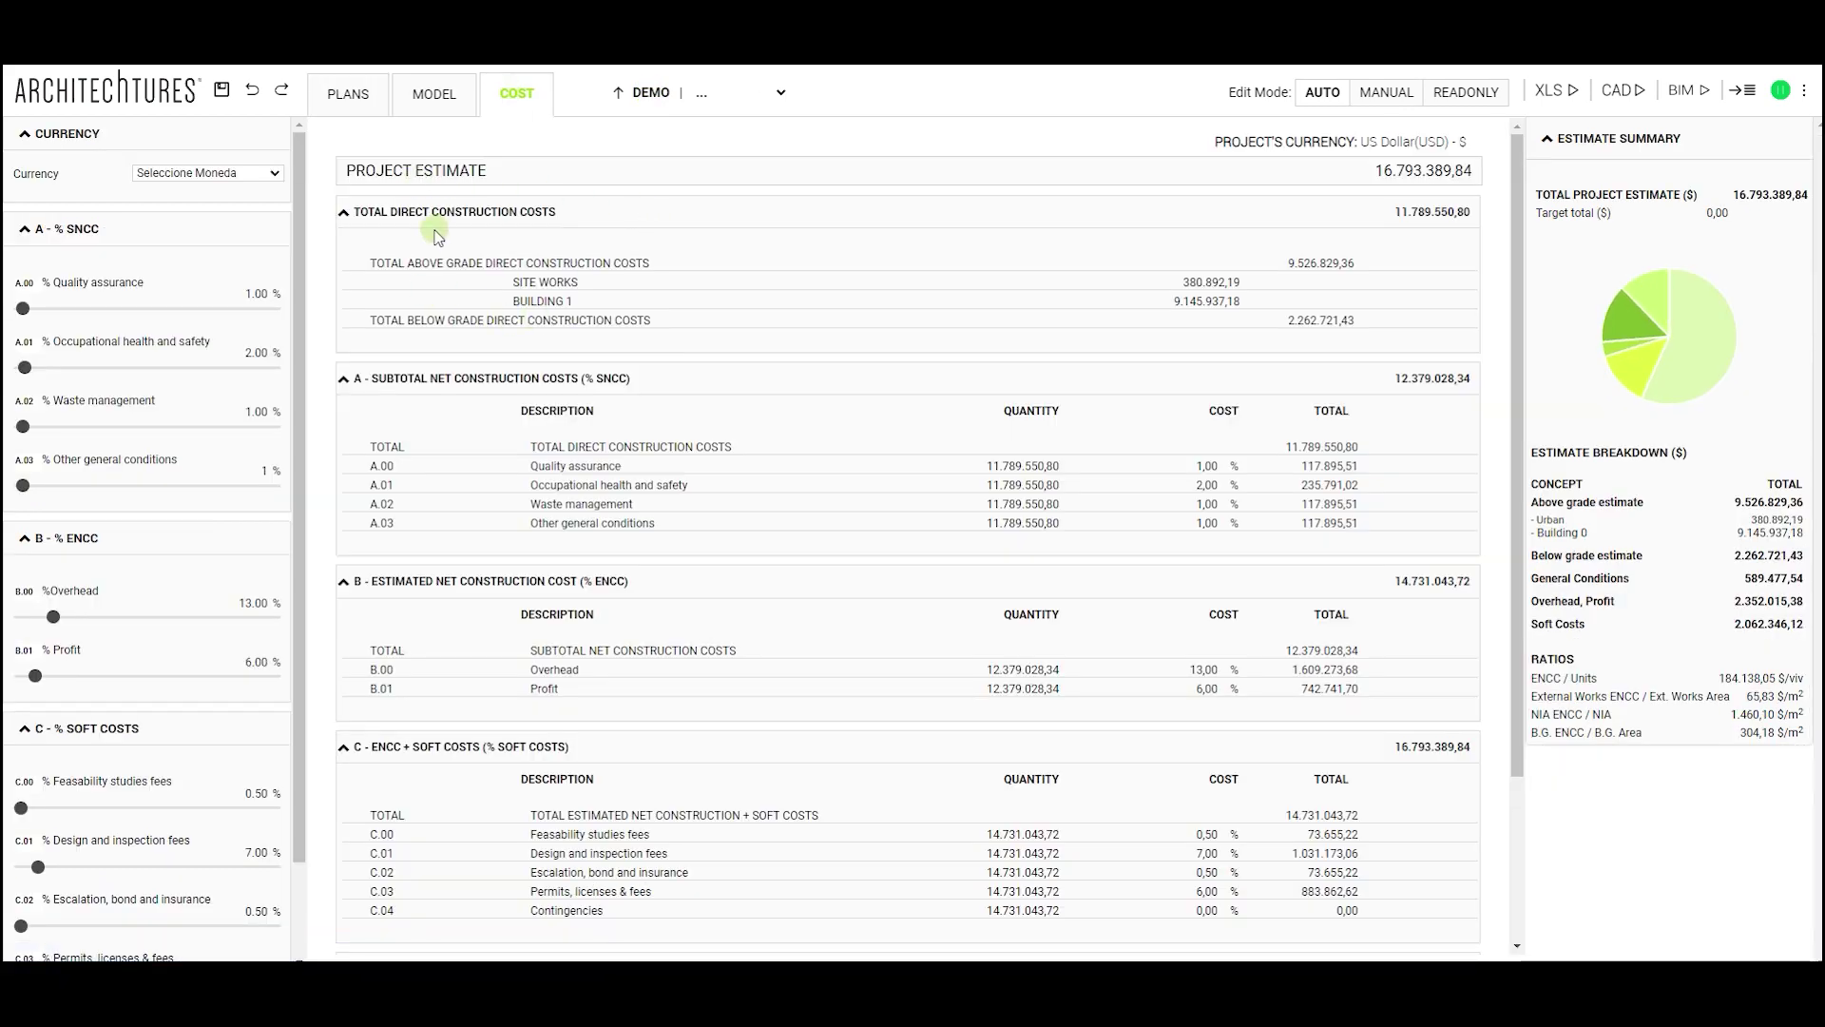
pyautogui.scroll(-2, 423, 304)
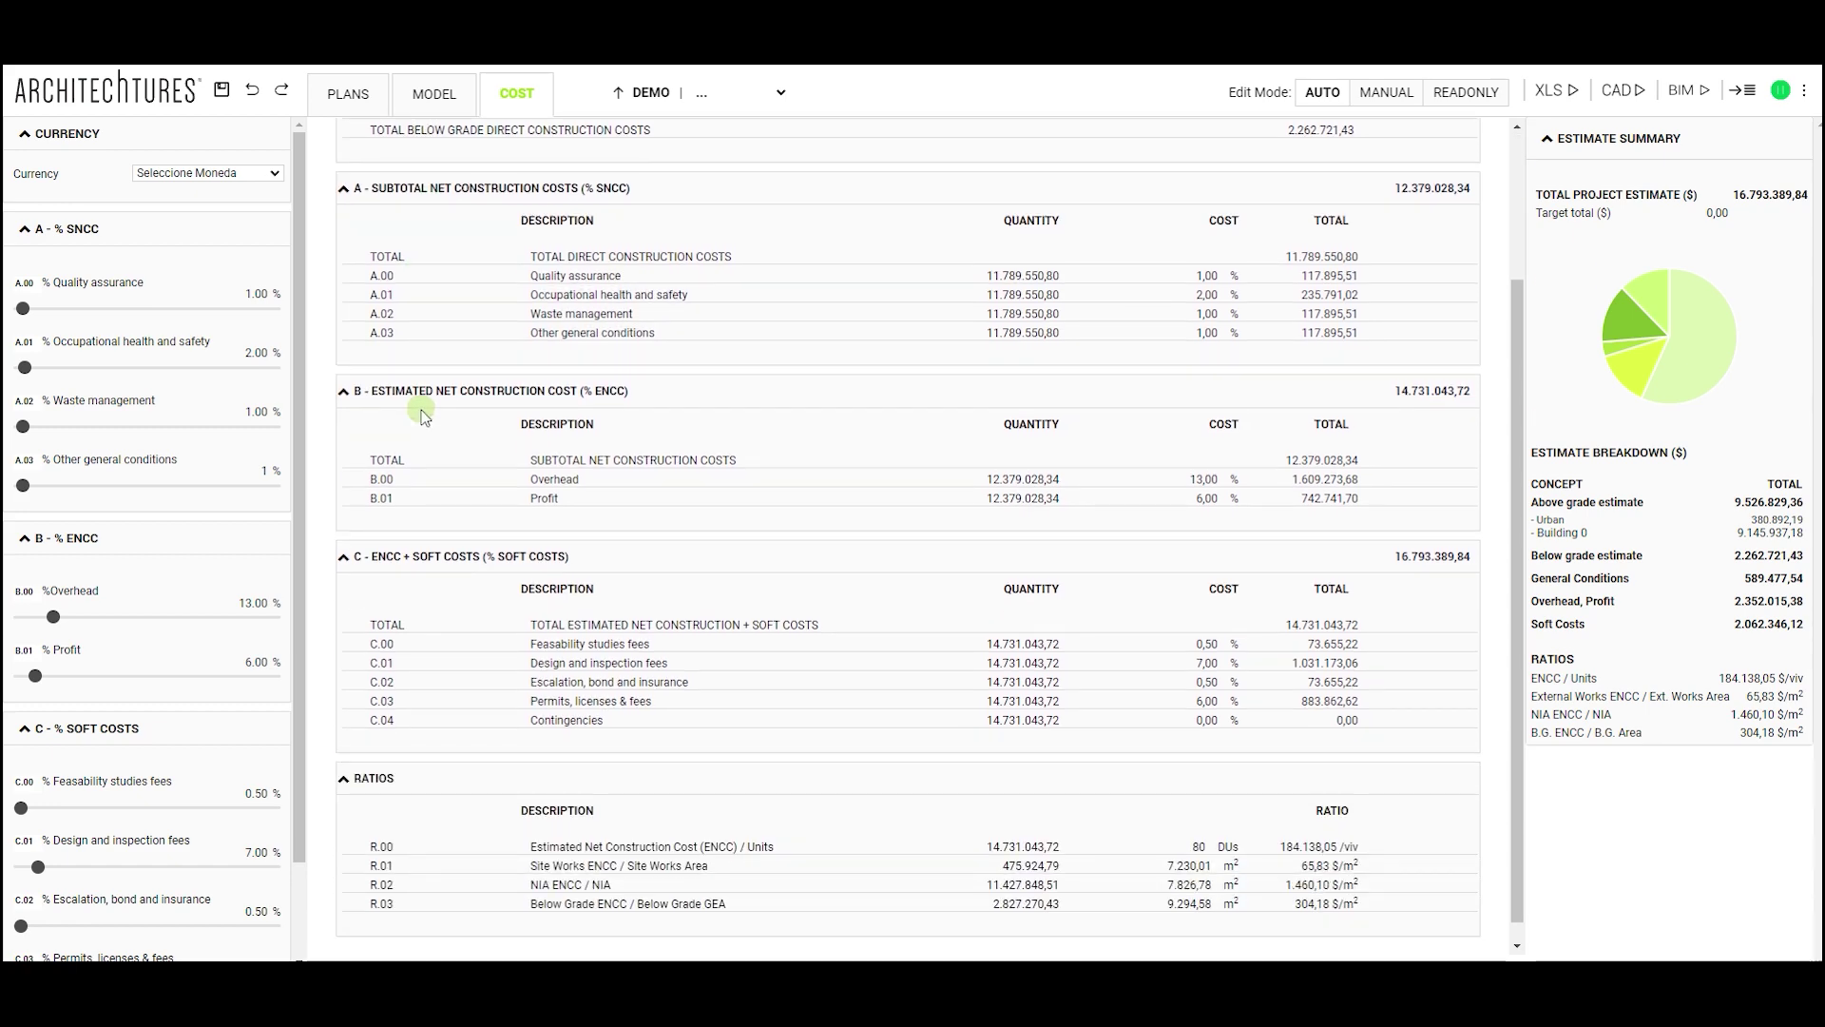
pyautogui.click(348, 93)
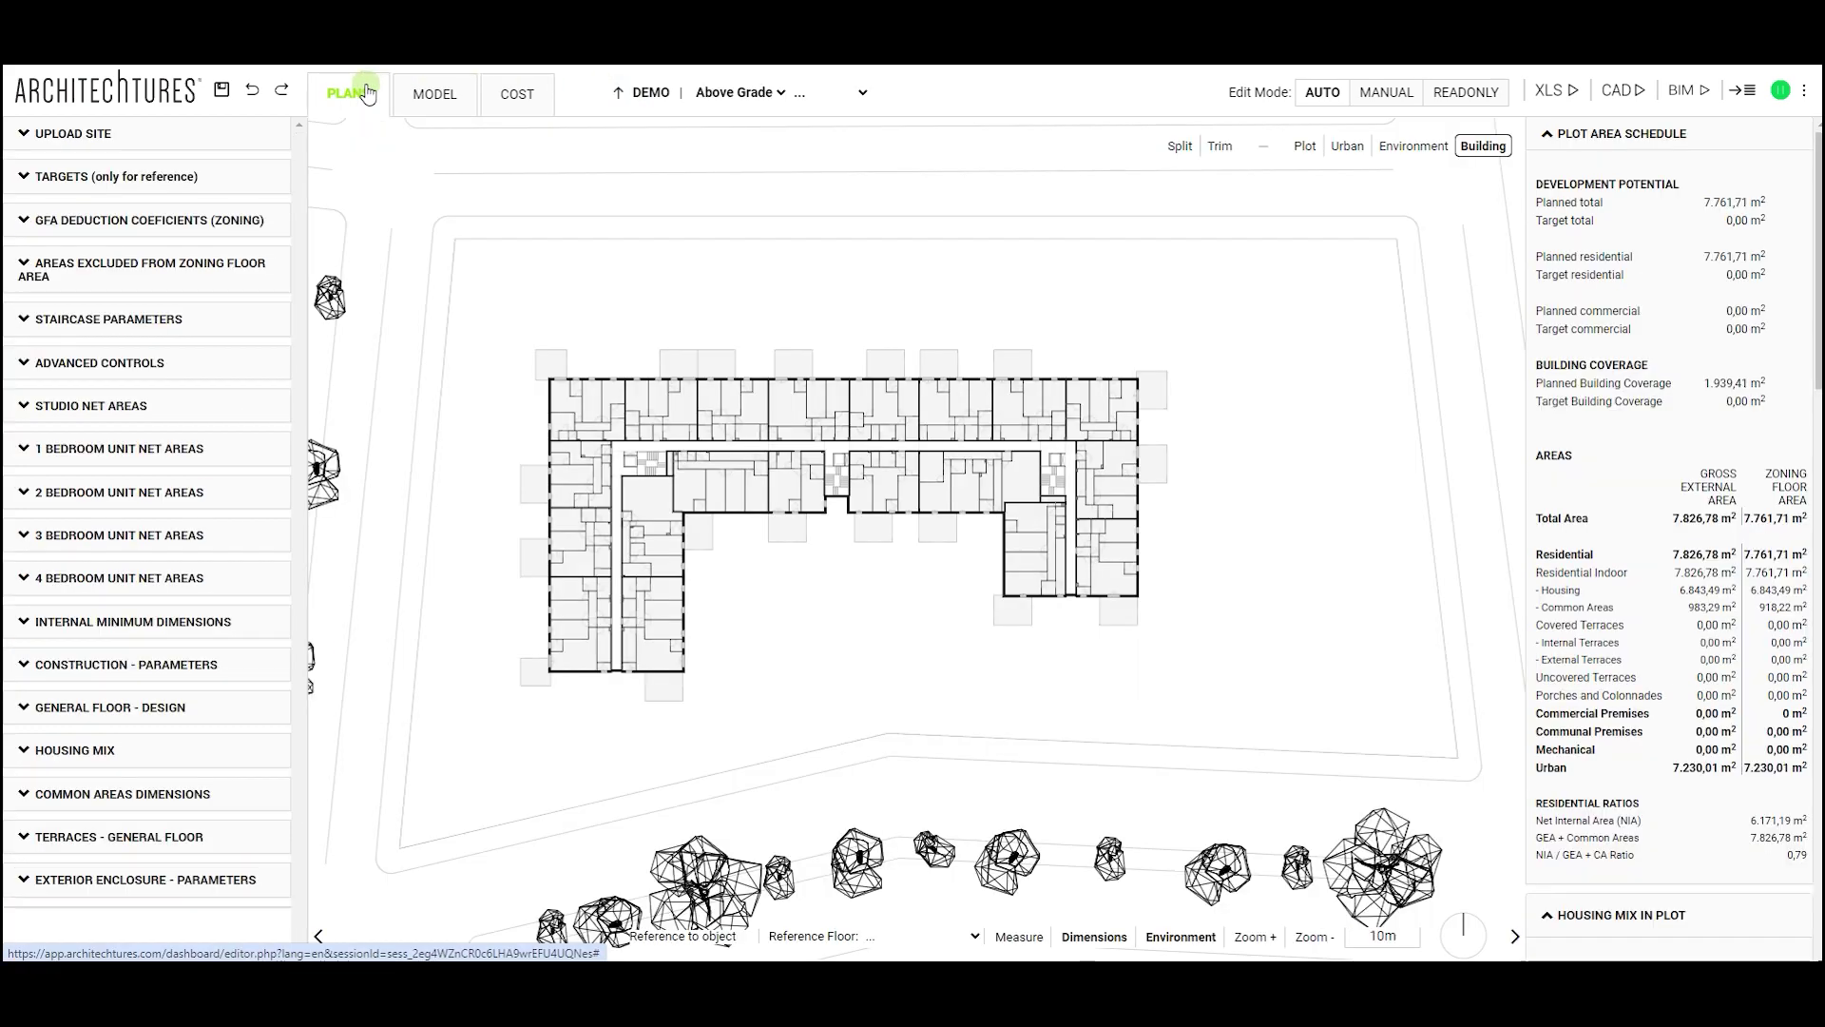
pyautogui.click(855, 91)
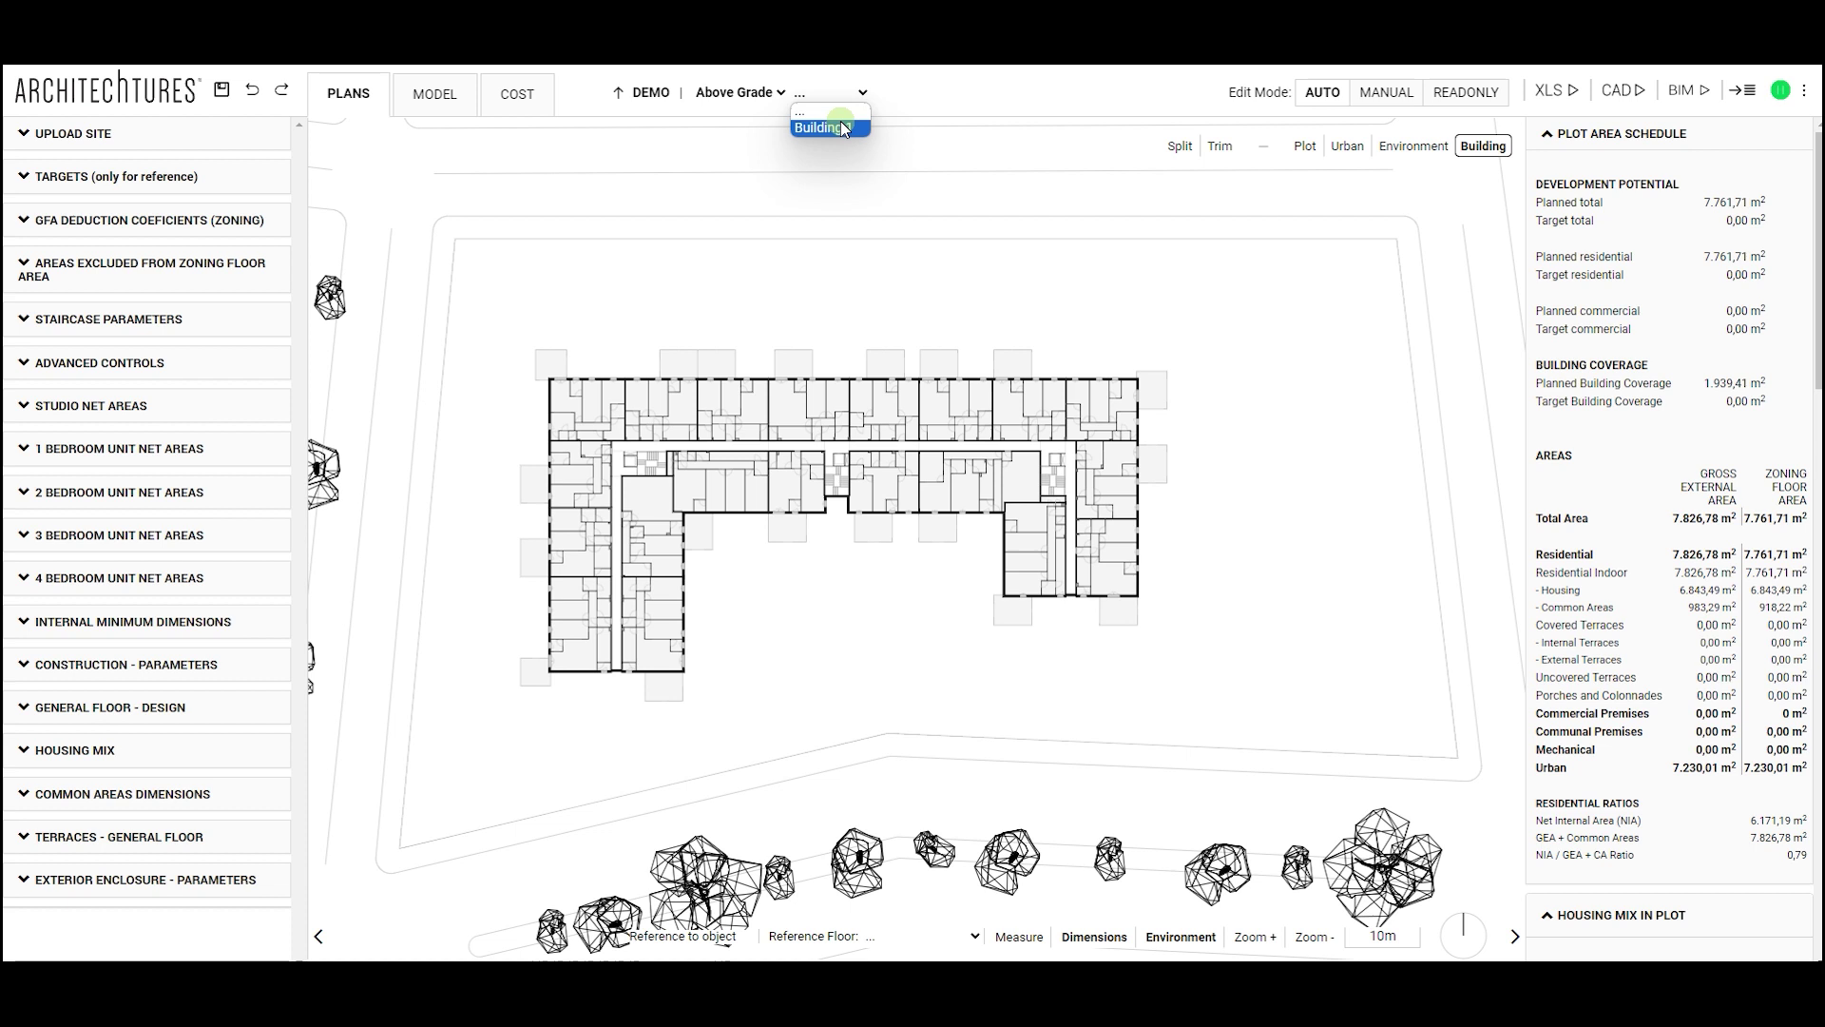
pyautogui.click(765, 93)
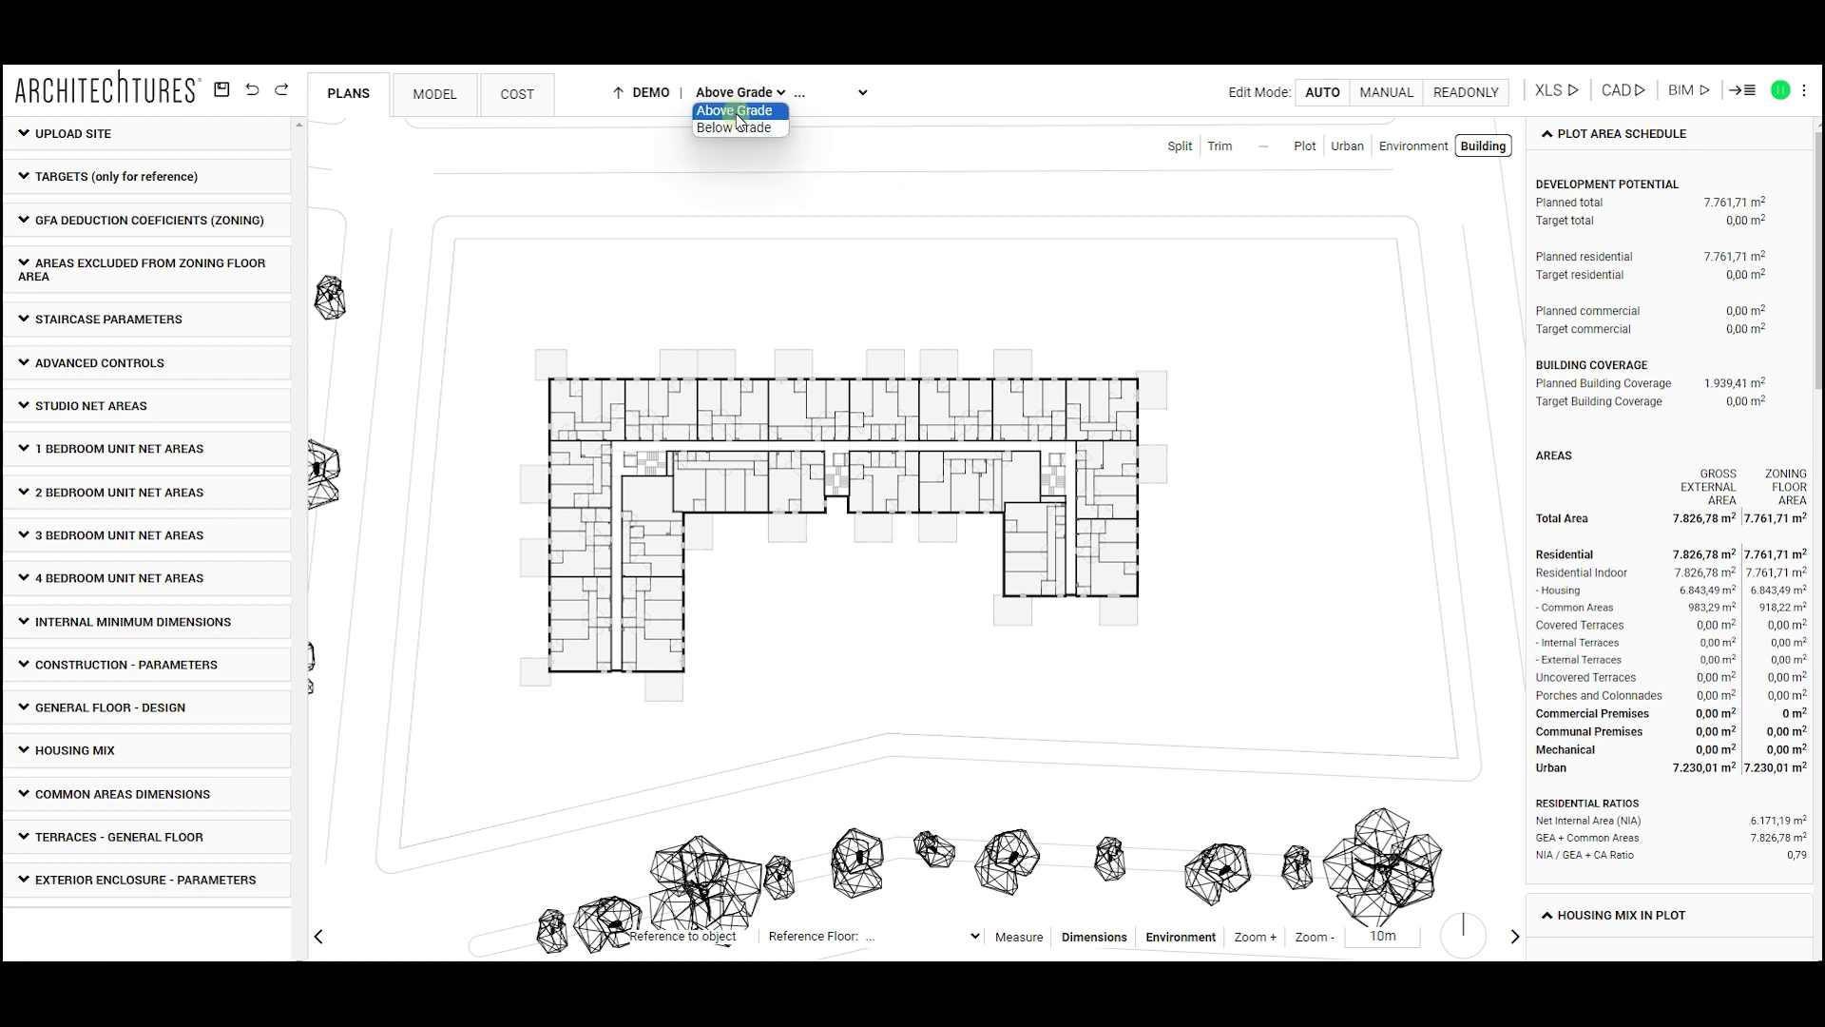
# Step: Switch to Below Grade to view Basement Floor -1, then switch back to Above Grade
pyautogui.click(740, 128)
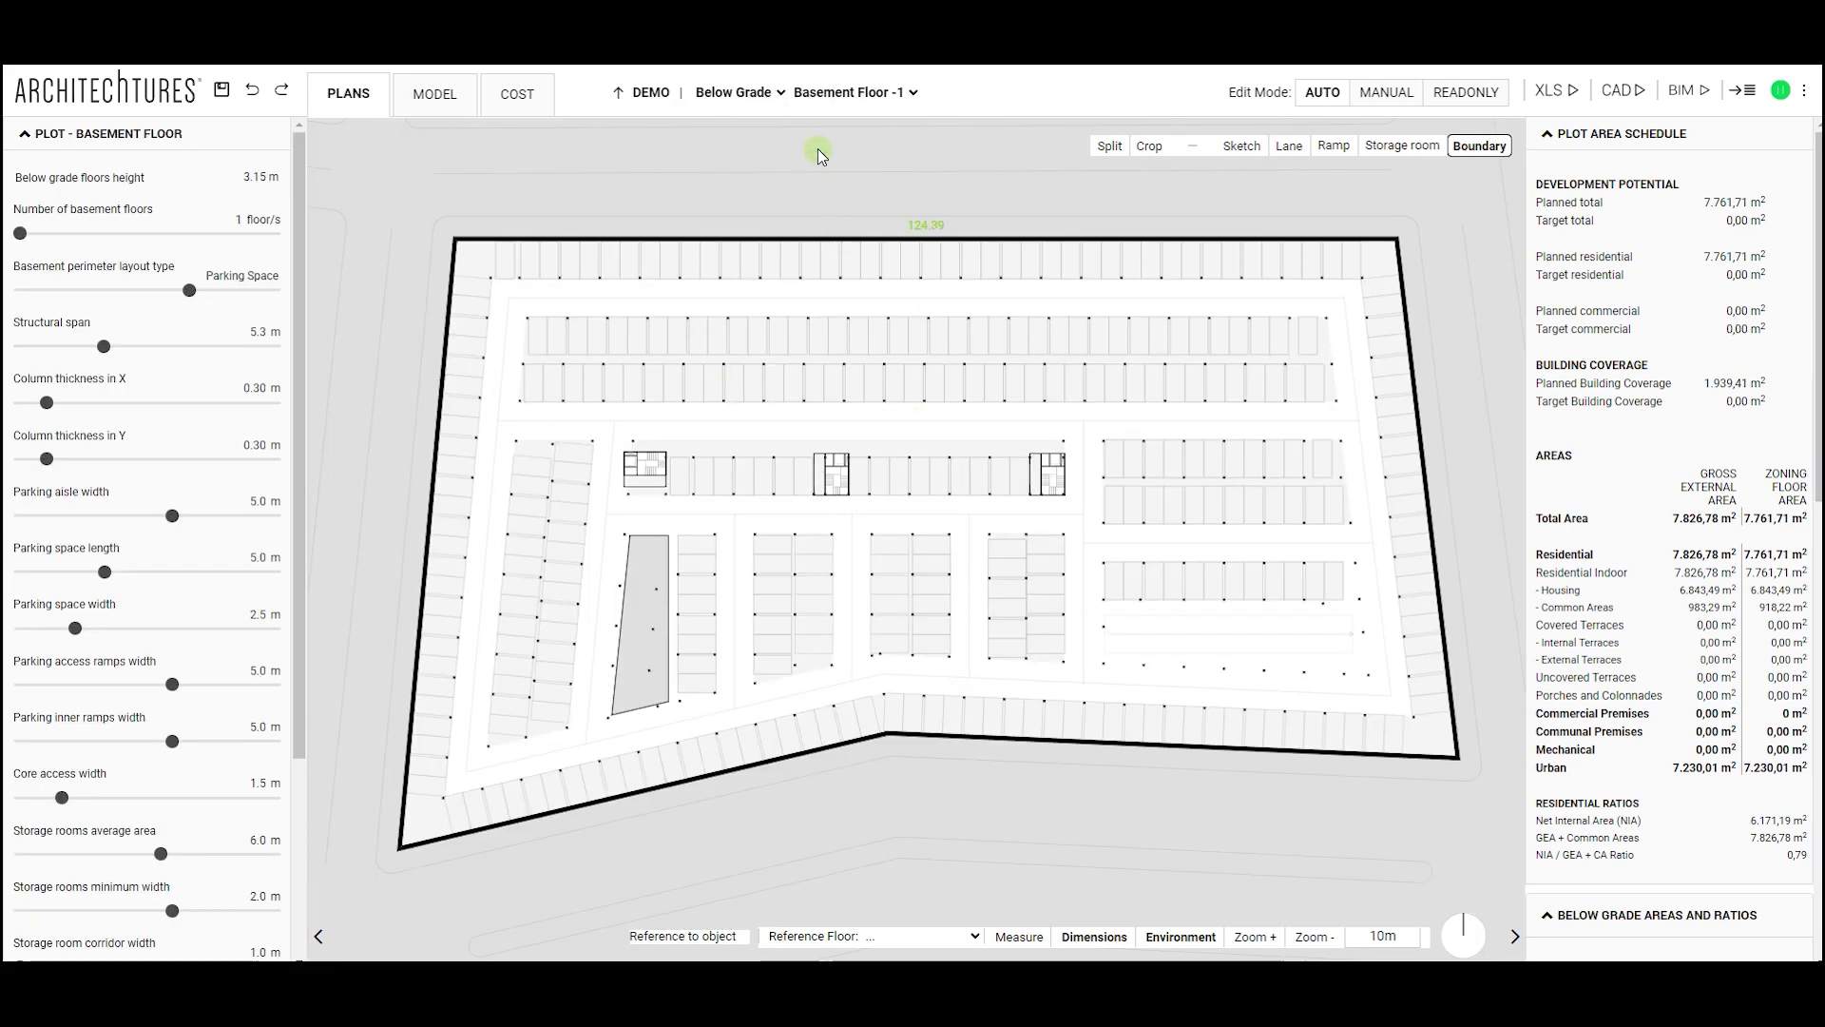
pyautogui.click(752, 101)
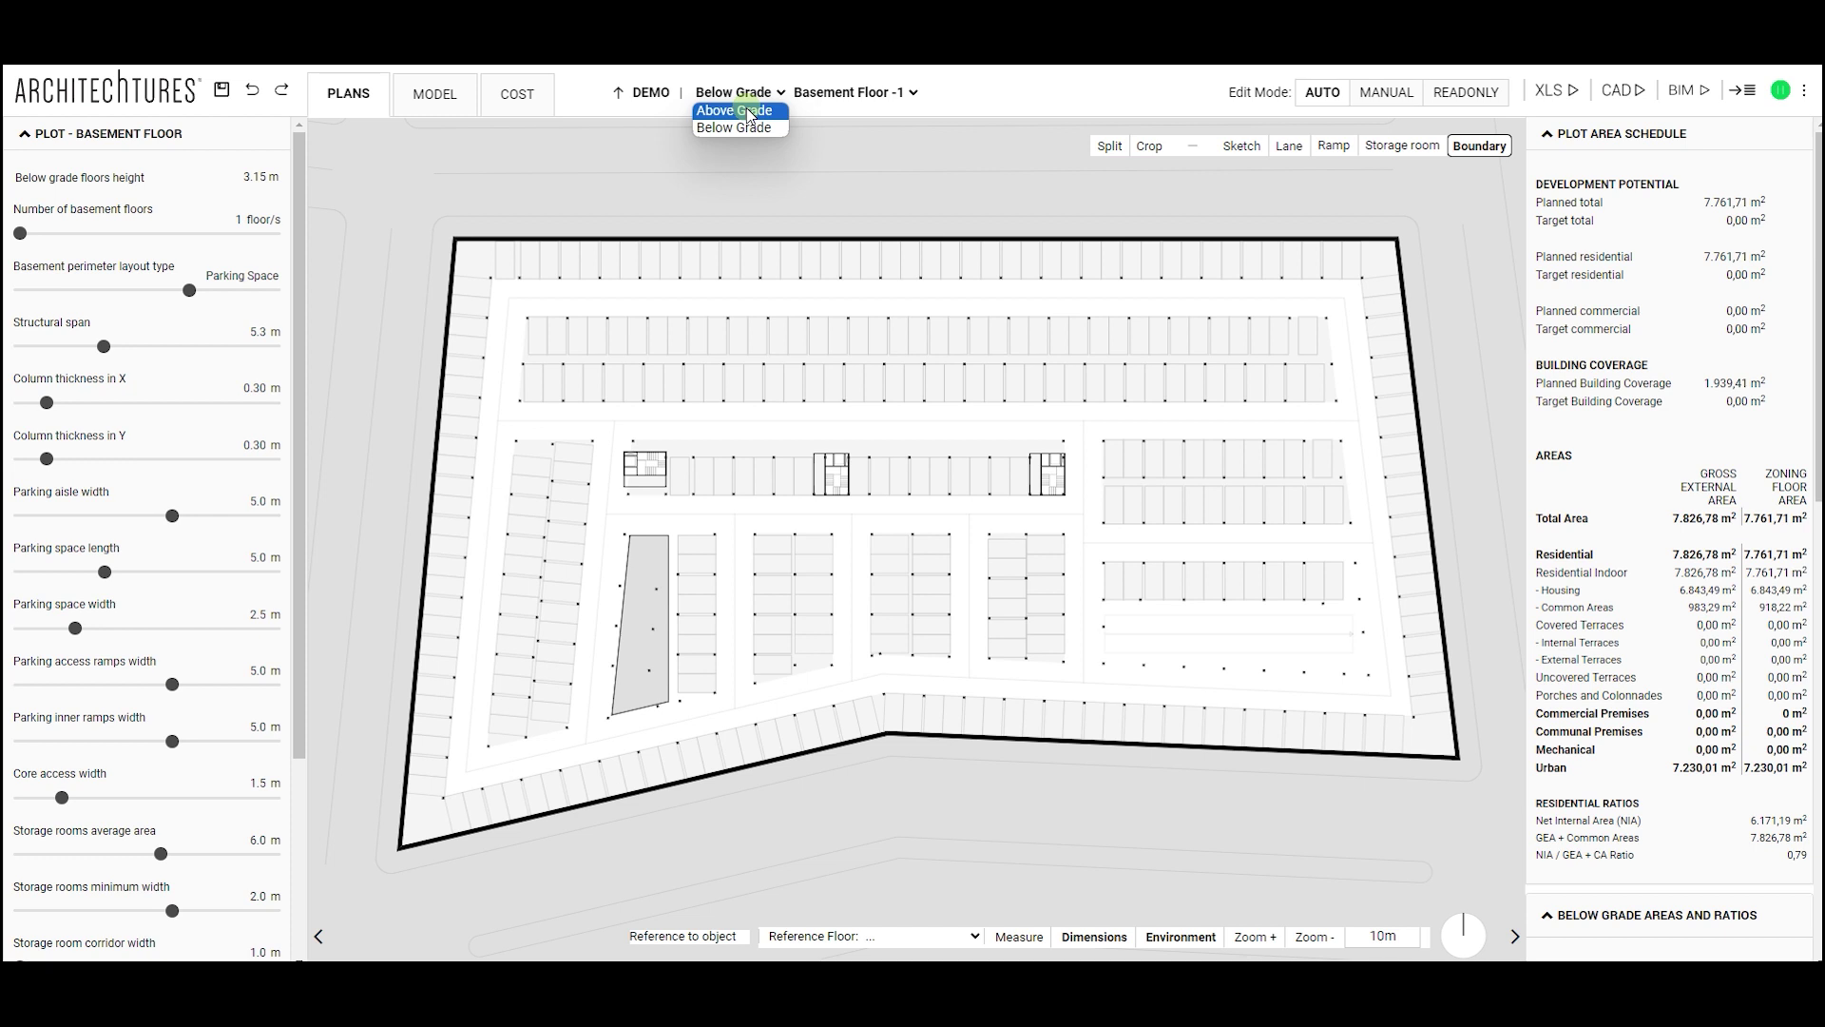
pyautogui.click(747, 111)
# Step: Select Building 1 and preview it in the 3D MODEL view before returning to PLANS
pyautogui.click(863, 95)
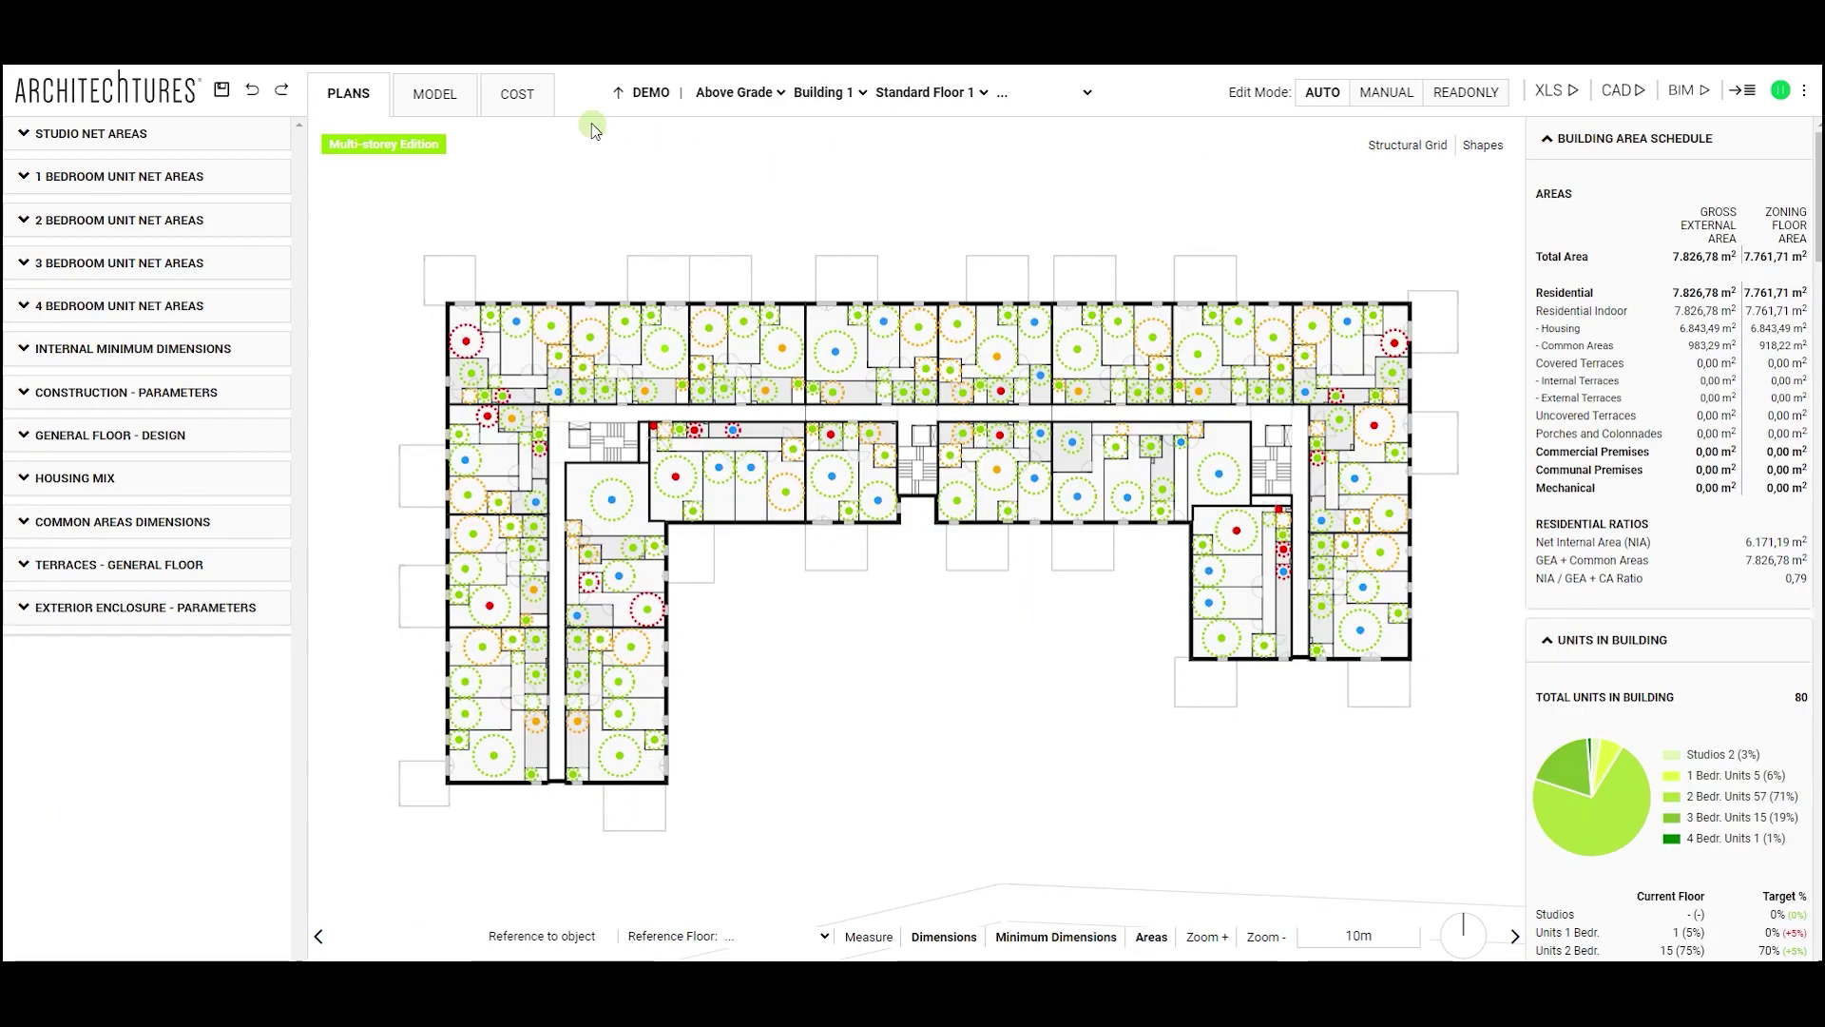
pyautogui.click(443, 92)
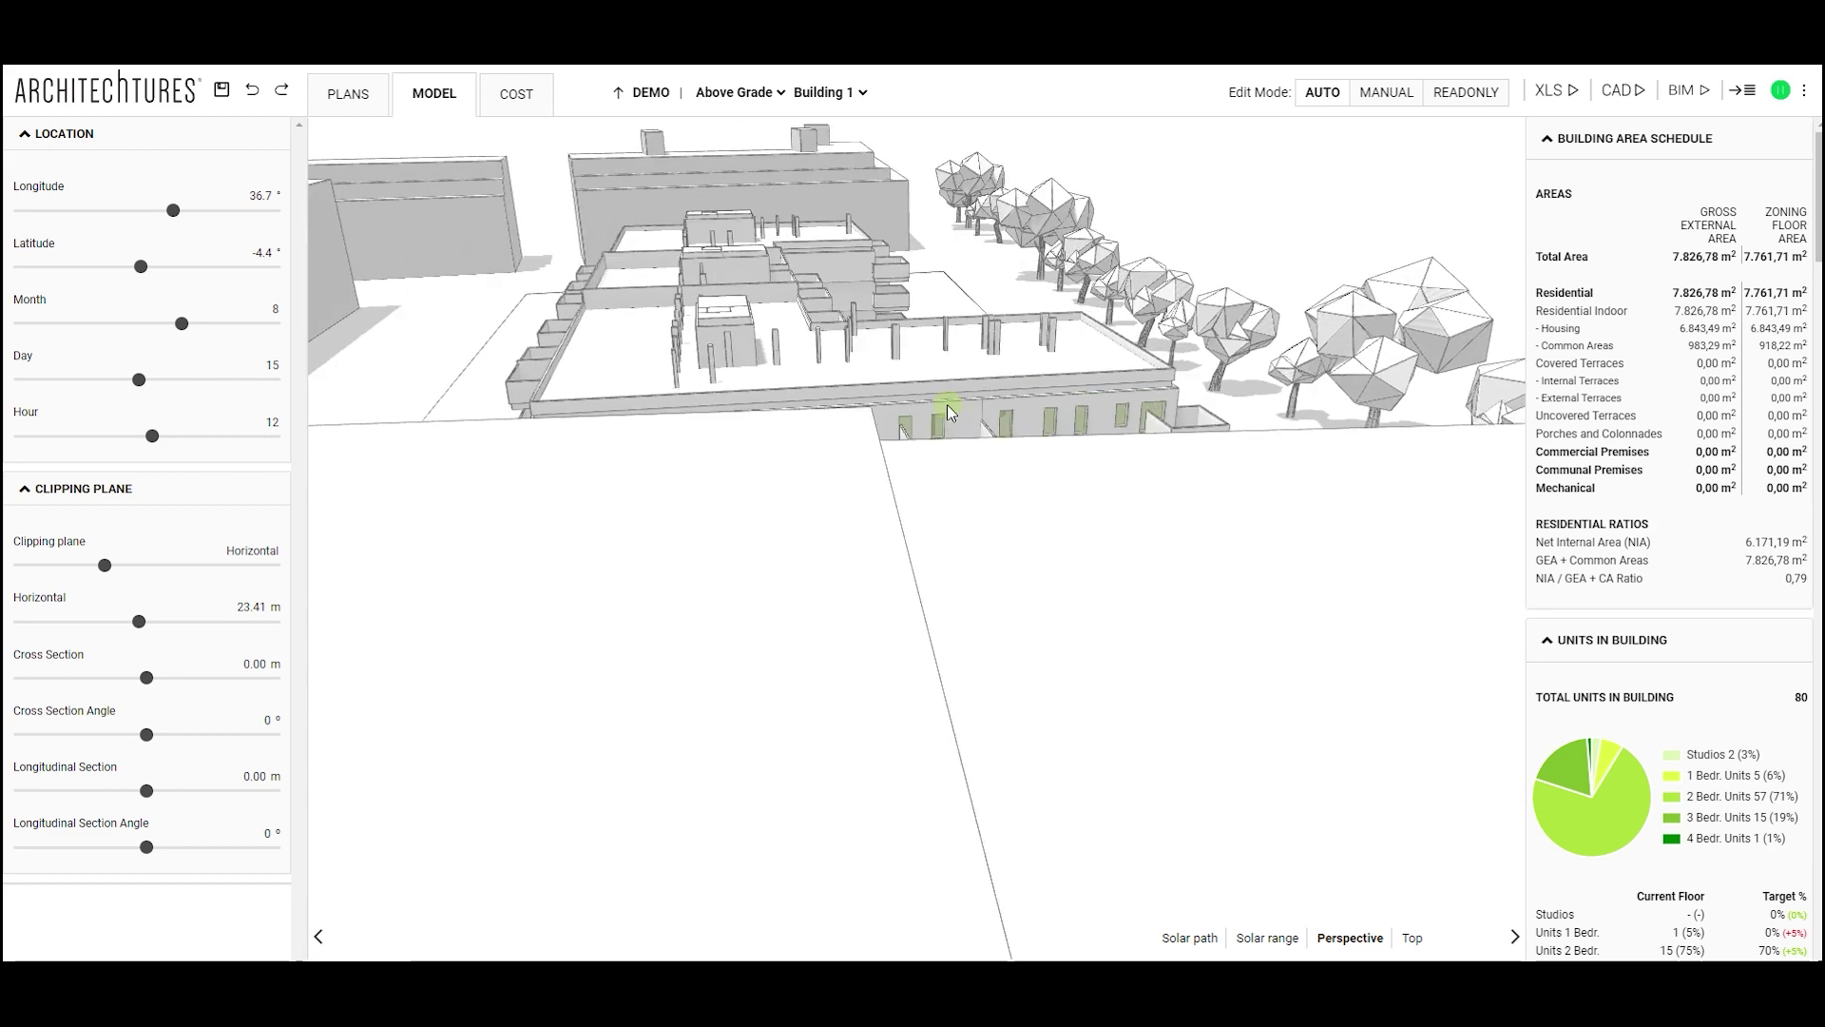
pyautogui.click(355, 94)
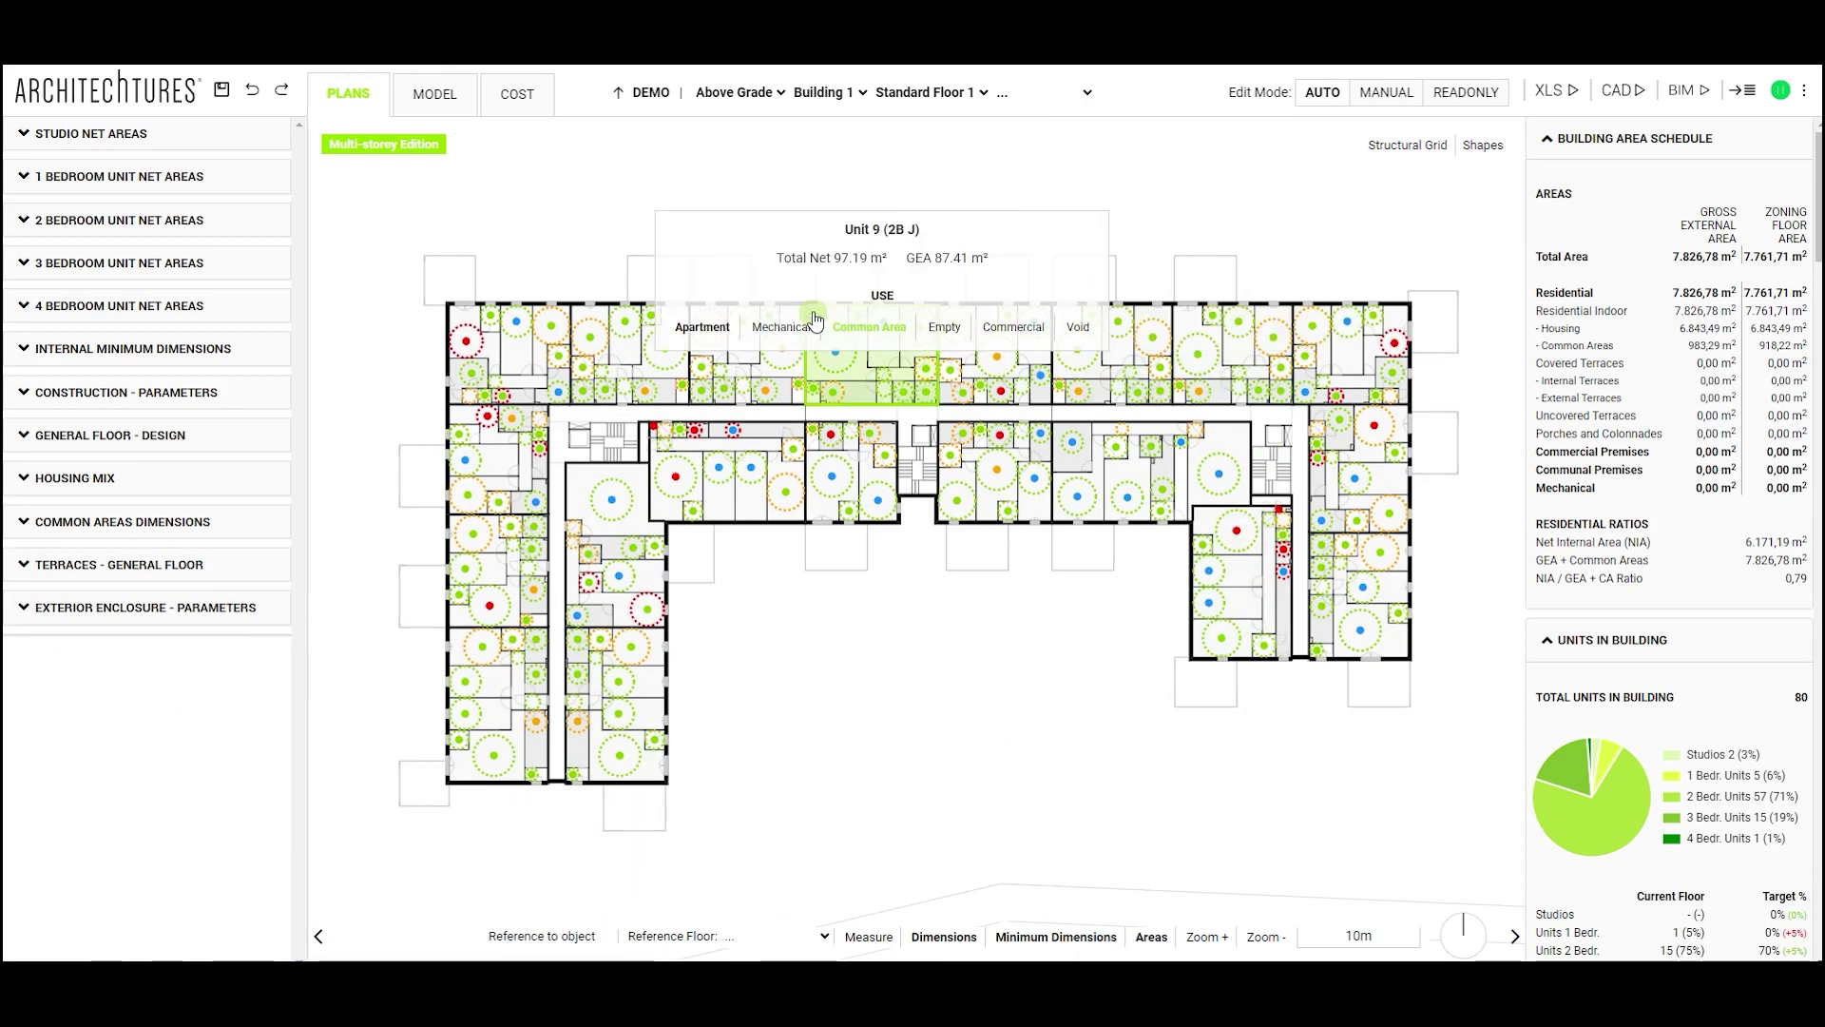
# Step: Check Building 1's above-grade cost breakdown, then return to the plan's apartment and floor lists
pyautogui.moveTo(998, 375)
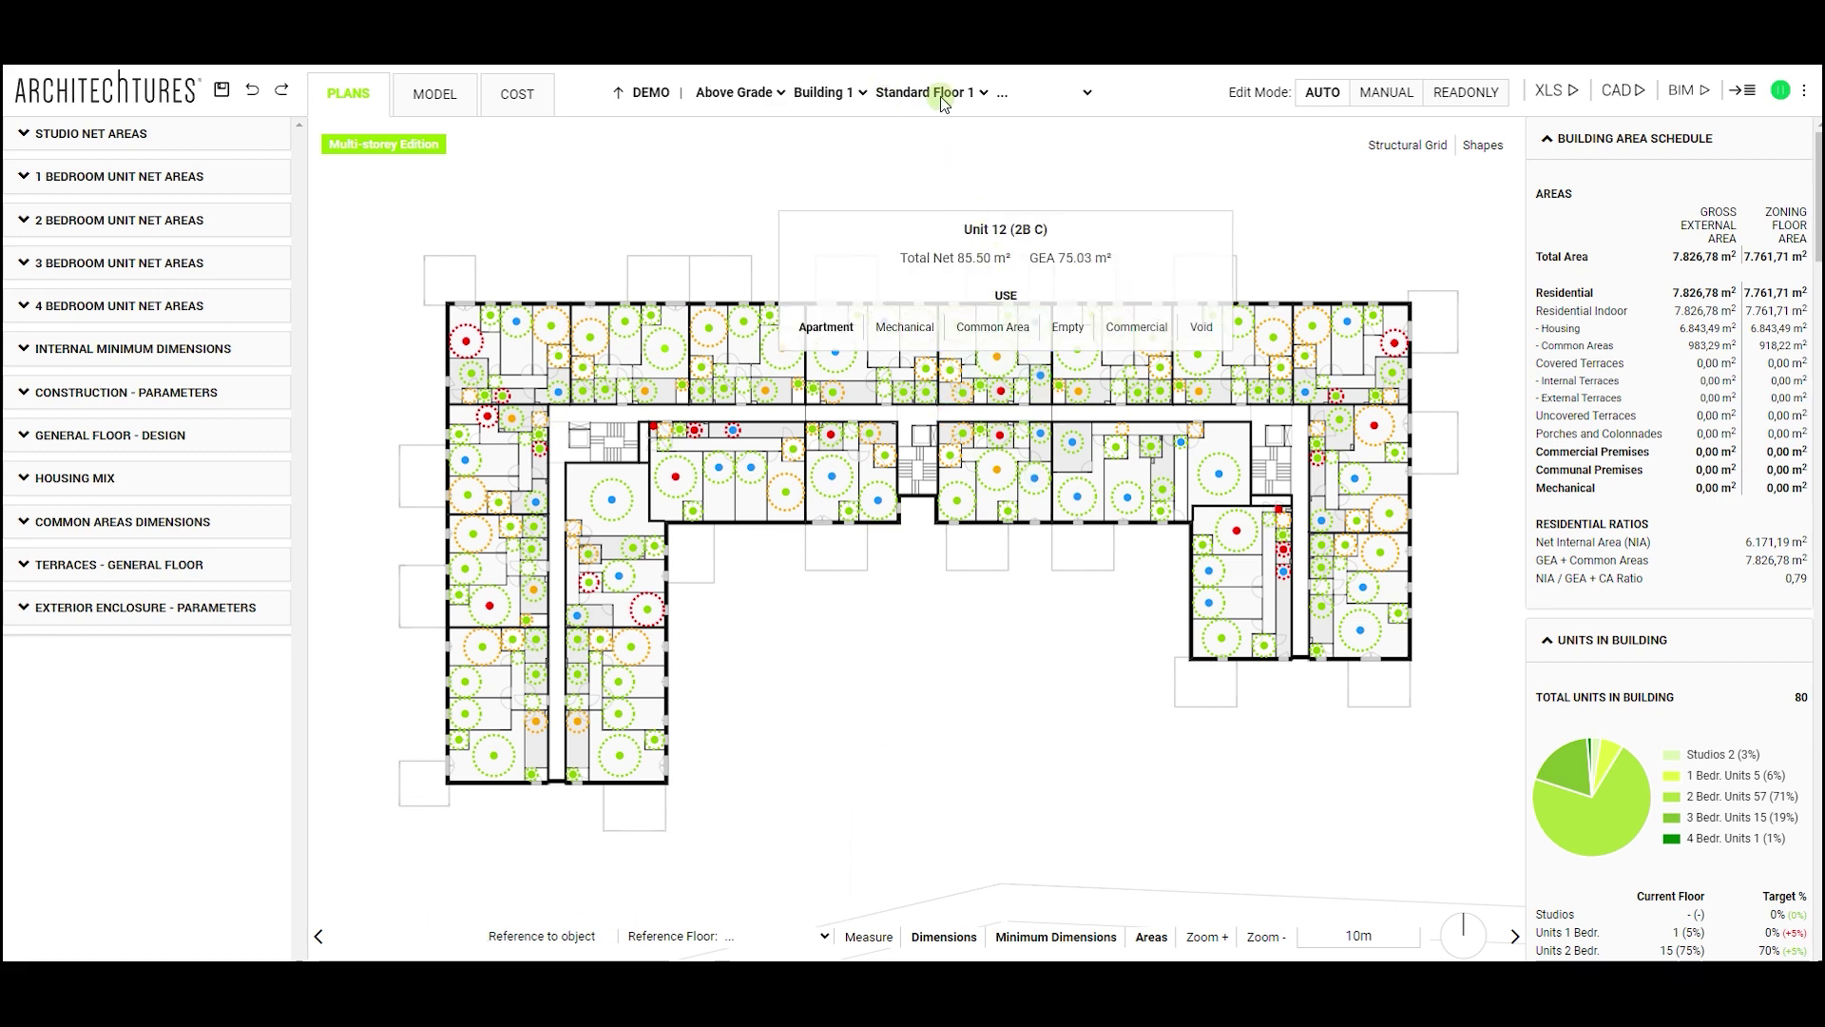
pyautogui.click(517, 94)
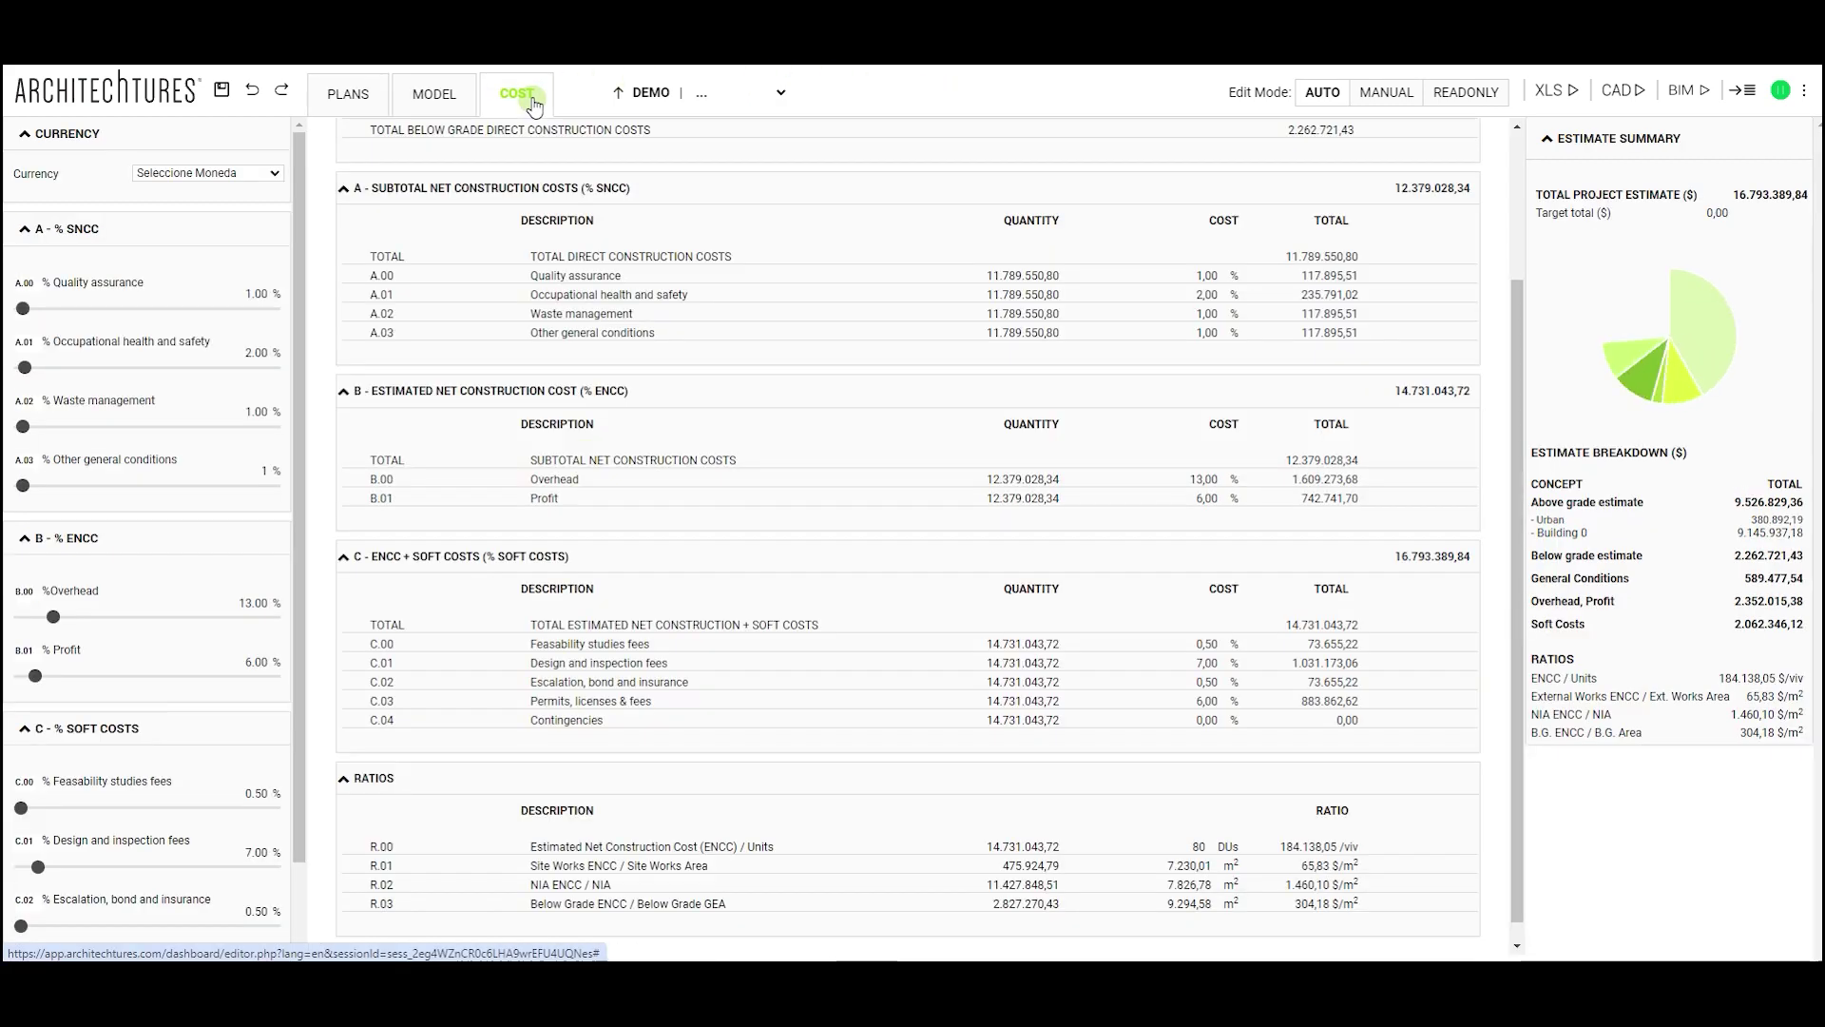
pyautogui.click(784, 90)
pyautogui.click(750, 119)
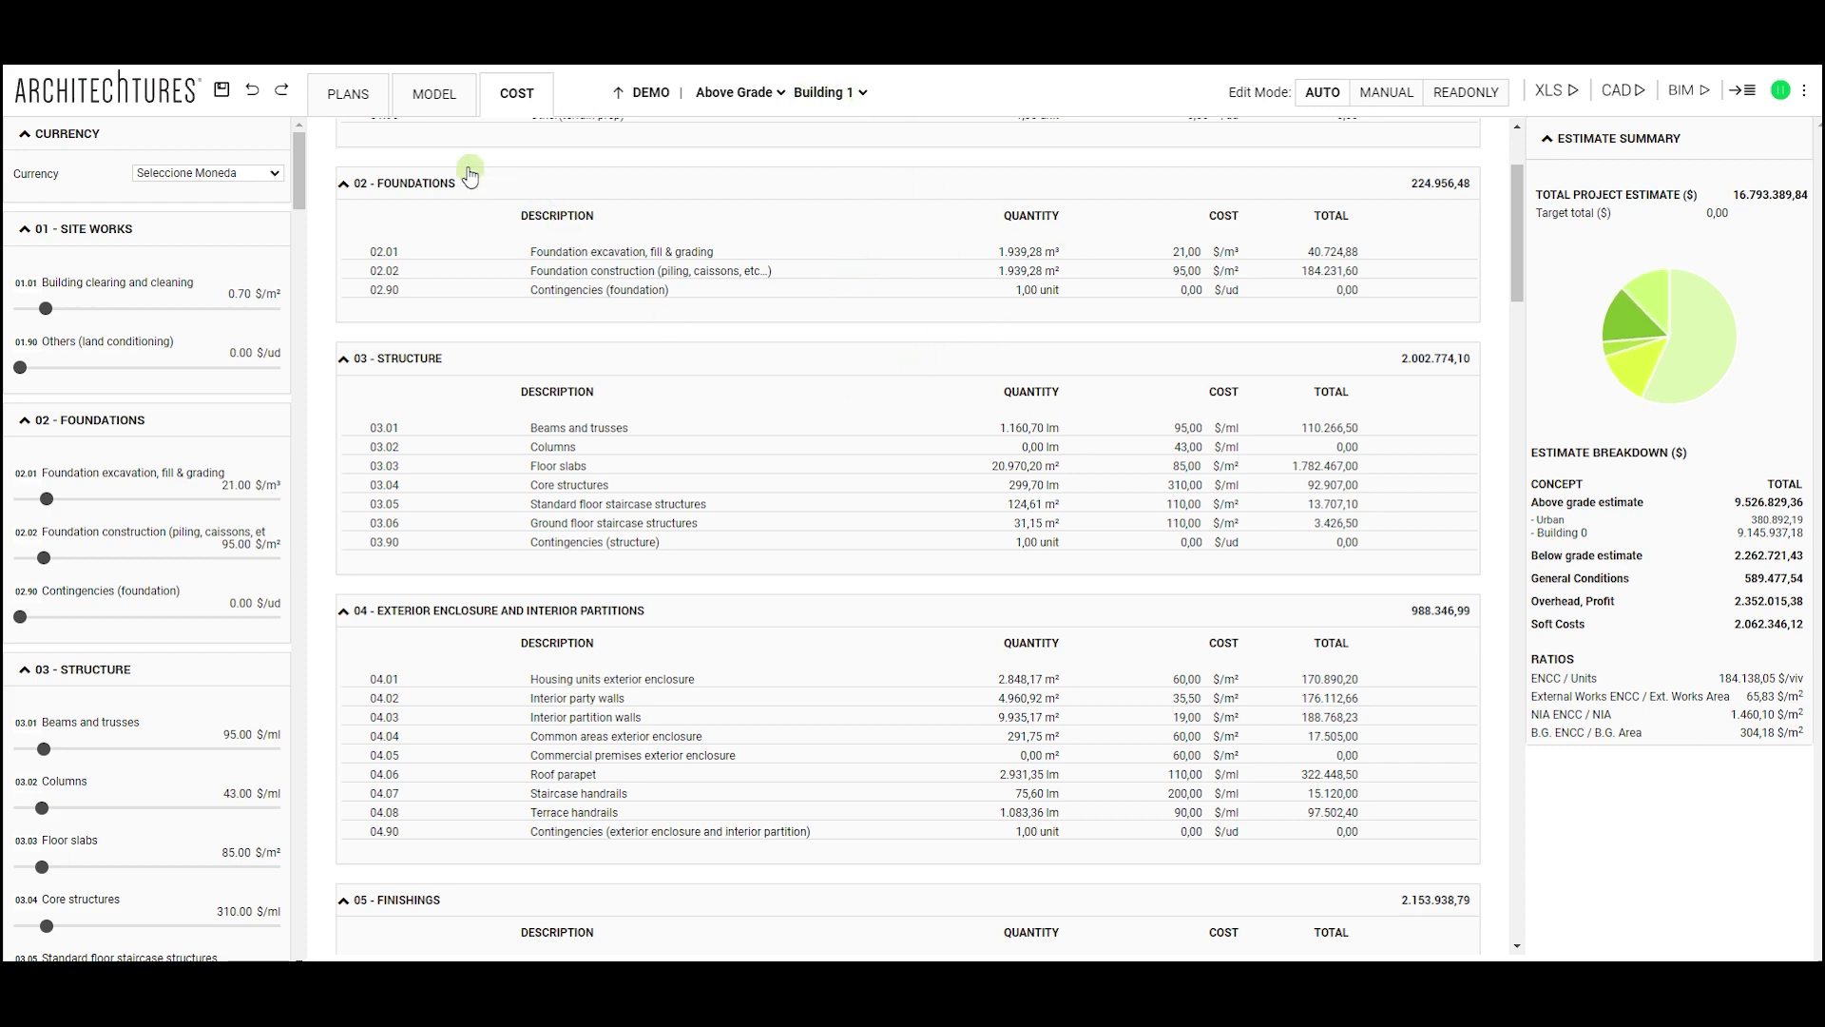
pyautogui.click(349, 96)
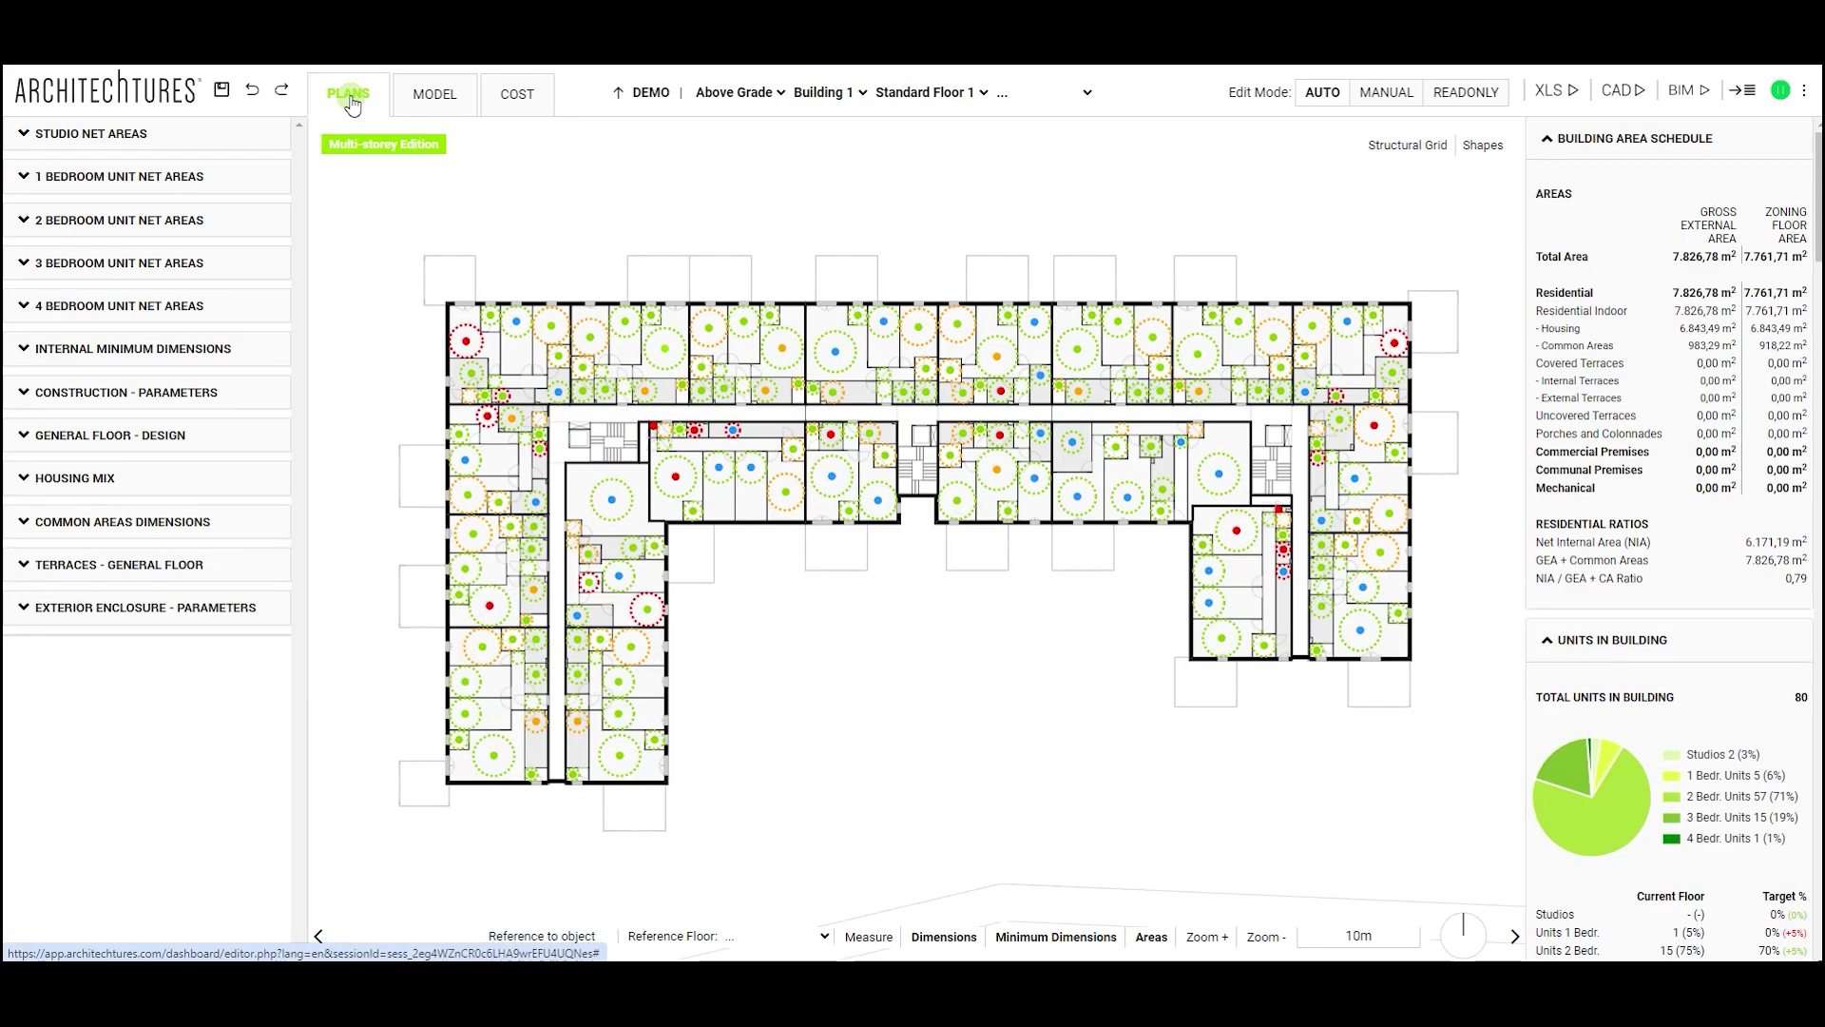
pyautogui.click(1085, 92)
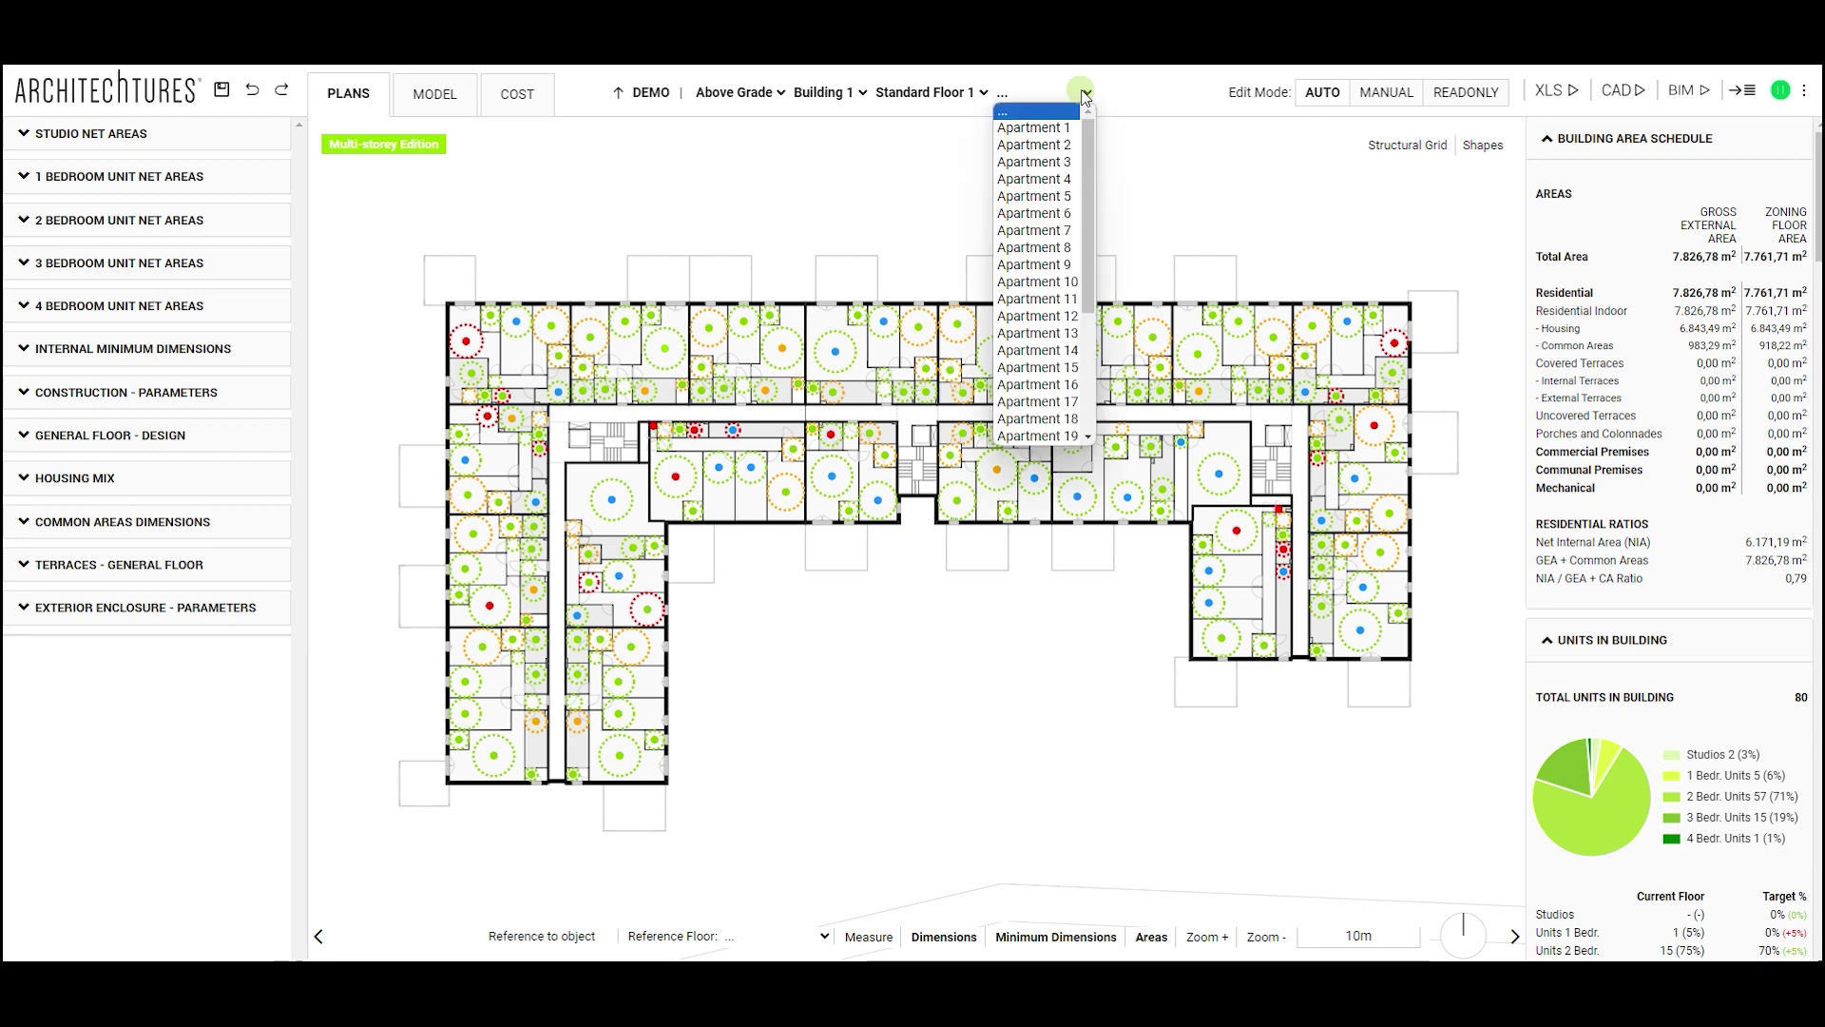
pyautogui.click(974, 91)
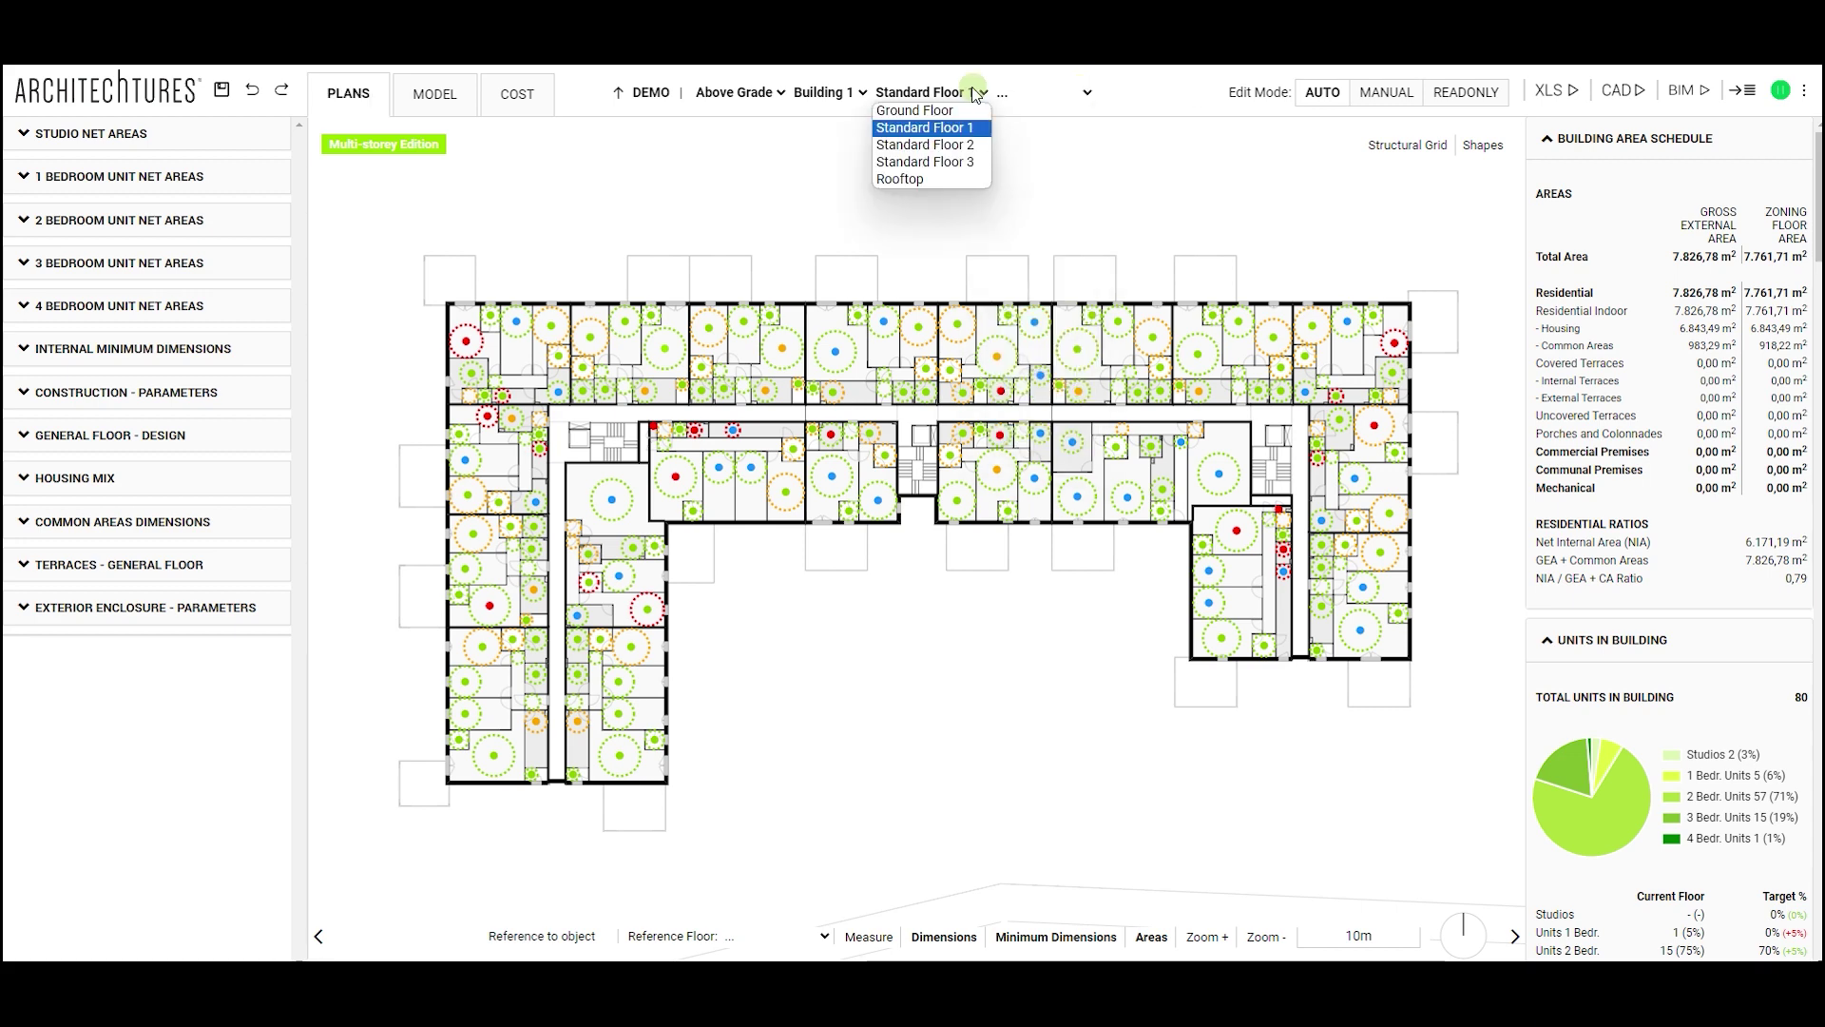
# Step: Open Apartment 10's room layout, then switch to the whole Standard Floor 2 plan
pyautogui.click(1086, 92)
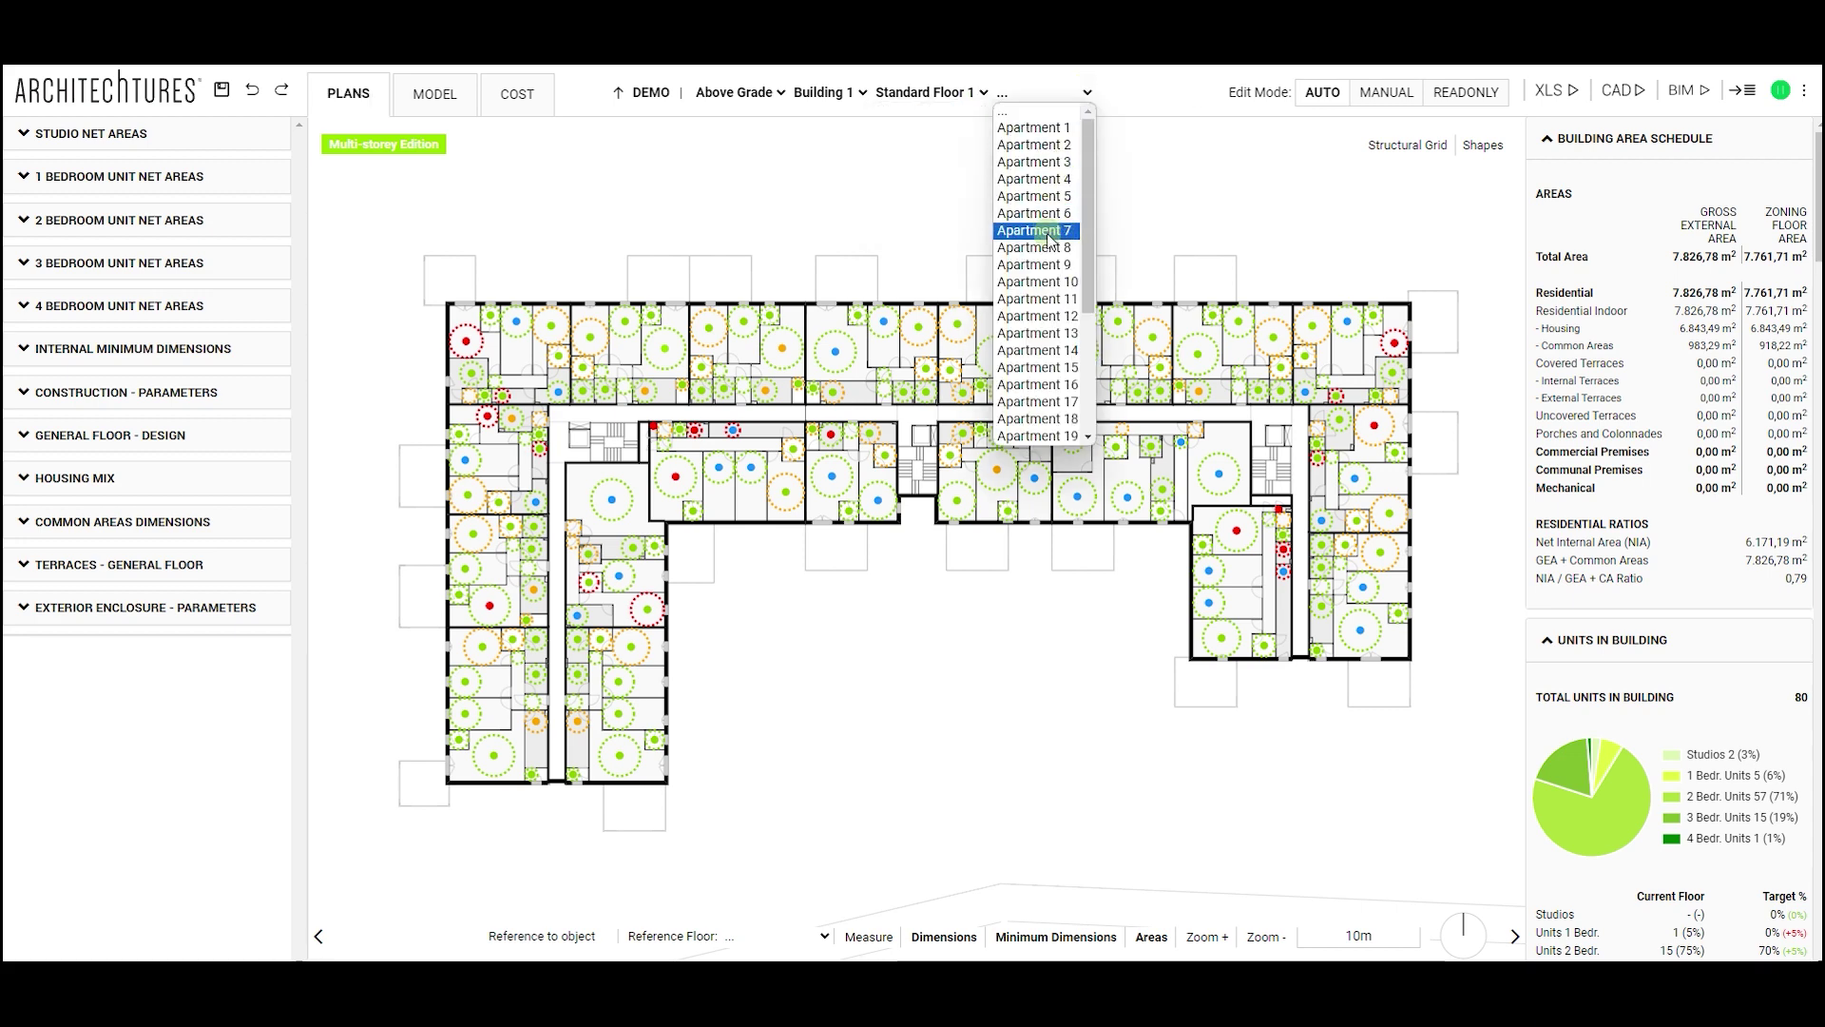
pyautogui.click(1039, 285)
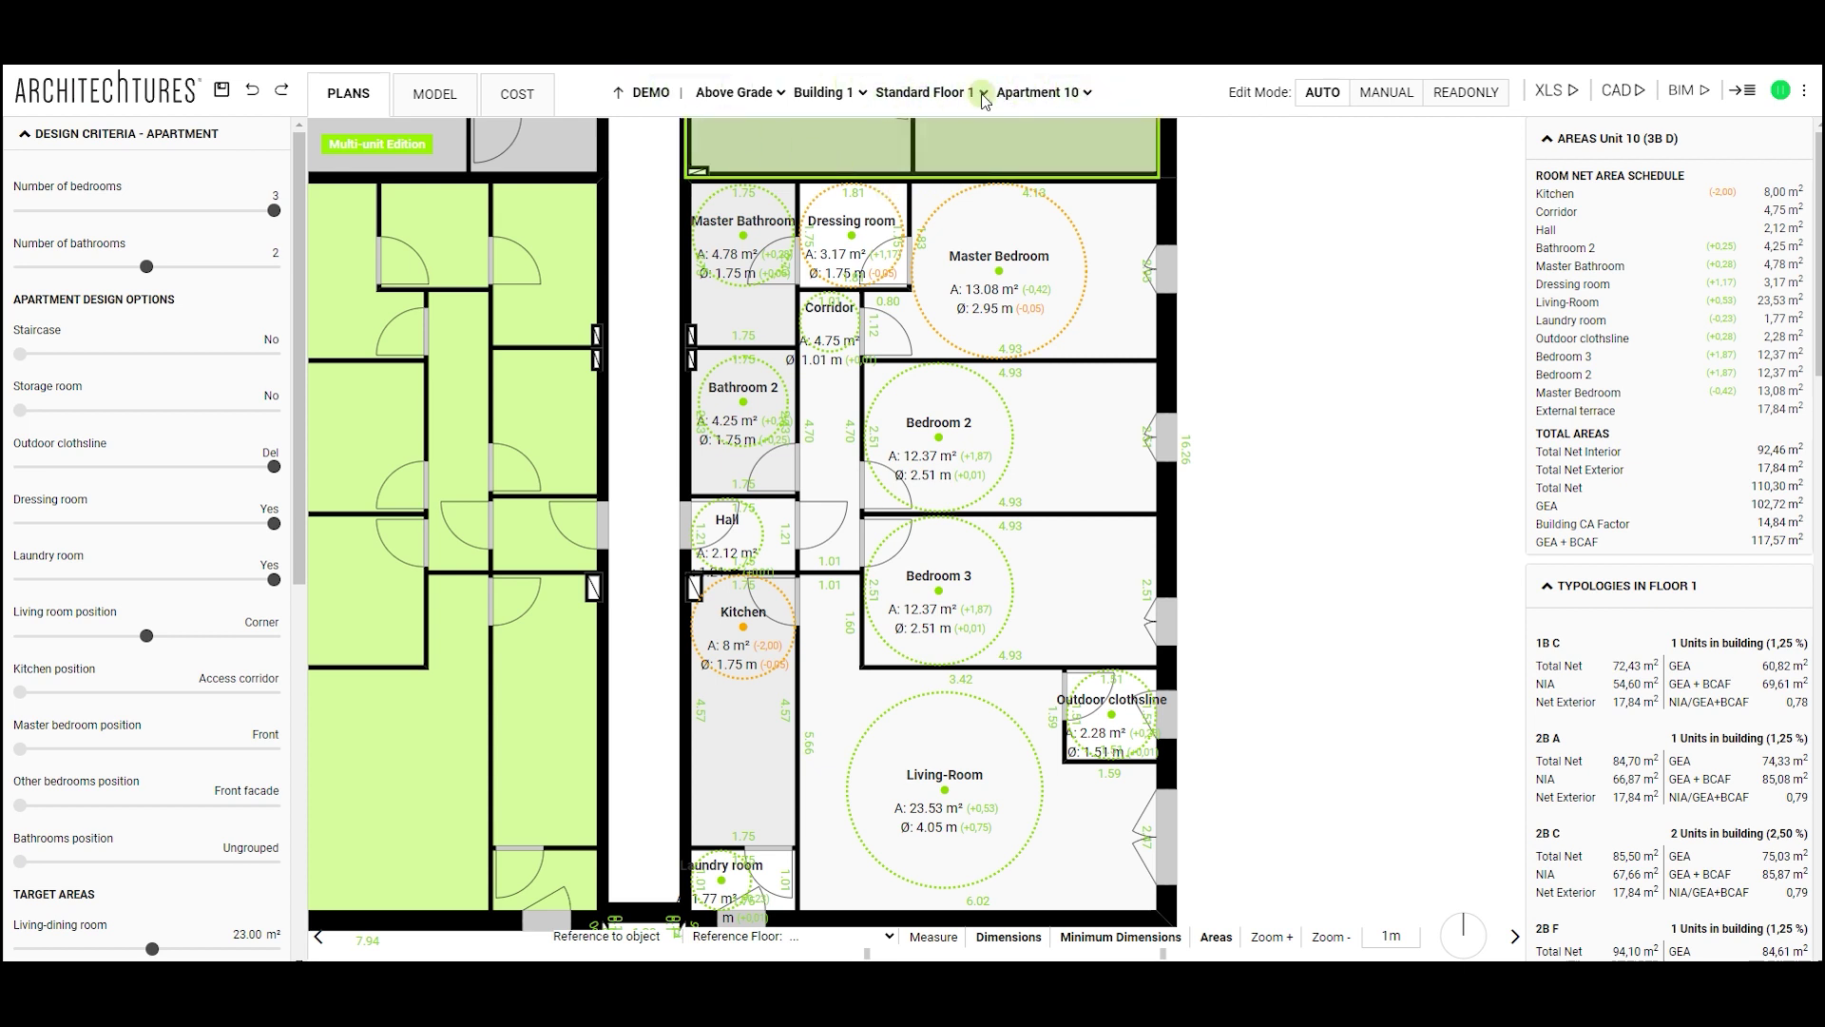
pyautogui.click(956, 92)
pyautogui.click(937, 145)
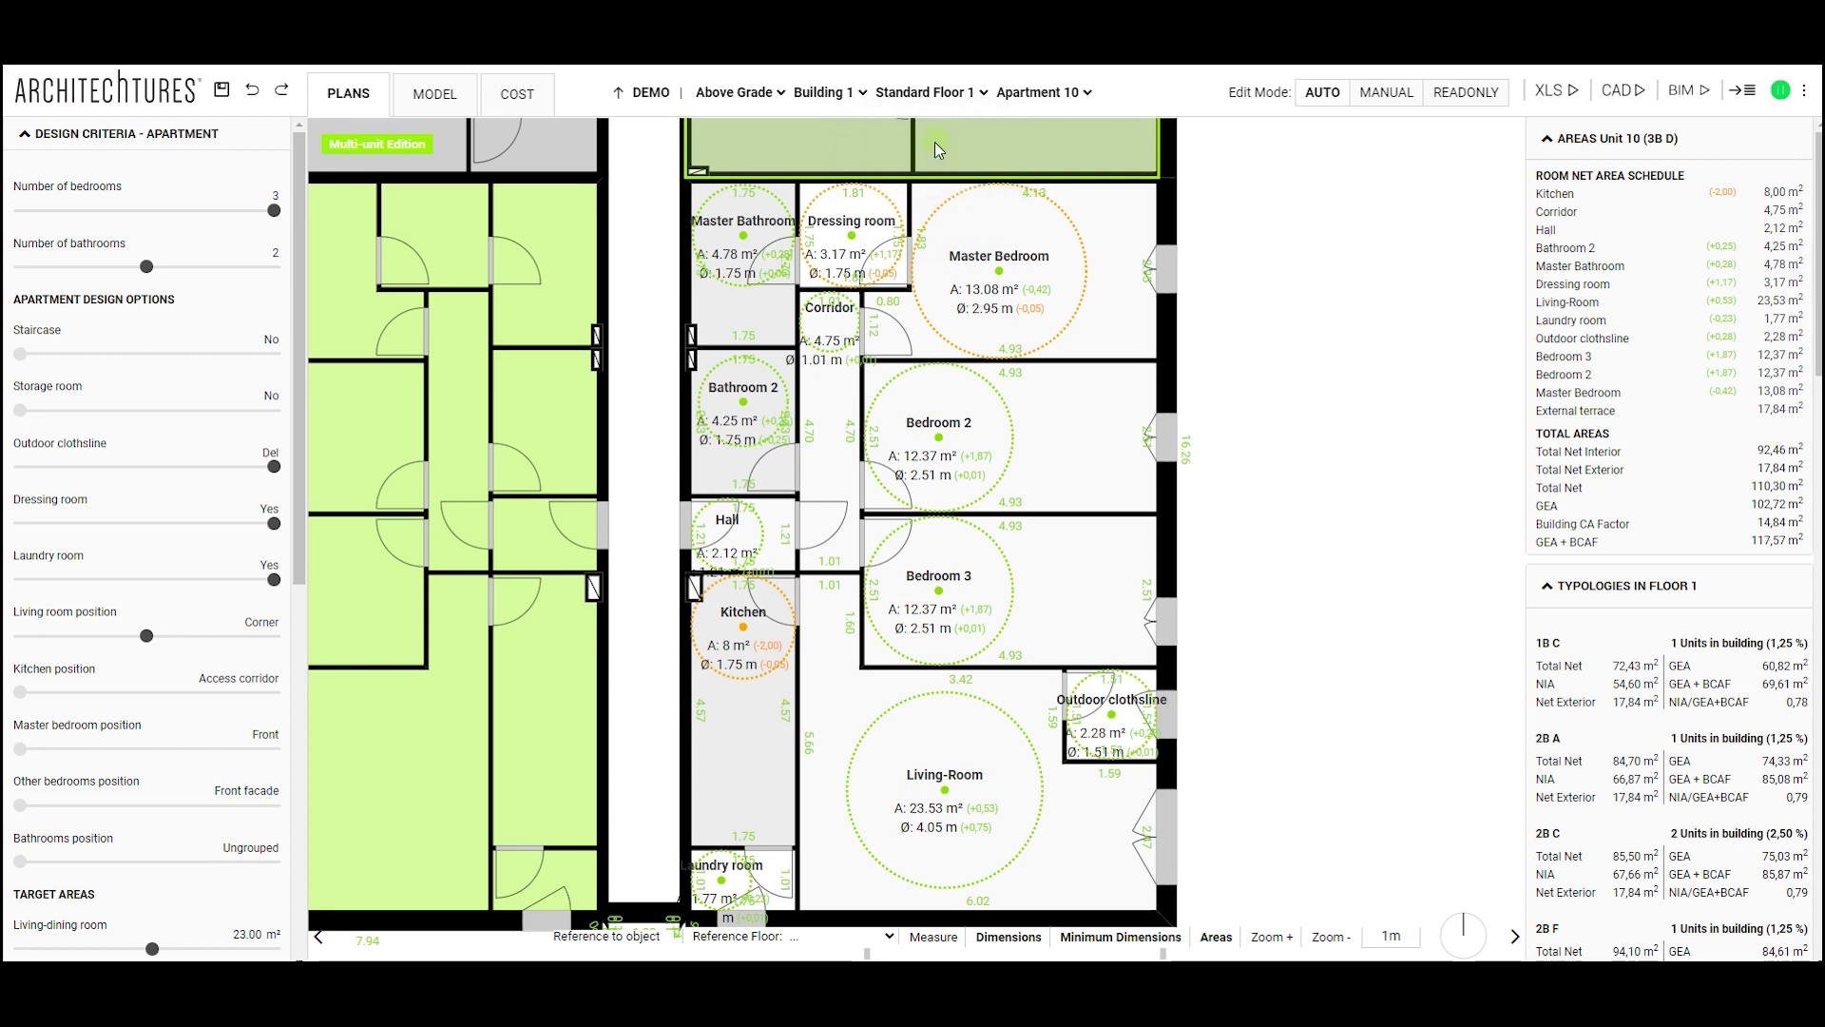
pyautogui.click(937, 93)
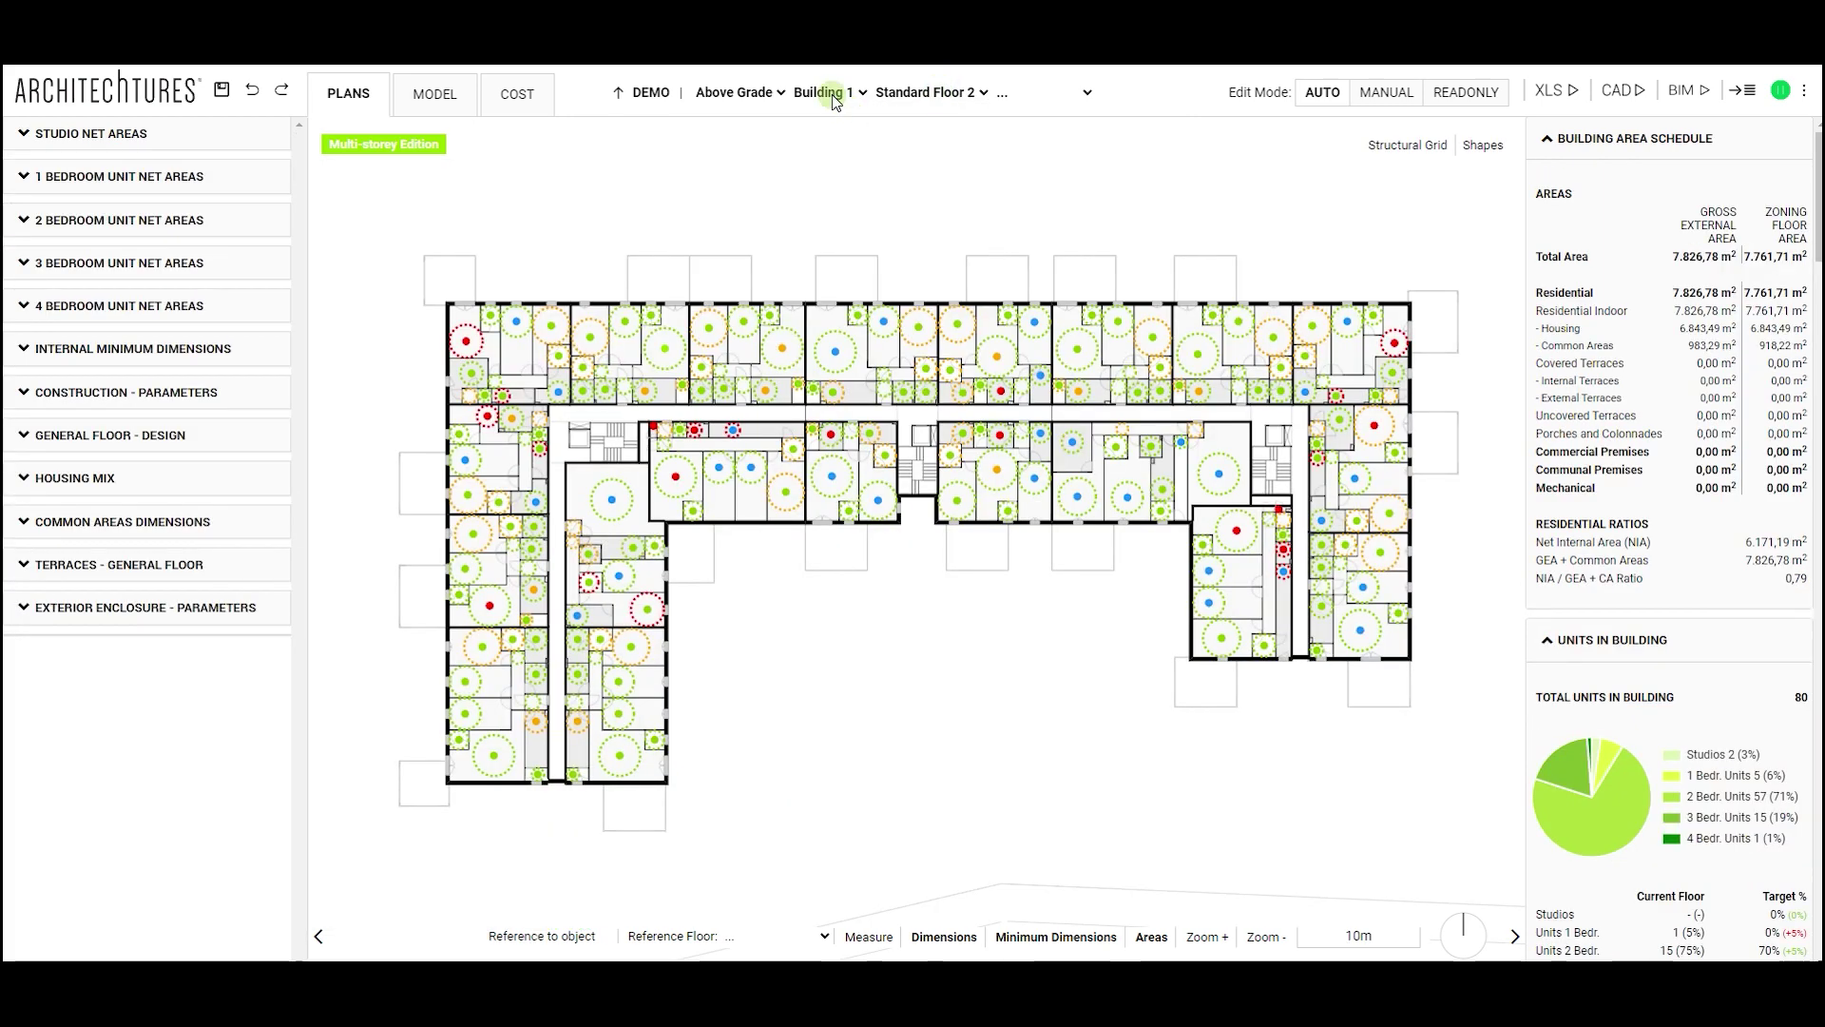
# Step: Go up to the plot level, browse the grade and building lists, and re-enter Building 1
pyautogui.click(918, 94)
pyautogui.click(905, 91)
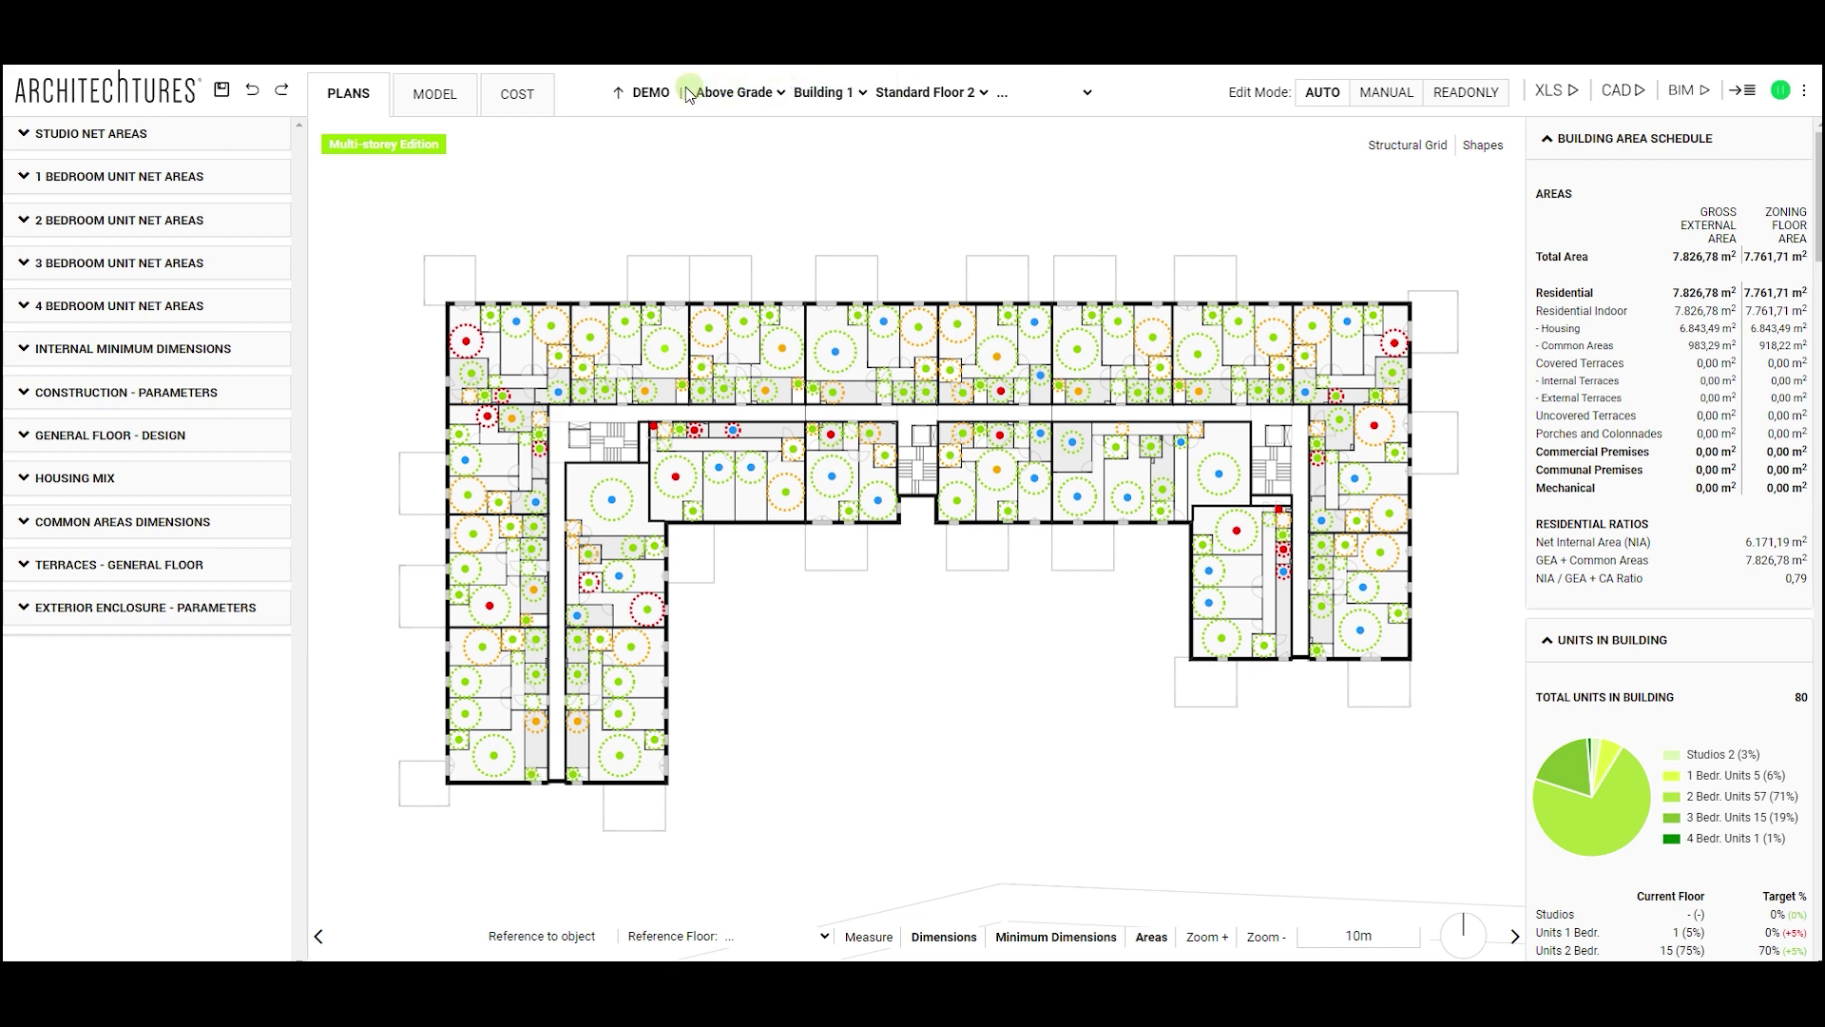
pyautogui.click(618, 94)
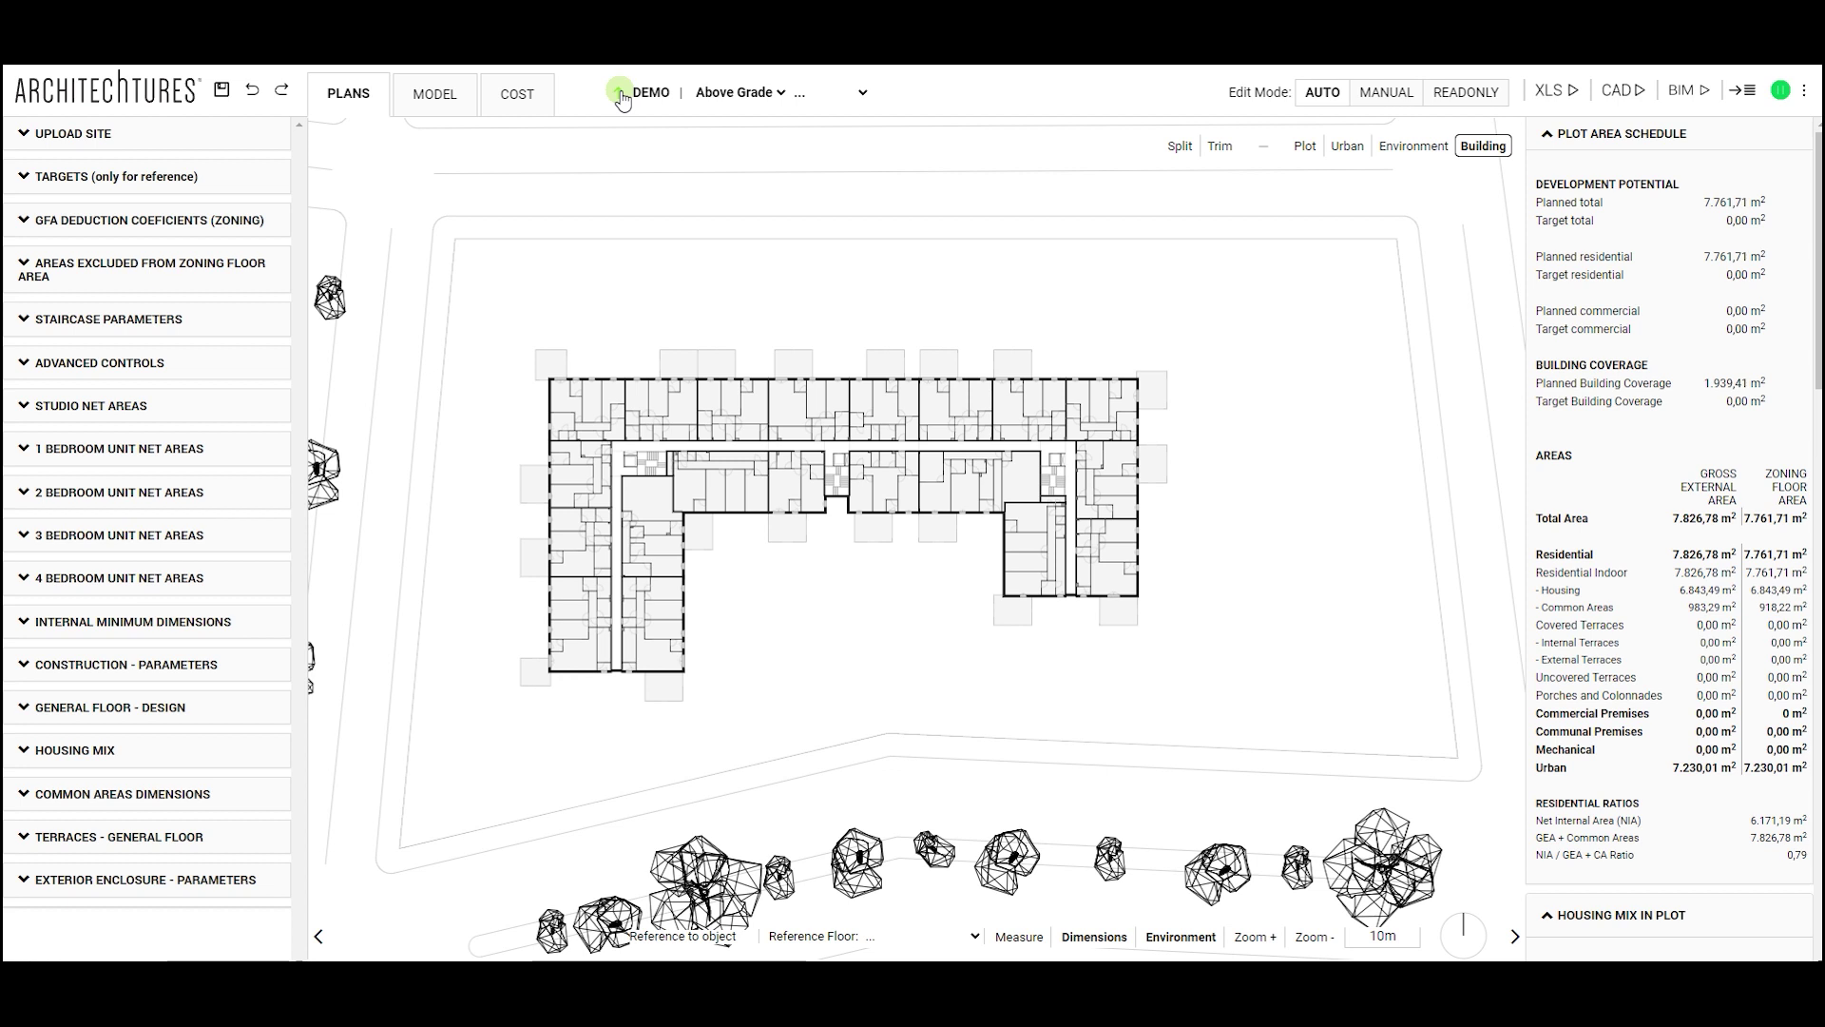
pyautogui.click(864, 93)
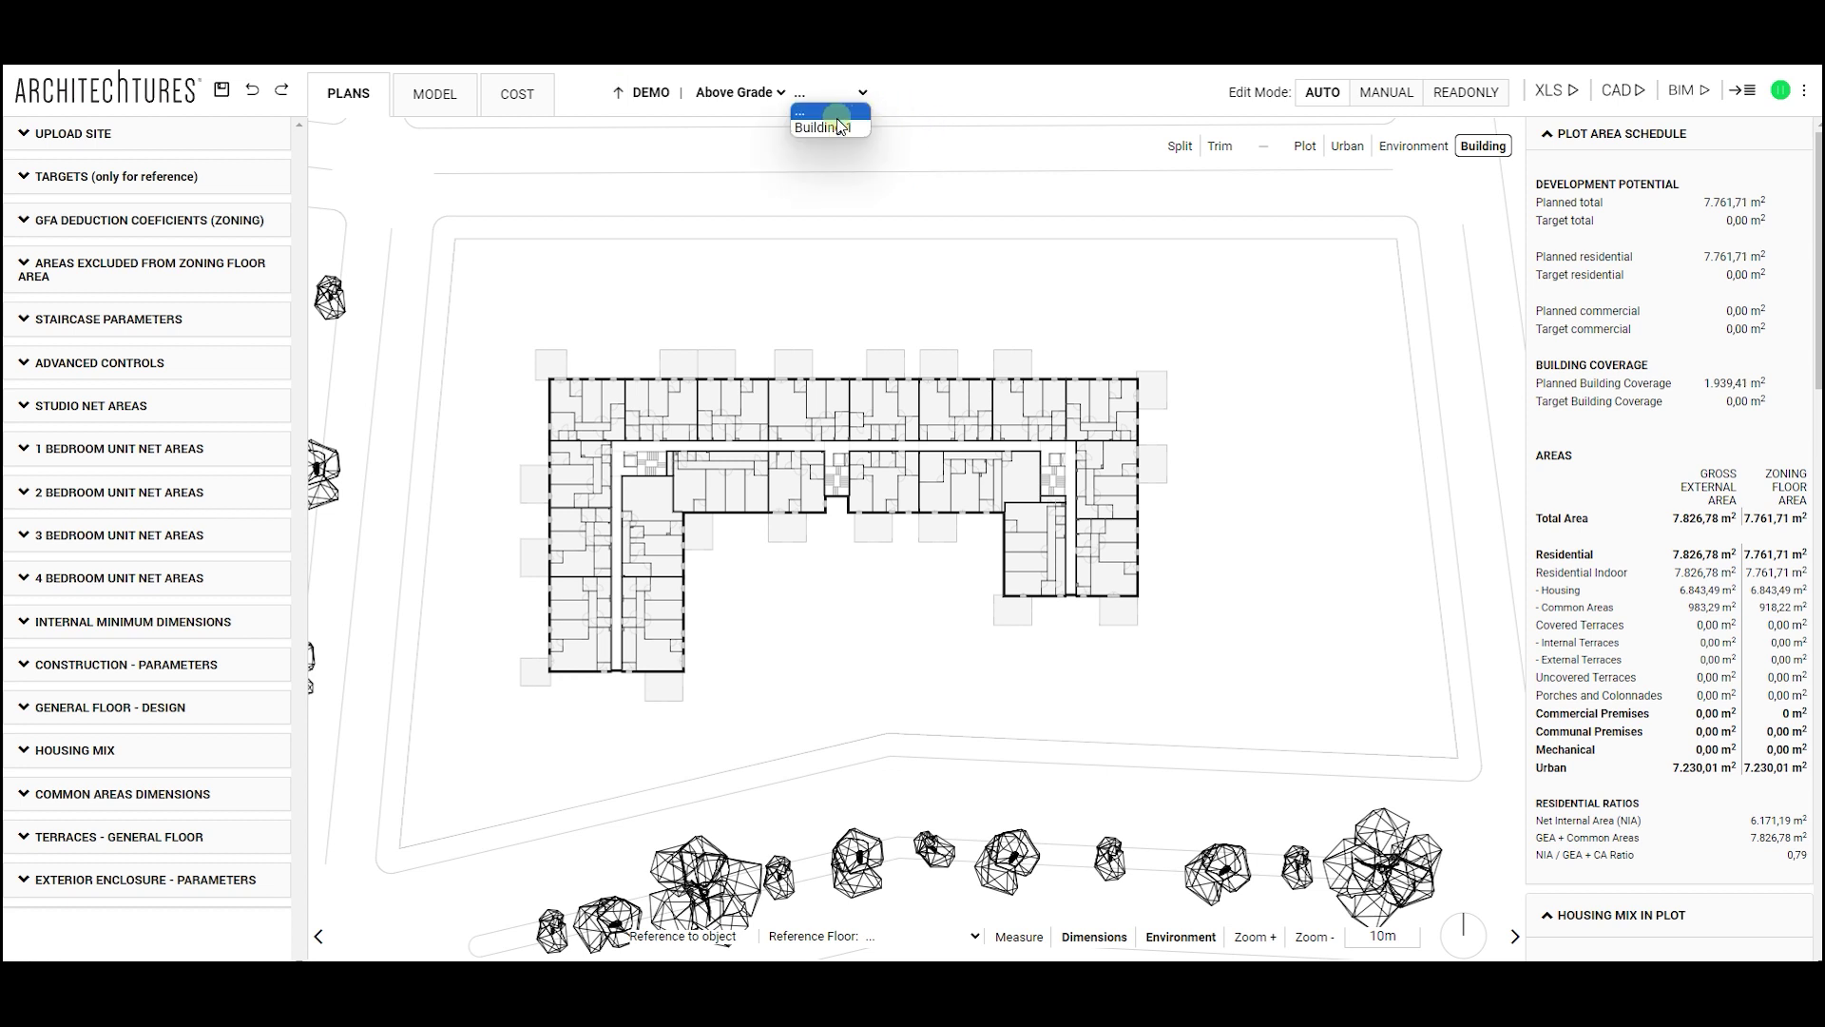
pyautogui.click(751, 92)
pyautogui.click(829, 93)
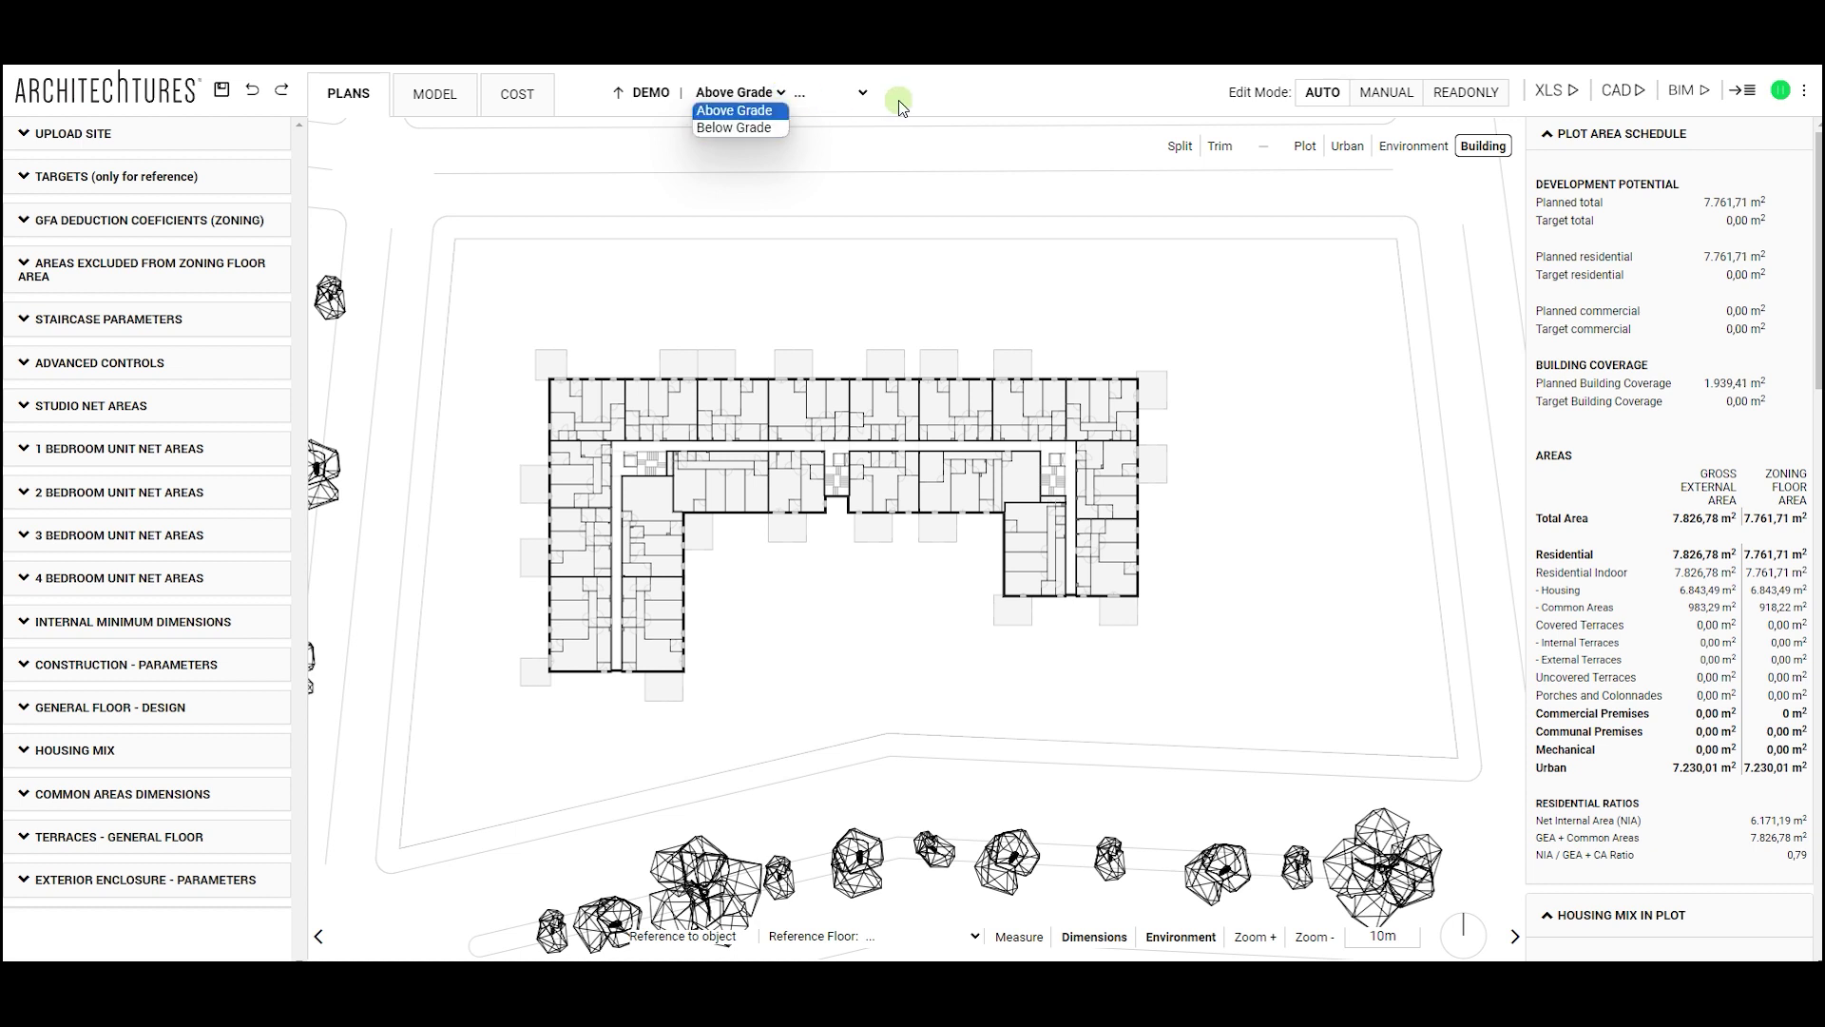
pyautogui.click(930, 95)
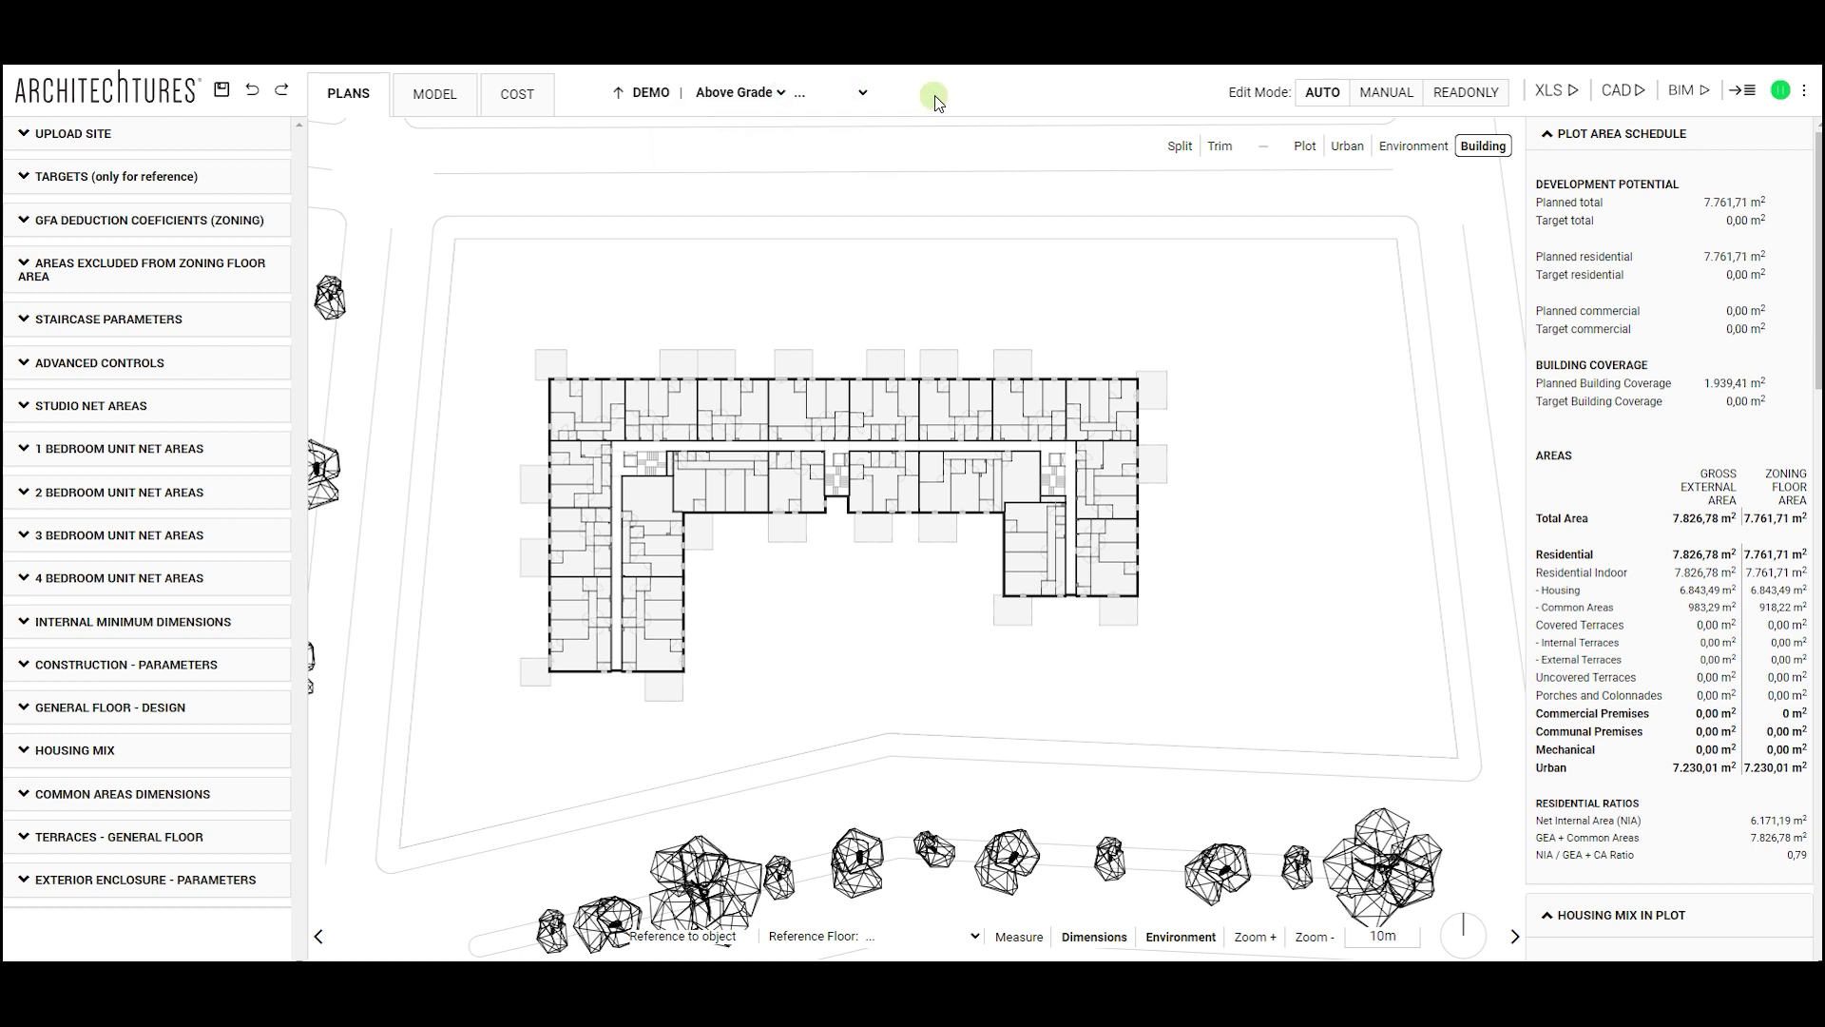
pyautogui.click(850, 93)
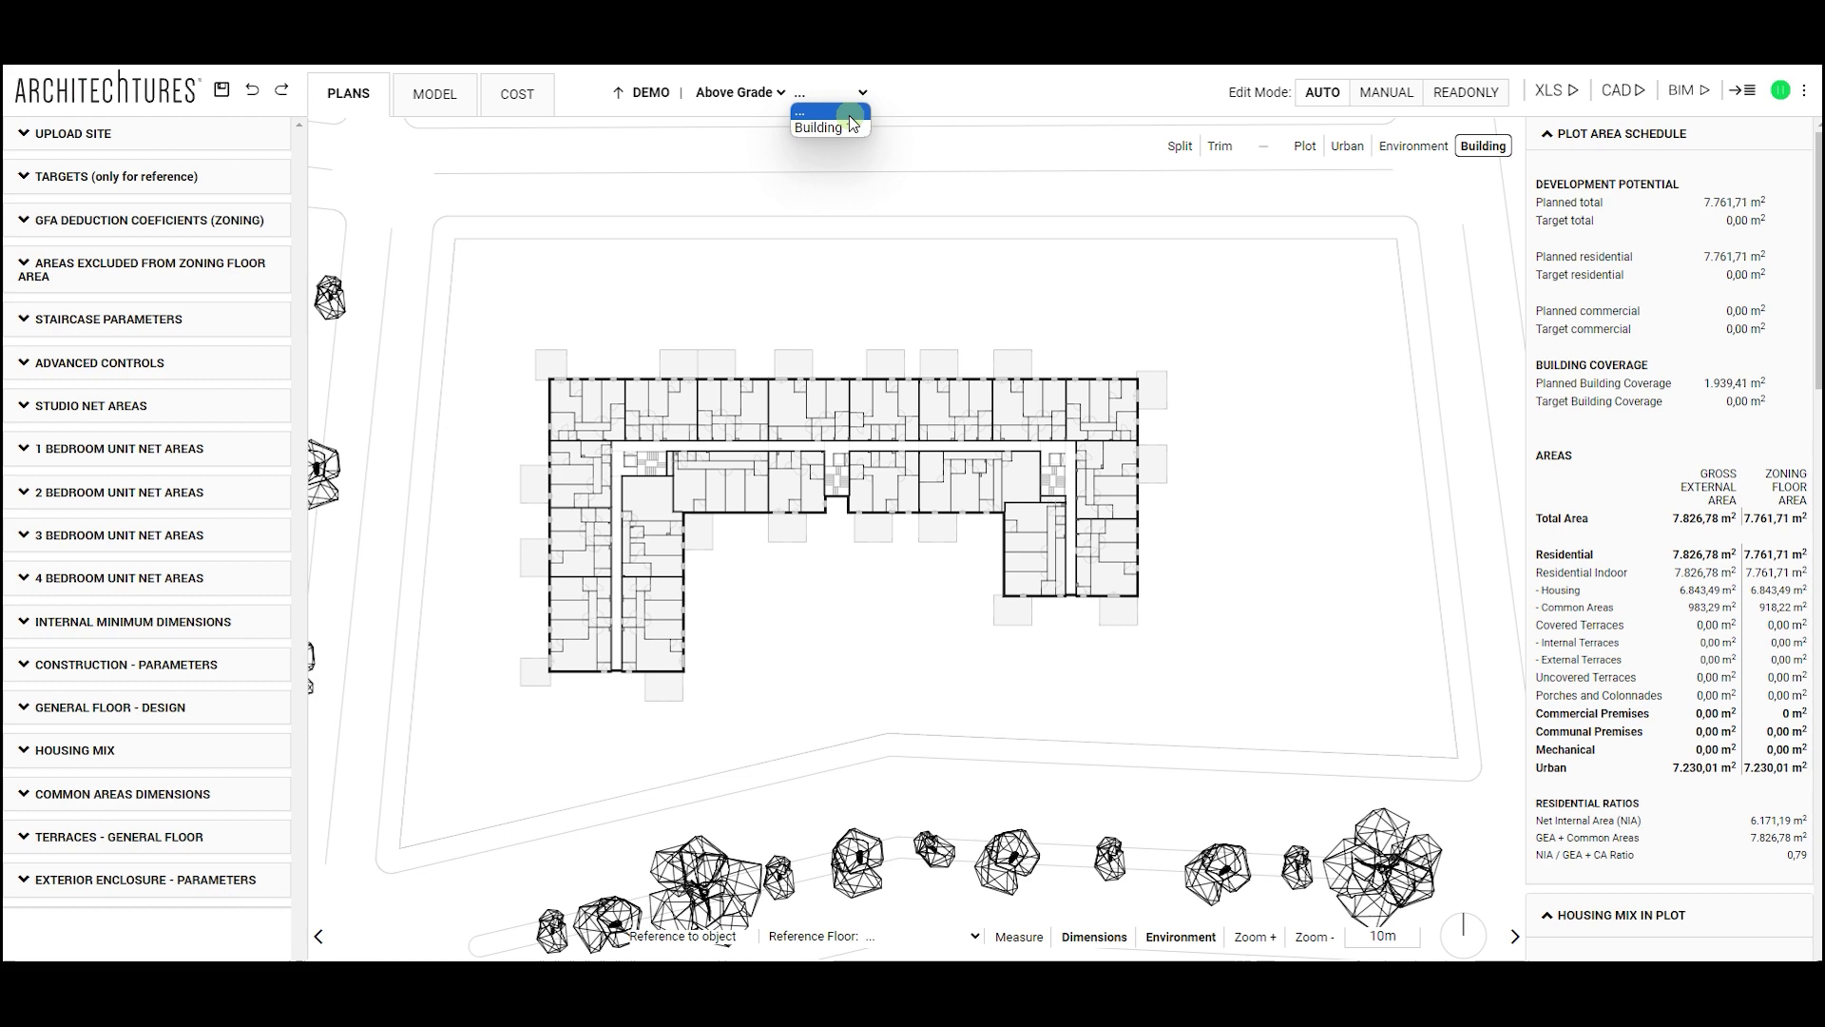
pyautogui.click(844, 126)
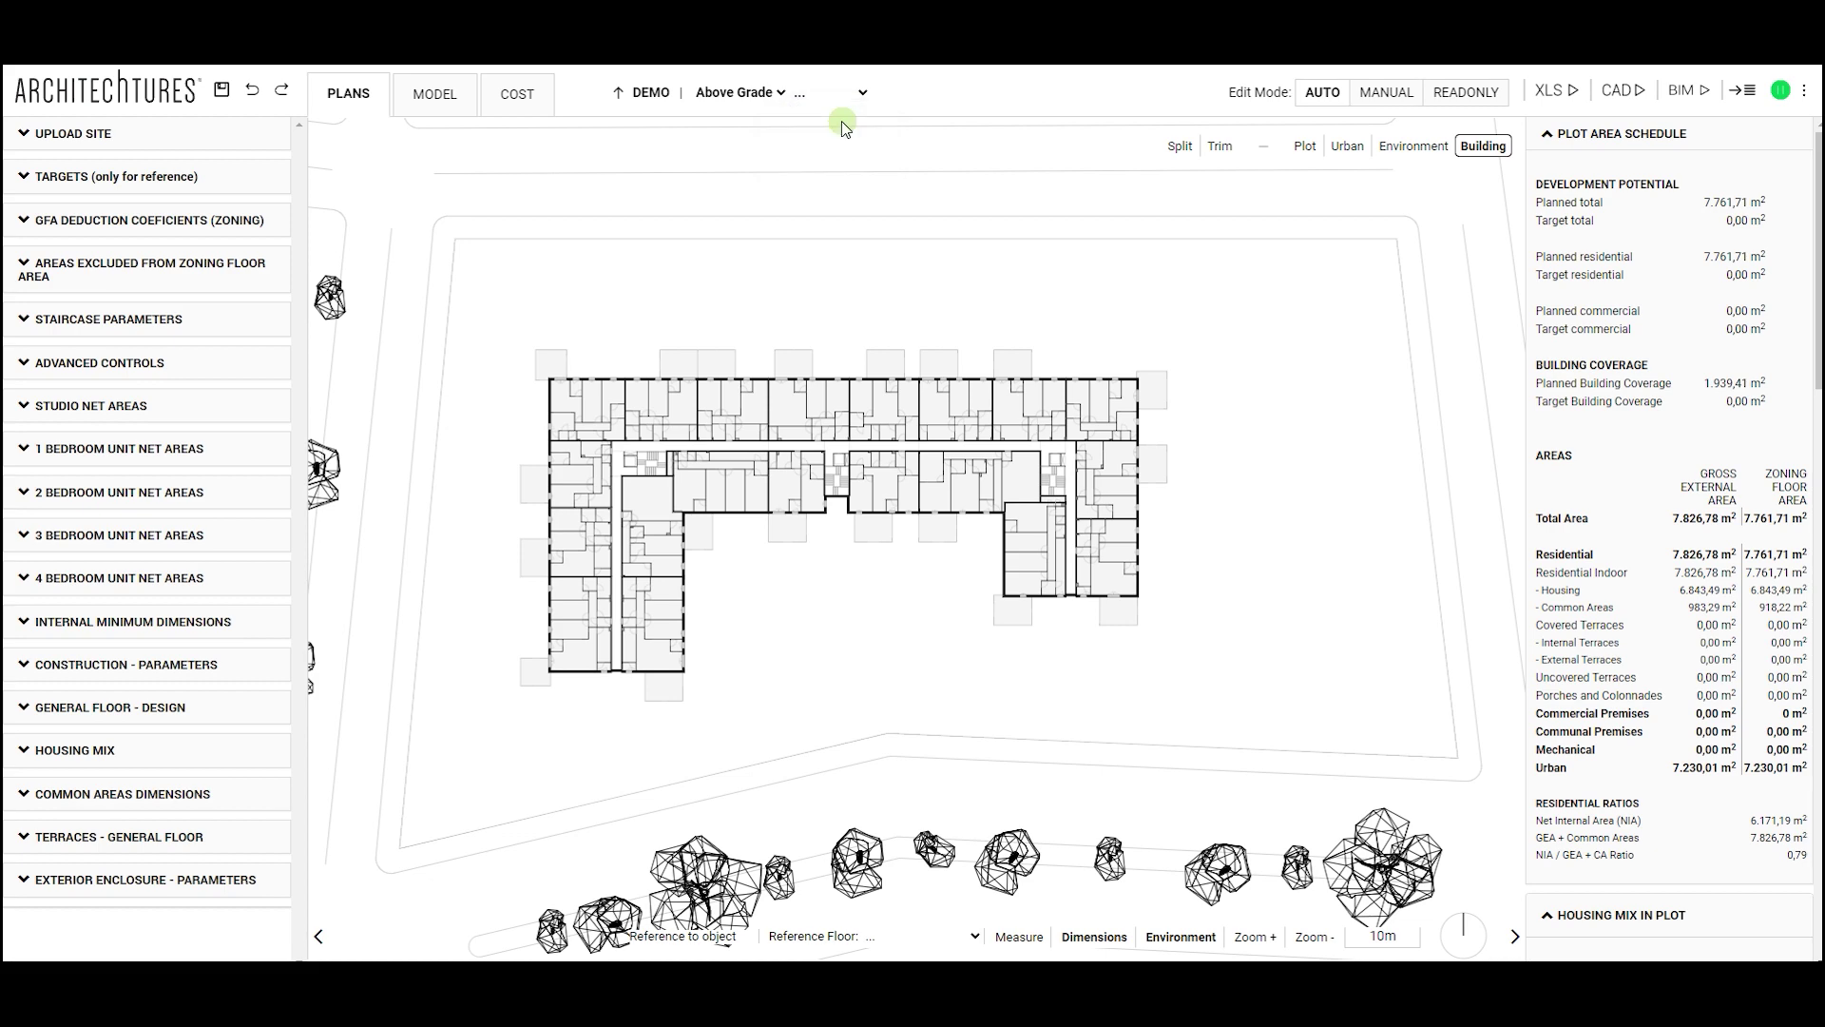
# Step: Glance at the apartment list, then return to the DEMO plot level with its area schedule
pyautogui.click(1003, 92)
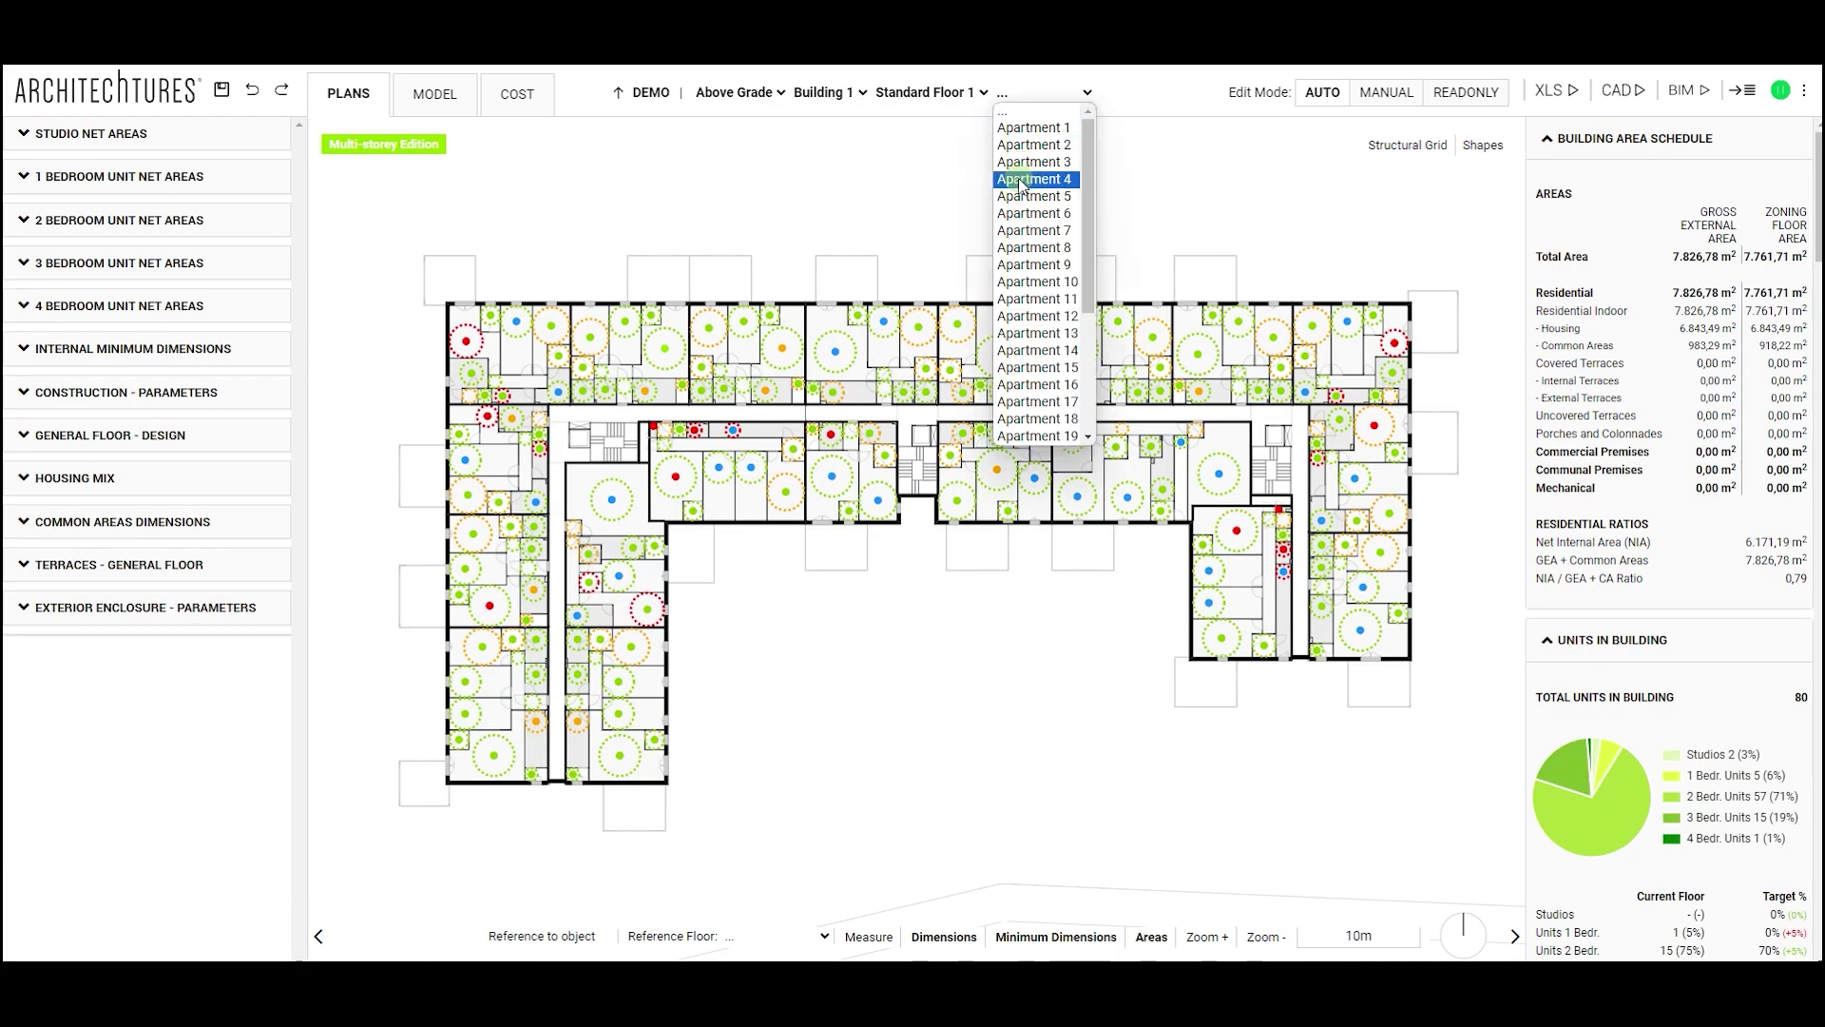
pyautogui.click(980, 89)
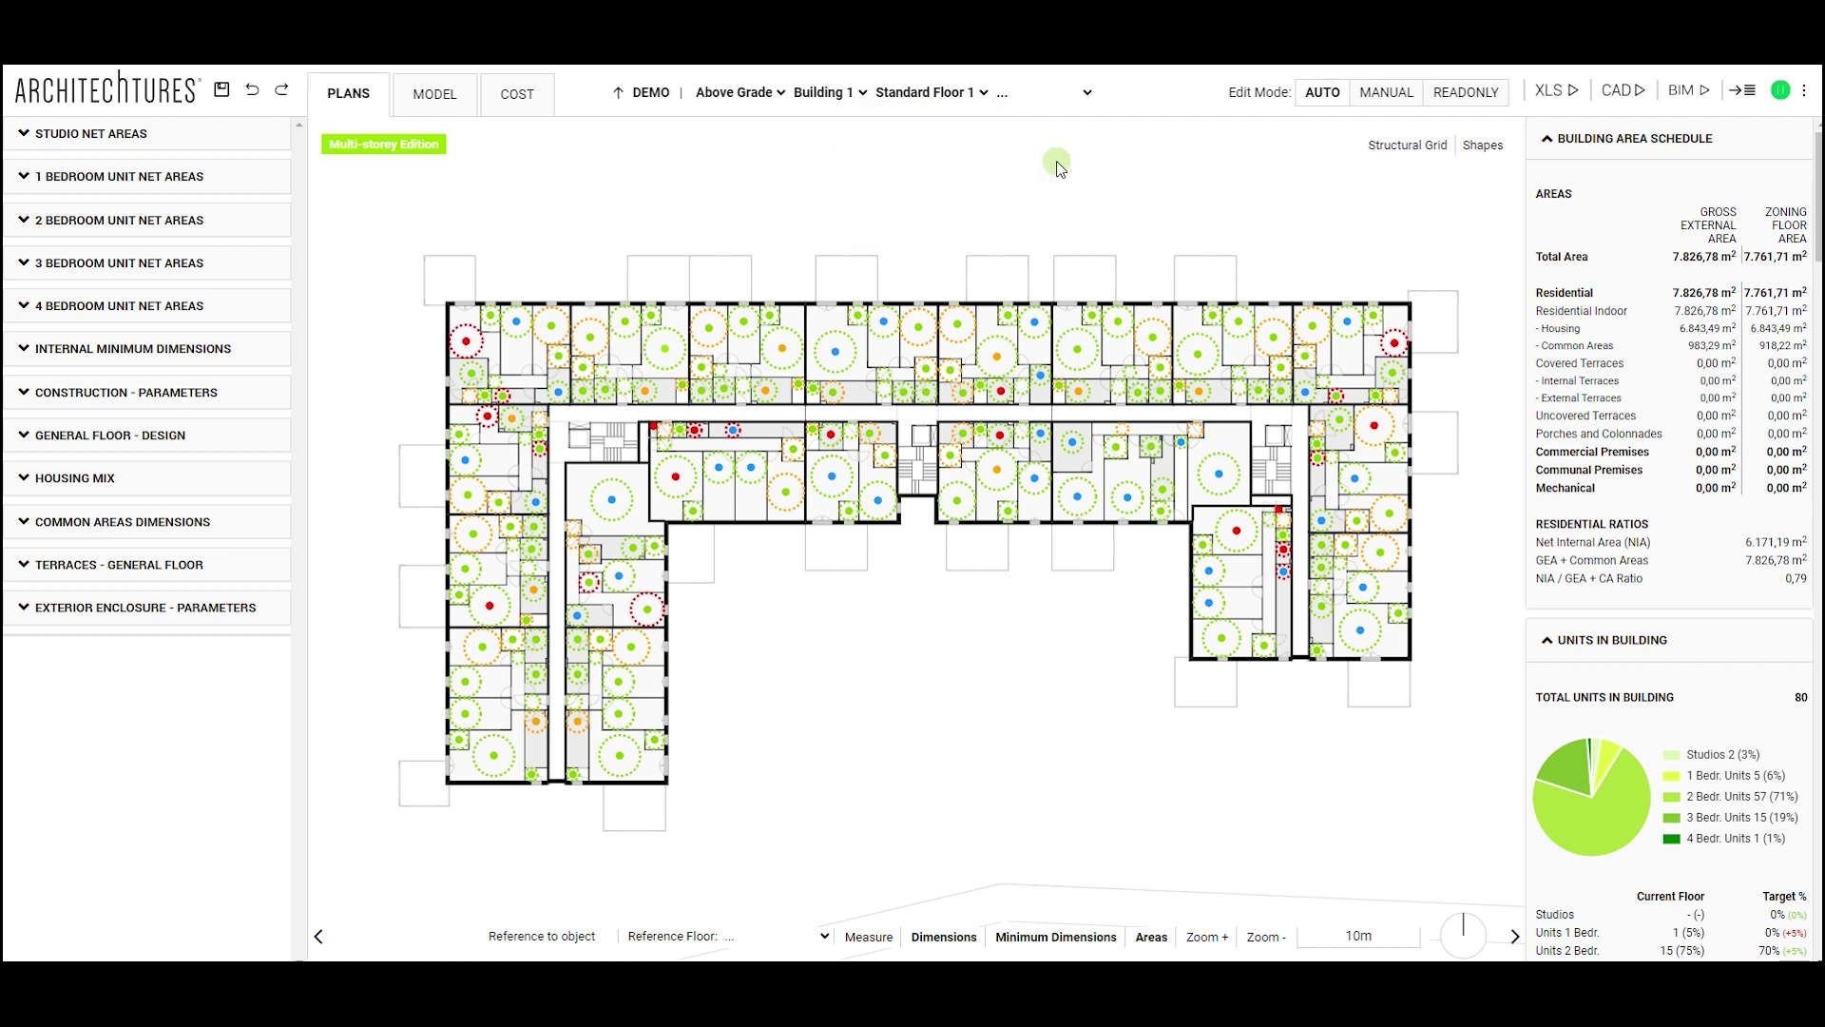
pyautogui.click(1336, 109)
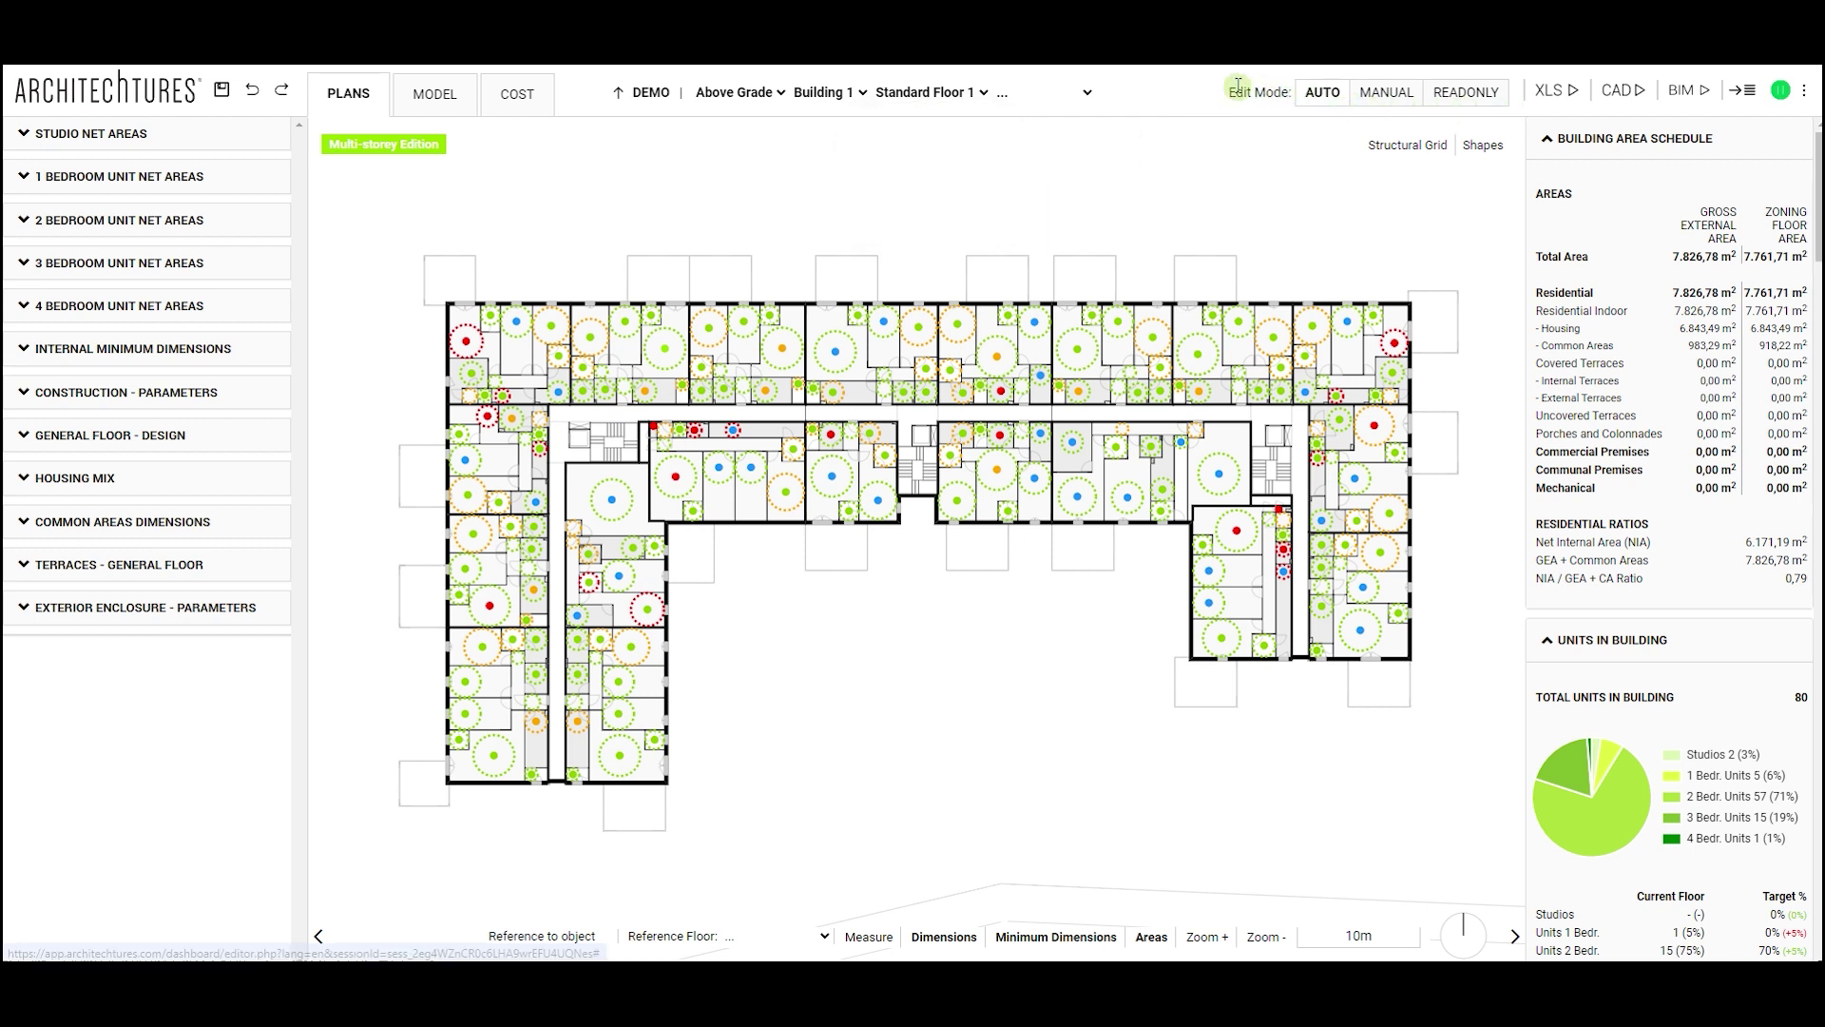
pyautogui.click(746, 92)
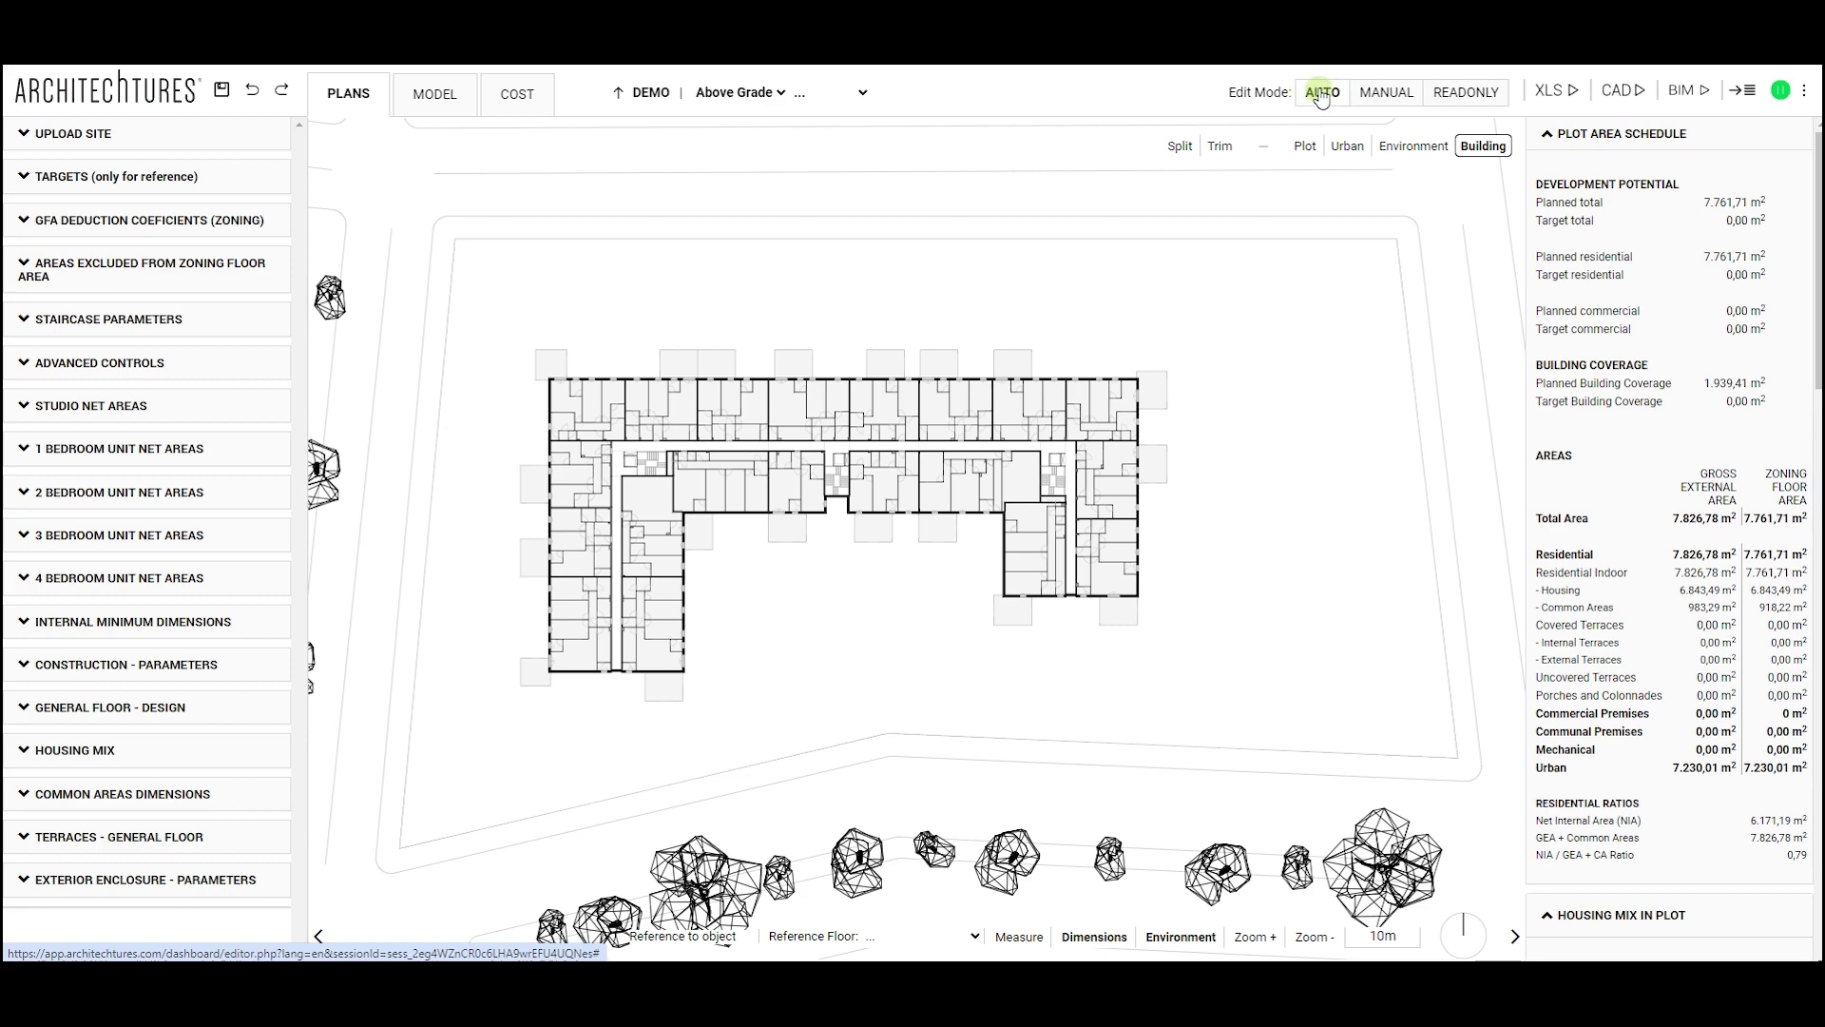
# Step: Try MANUAL edit mode, cancel the warning to stay automatic, and reopen Standard Floor 1
pyautogui.scroll(-1, 1231, 223)
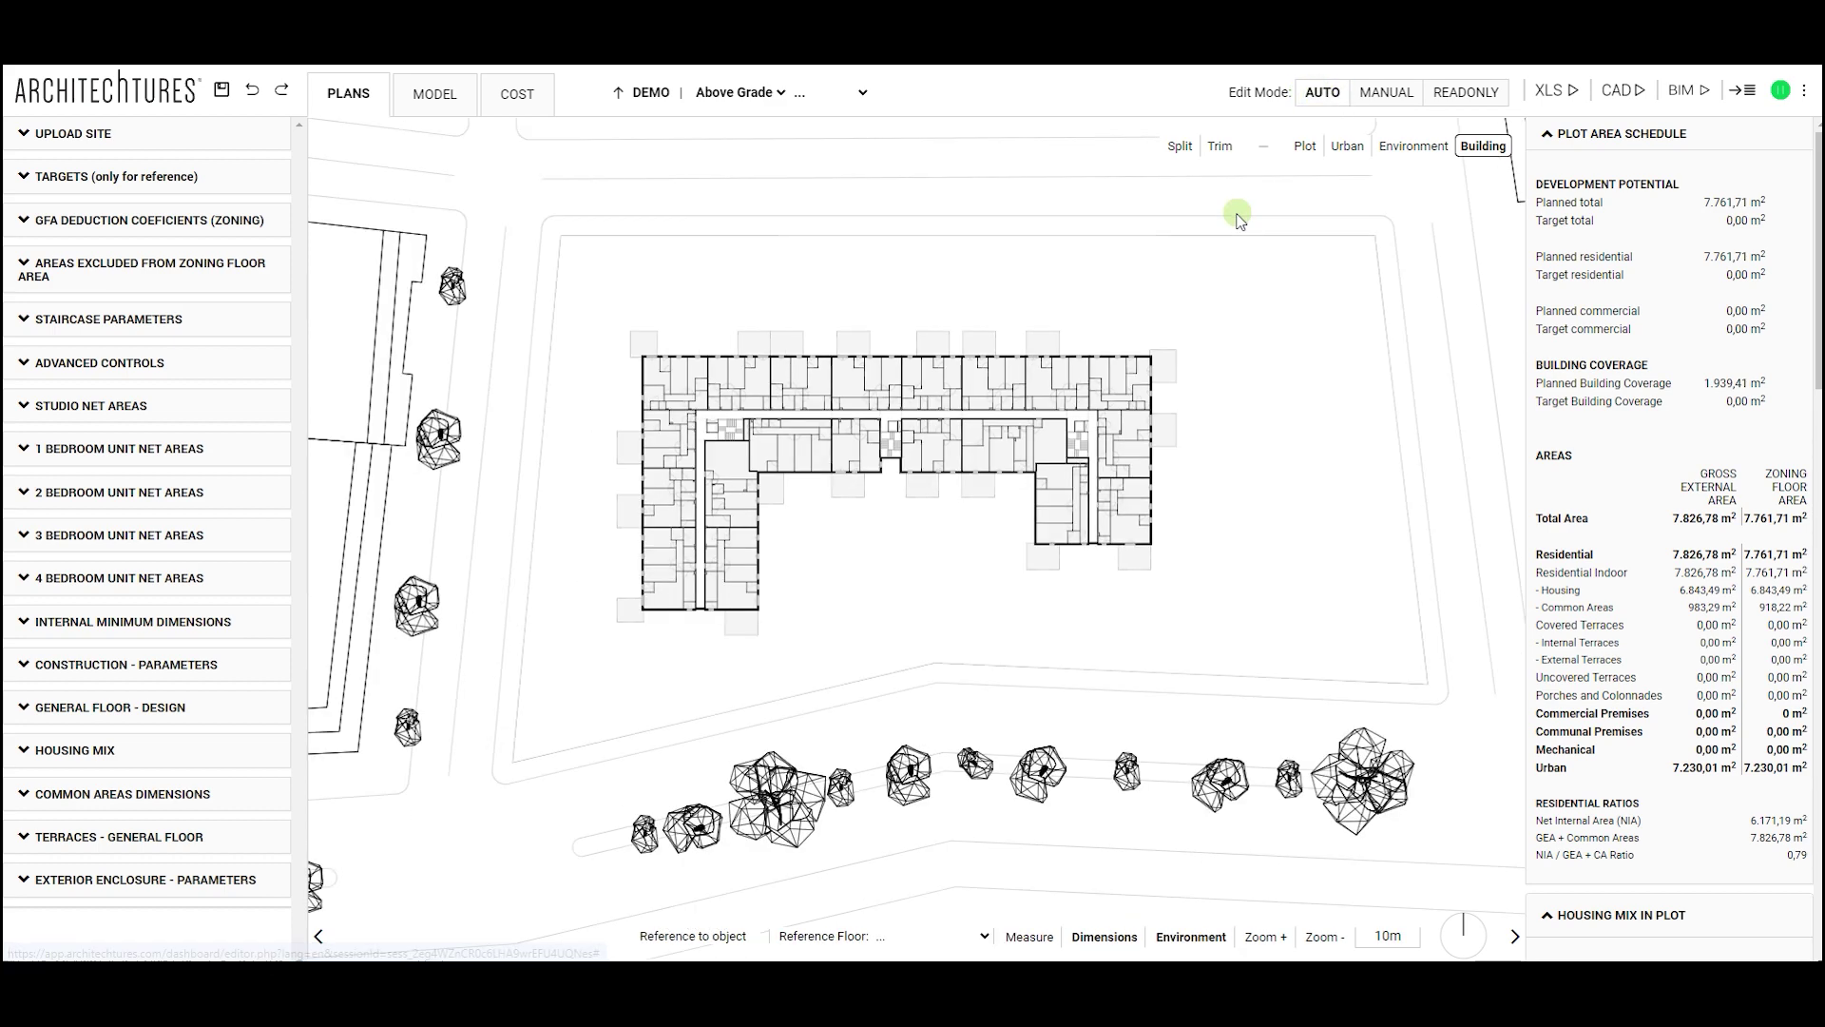
pyautogui.click(1383, 101)
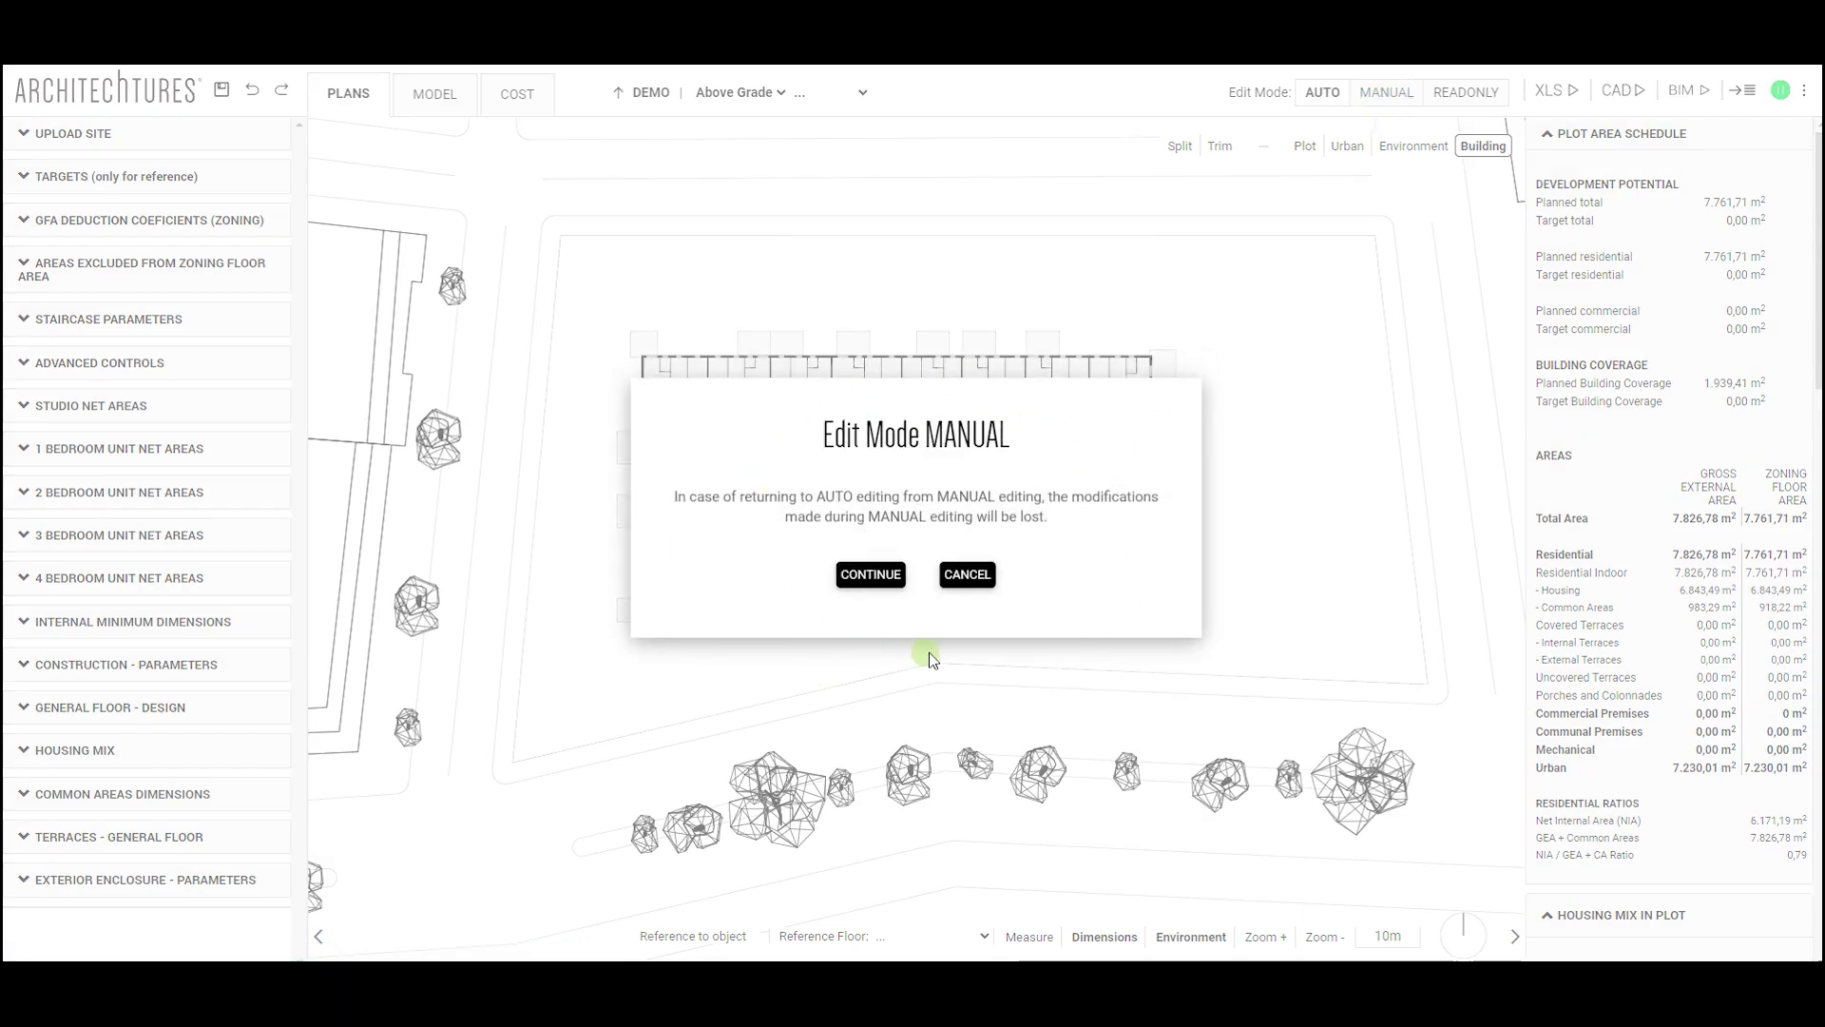
pyautogui.click(976, 577)
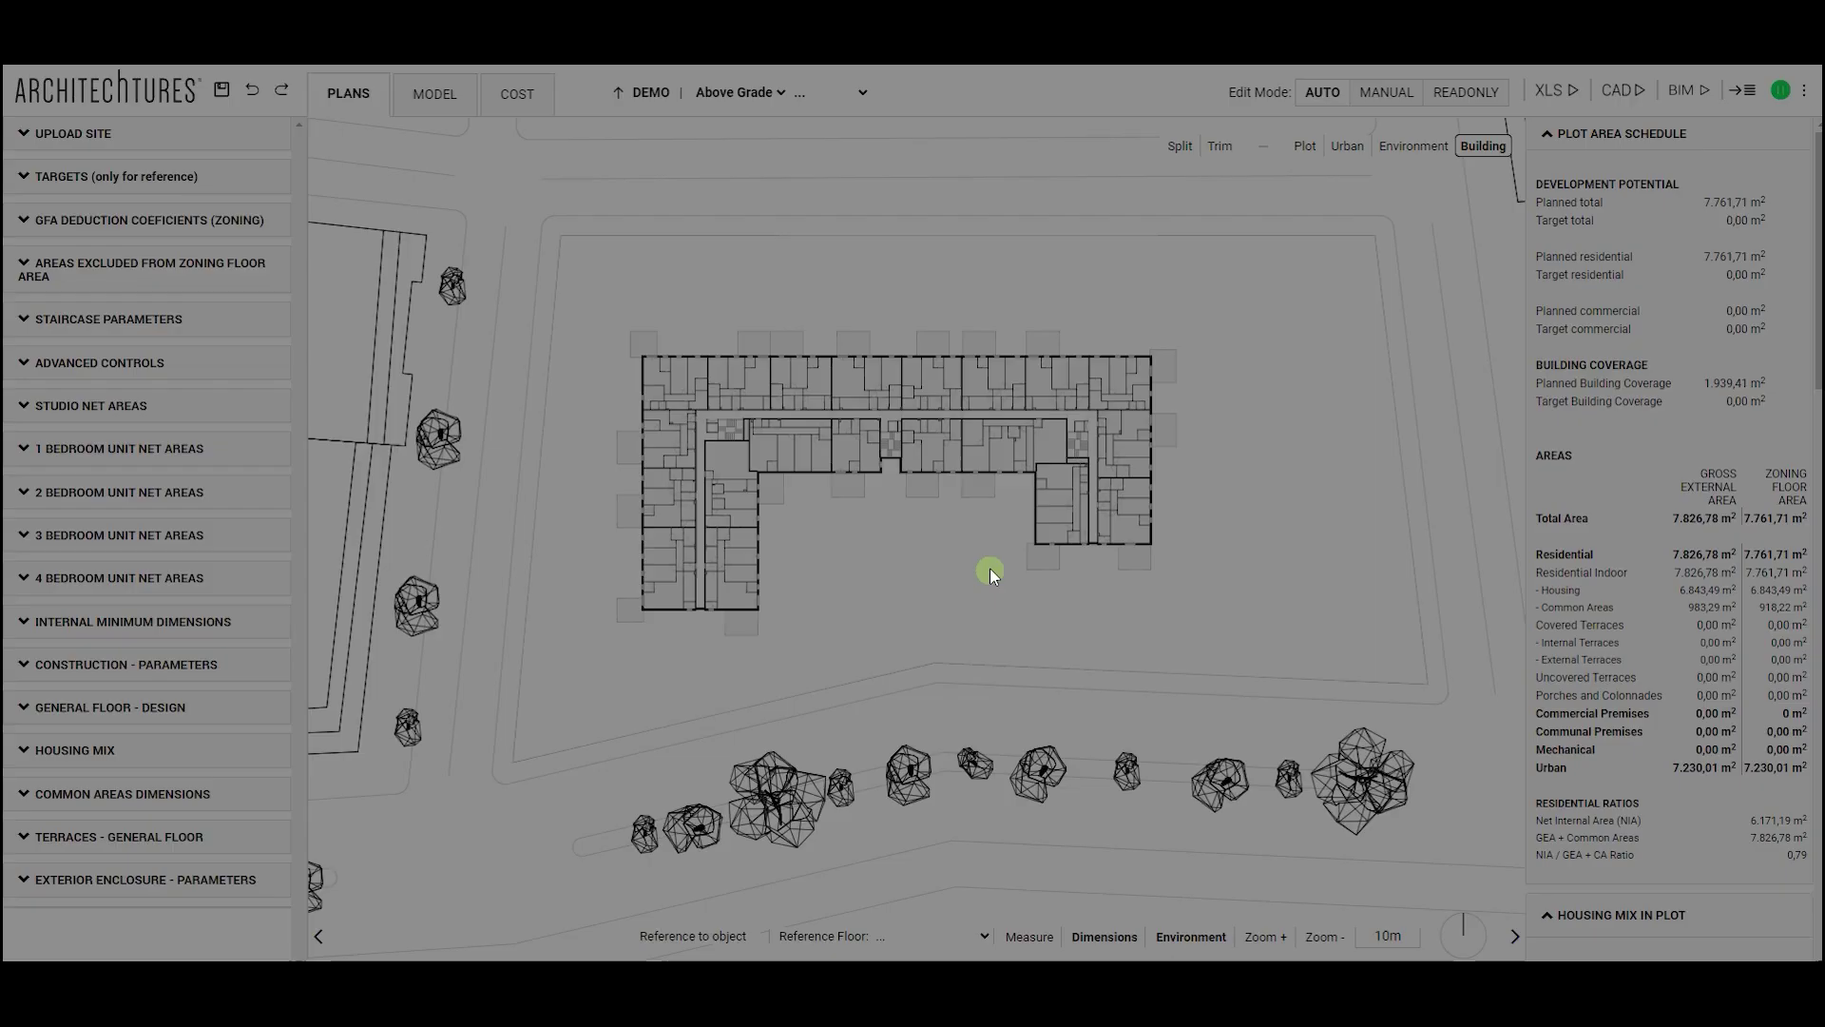
pyautogui.click(1483, 146)
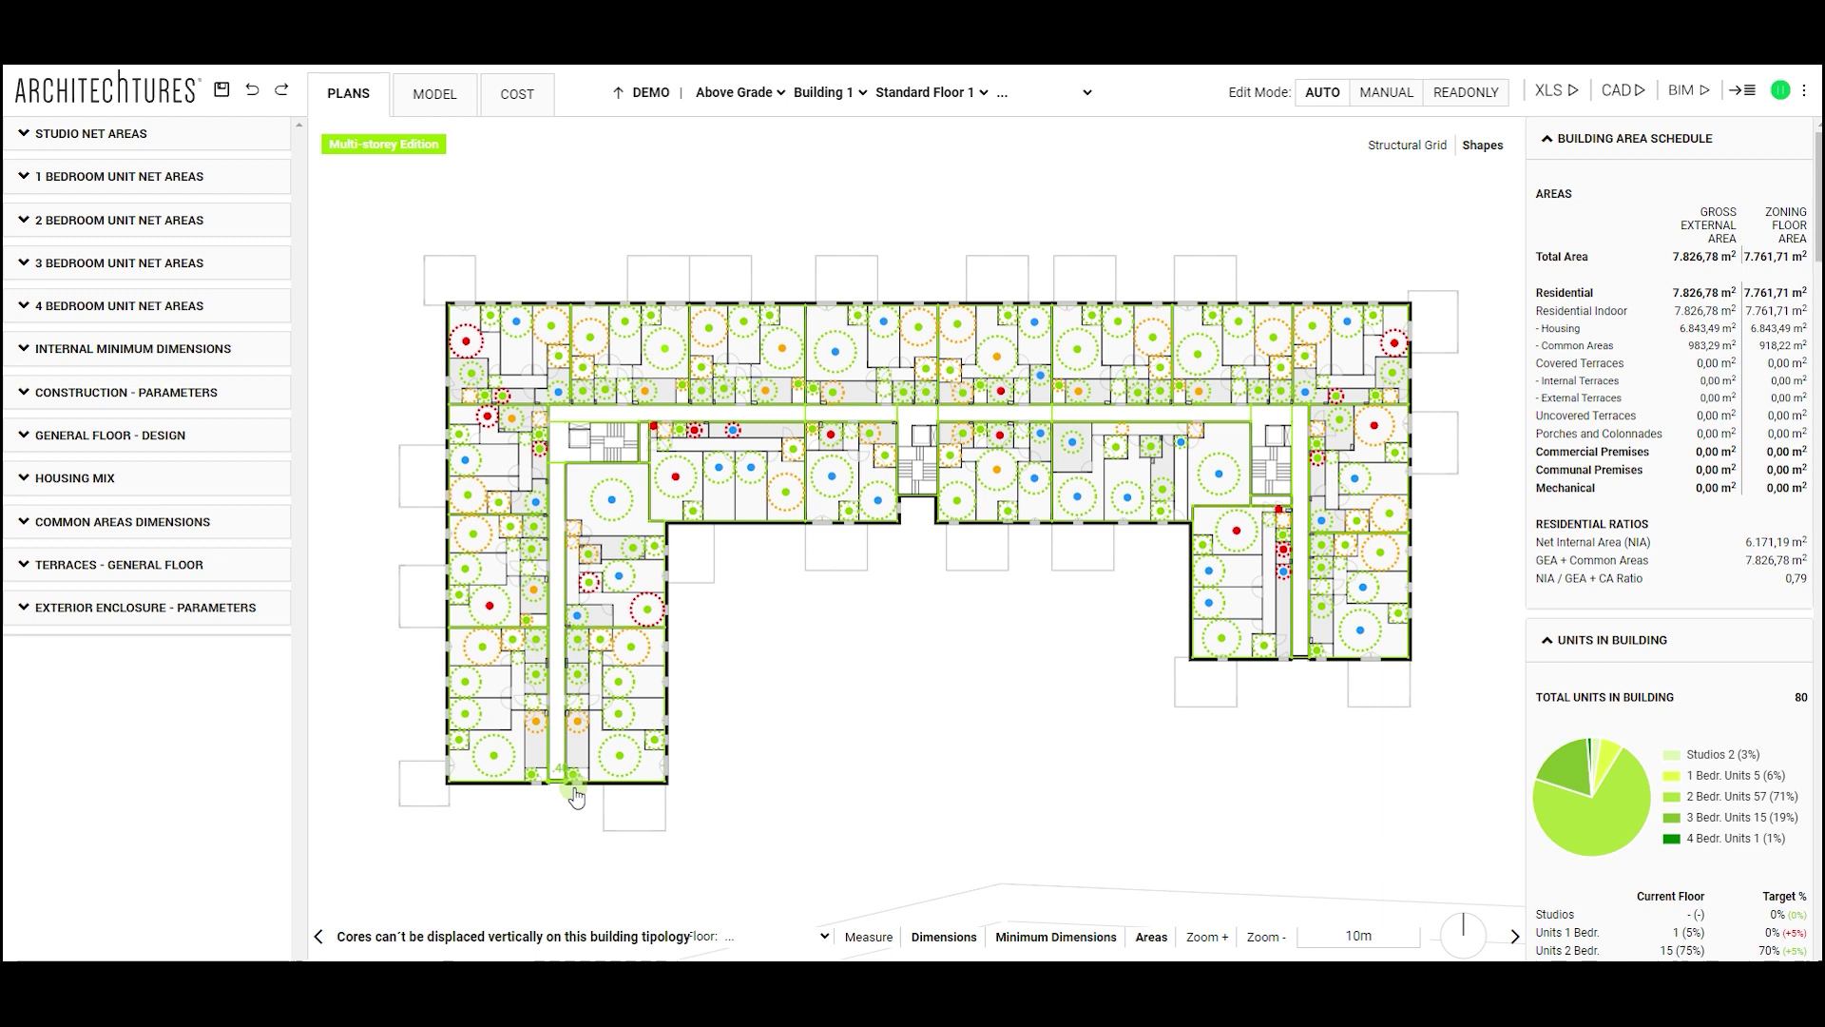
# Step: Extend the left wing's bottom contour edge downward in Shapes mode and apply the change
pyautogui.moveTo(619, 780); pyautogui.dragTo(625, 803)
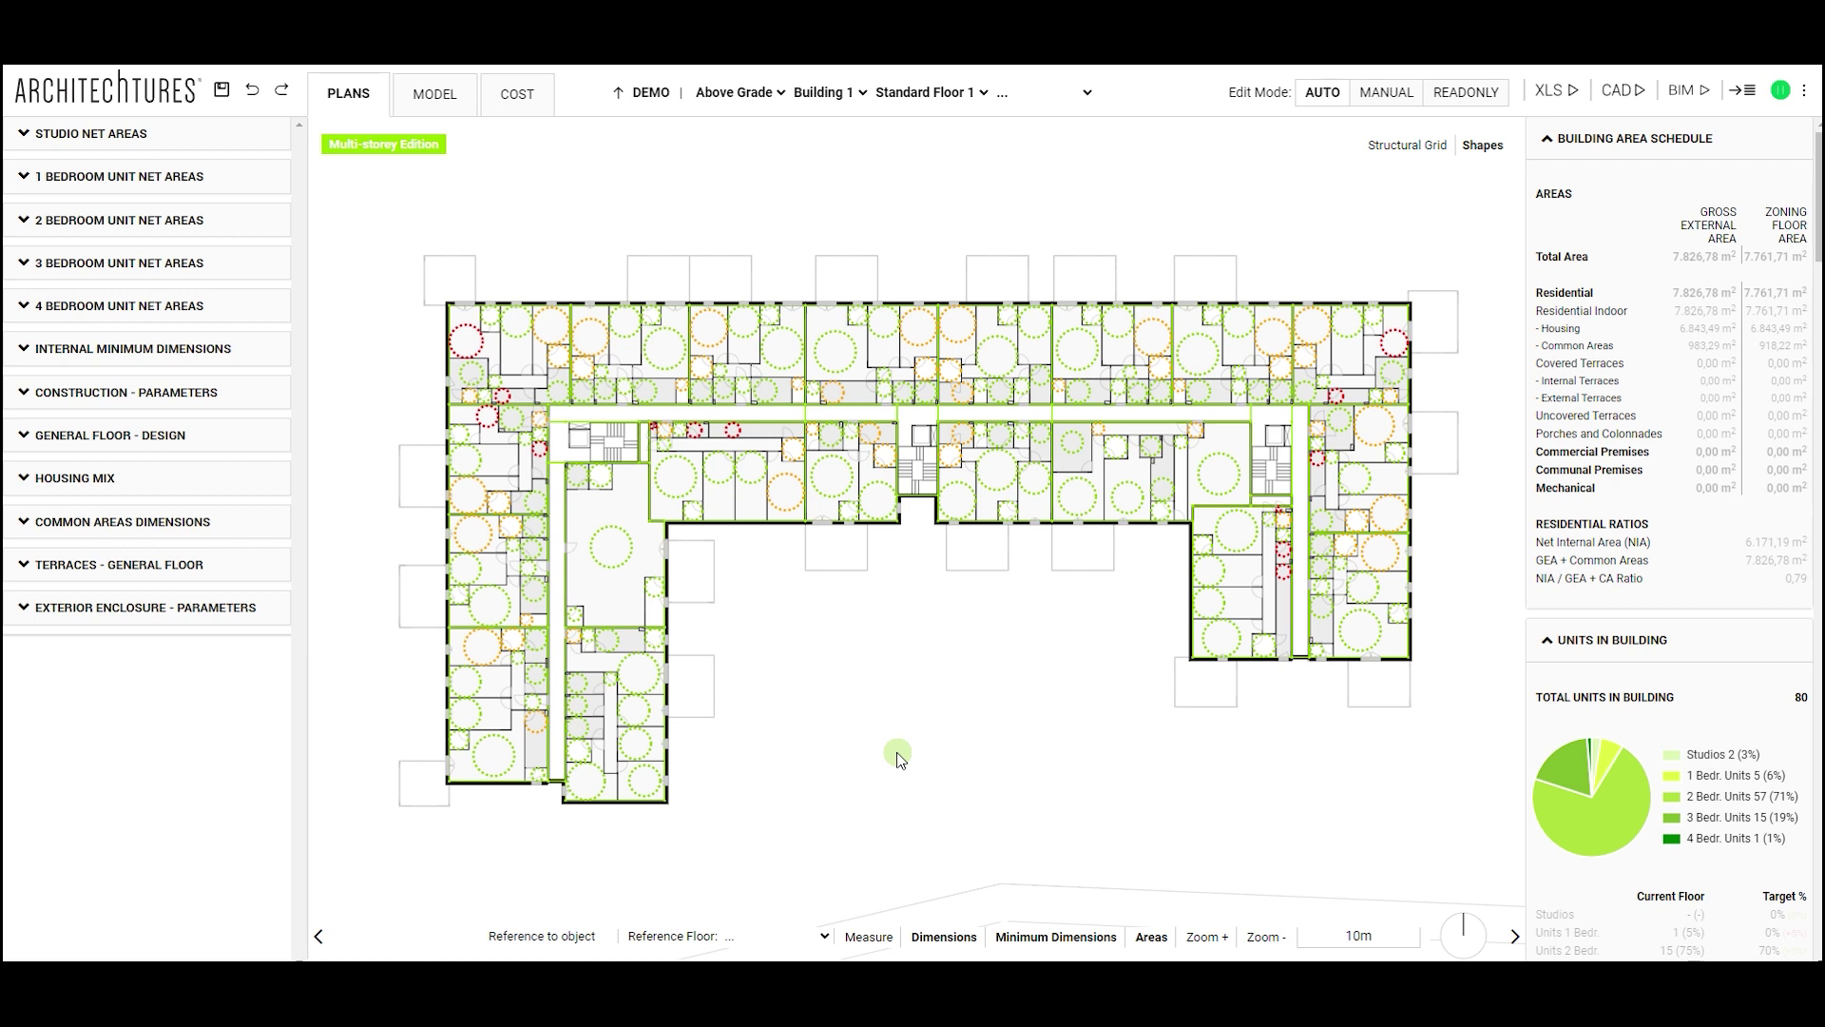
pyautogui.click(1483, 147)
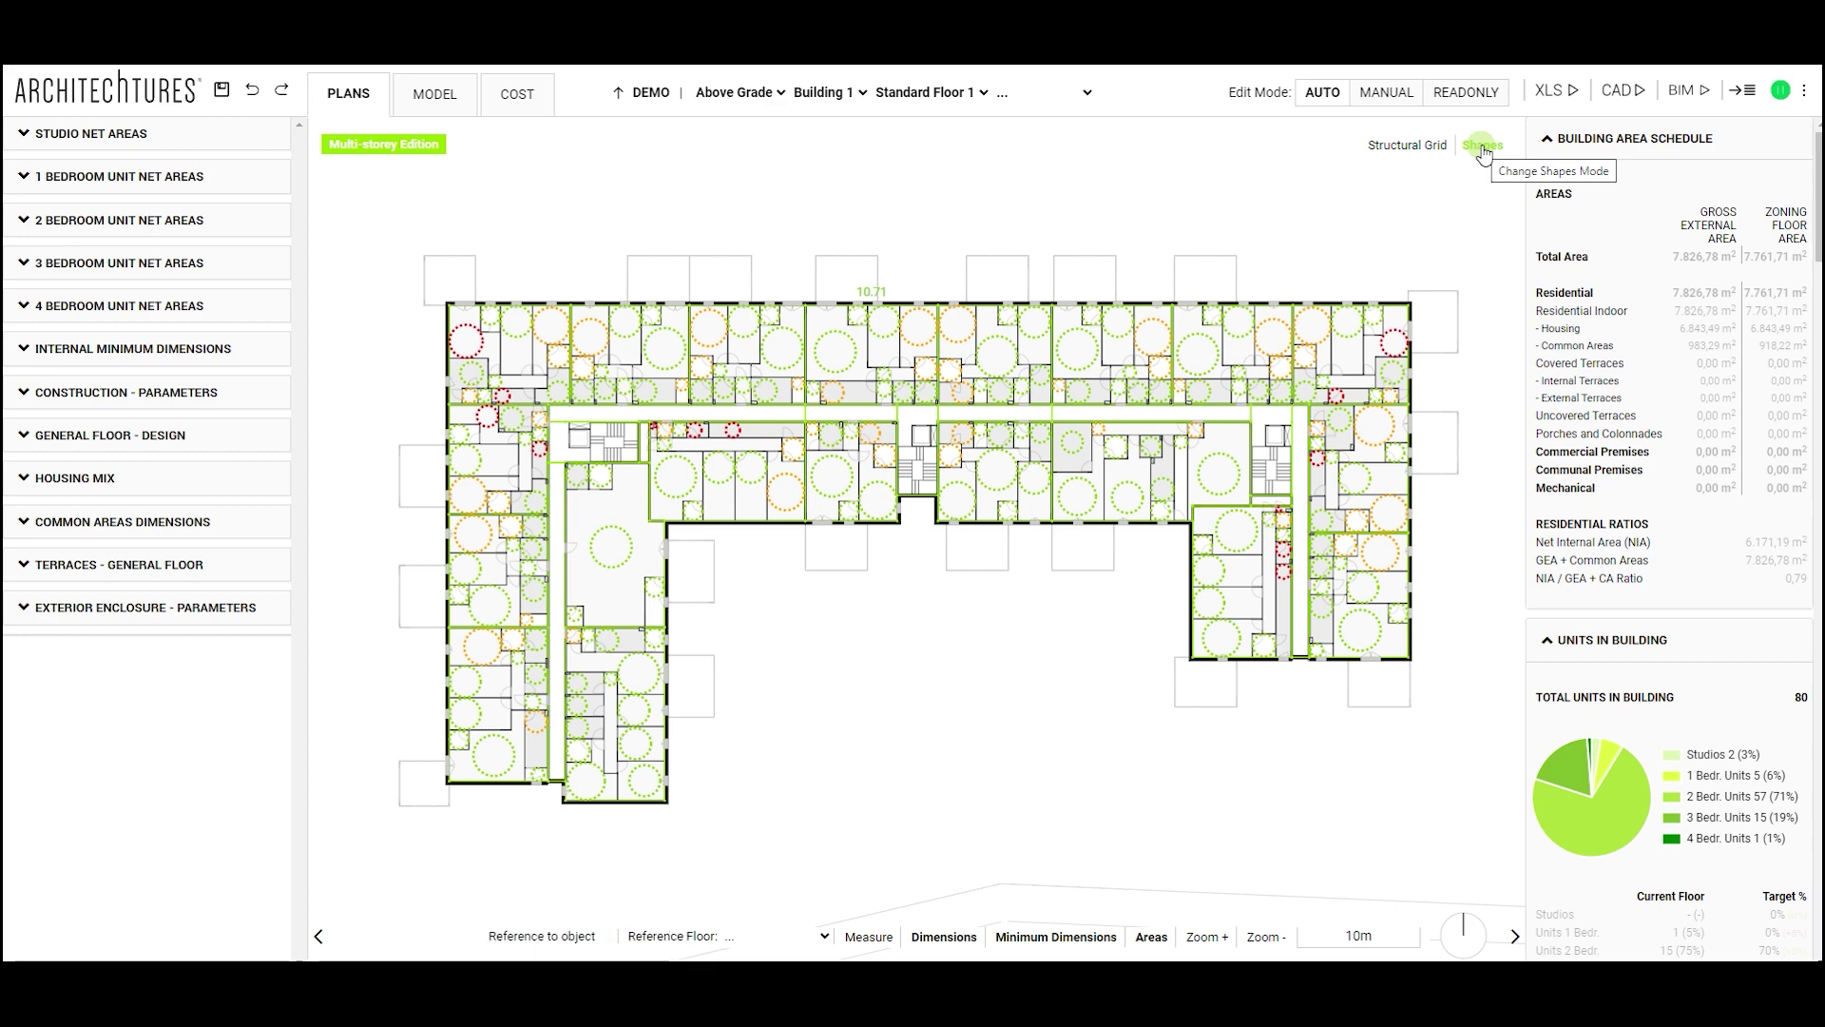
# Step: Regenerate the floor, set Unit 16 (2B M) to Apartment use, and reveal the core's ACCESS menu
pyautogui.click(1090, 450)
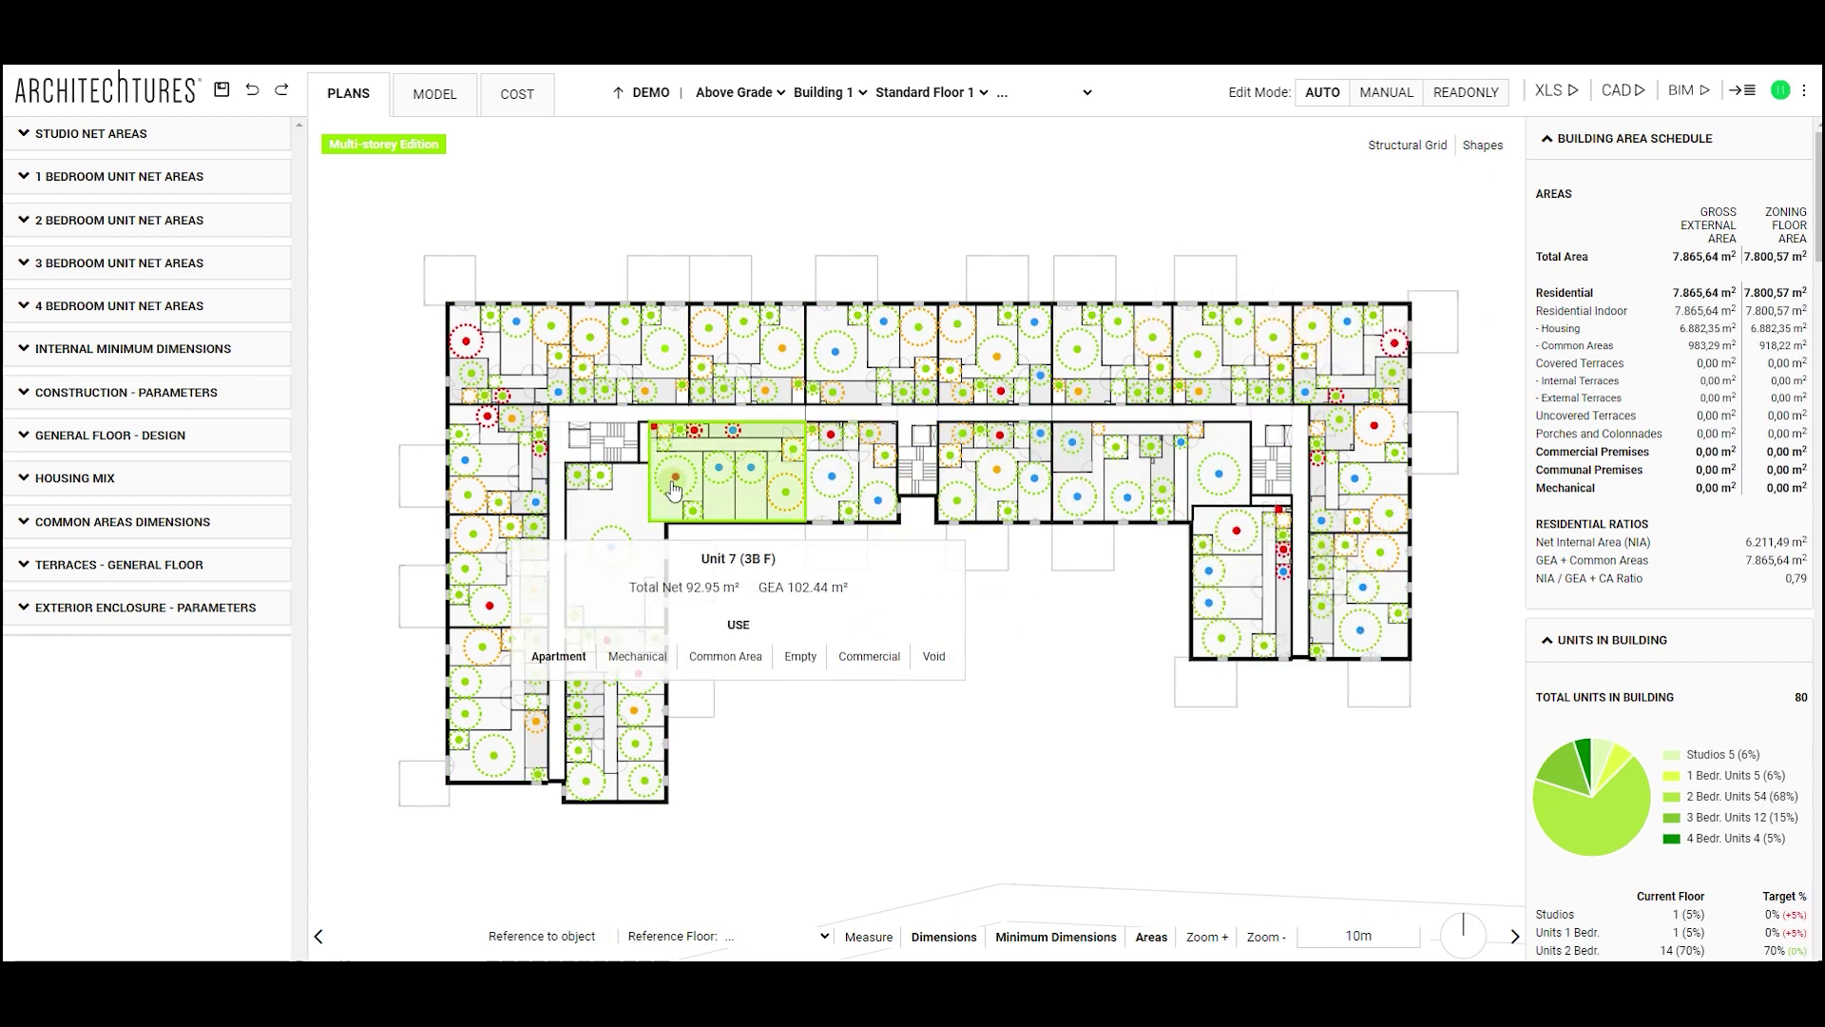
pyautogui.click(697, 738)
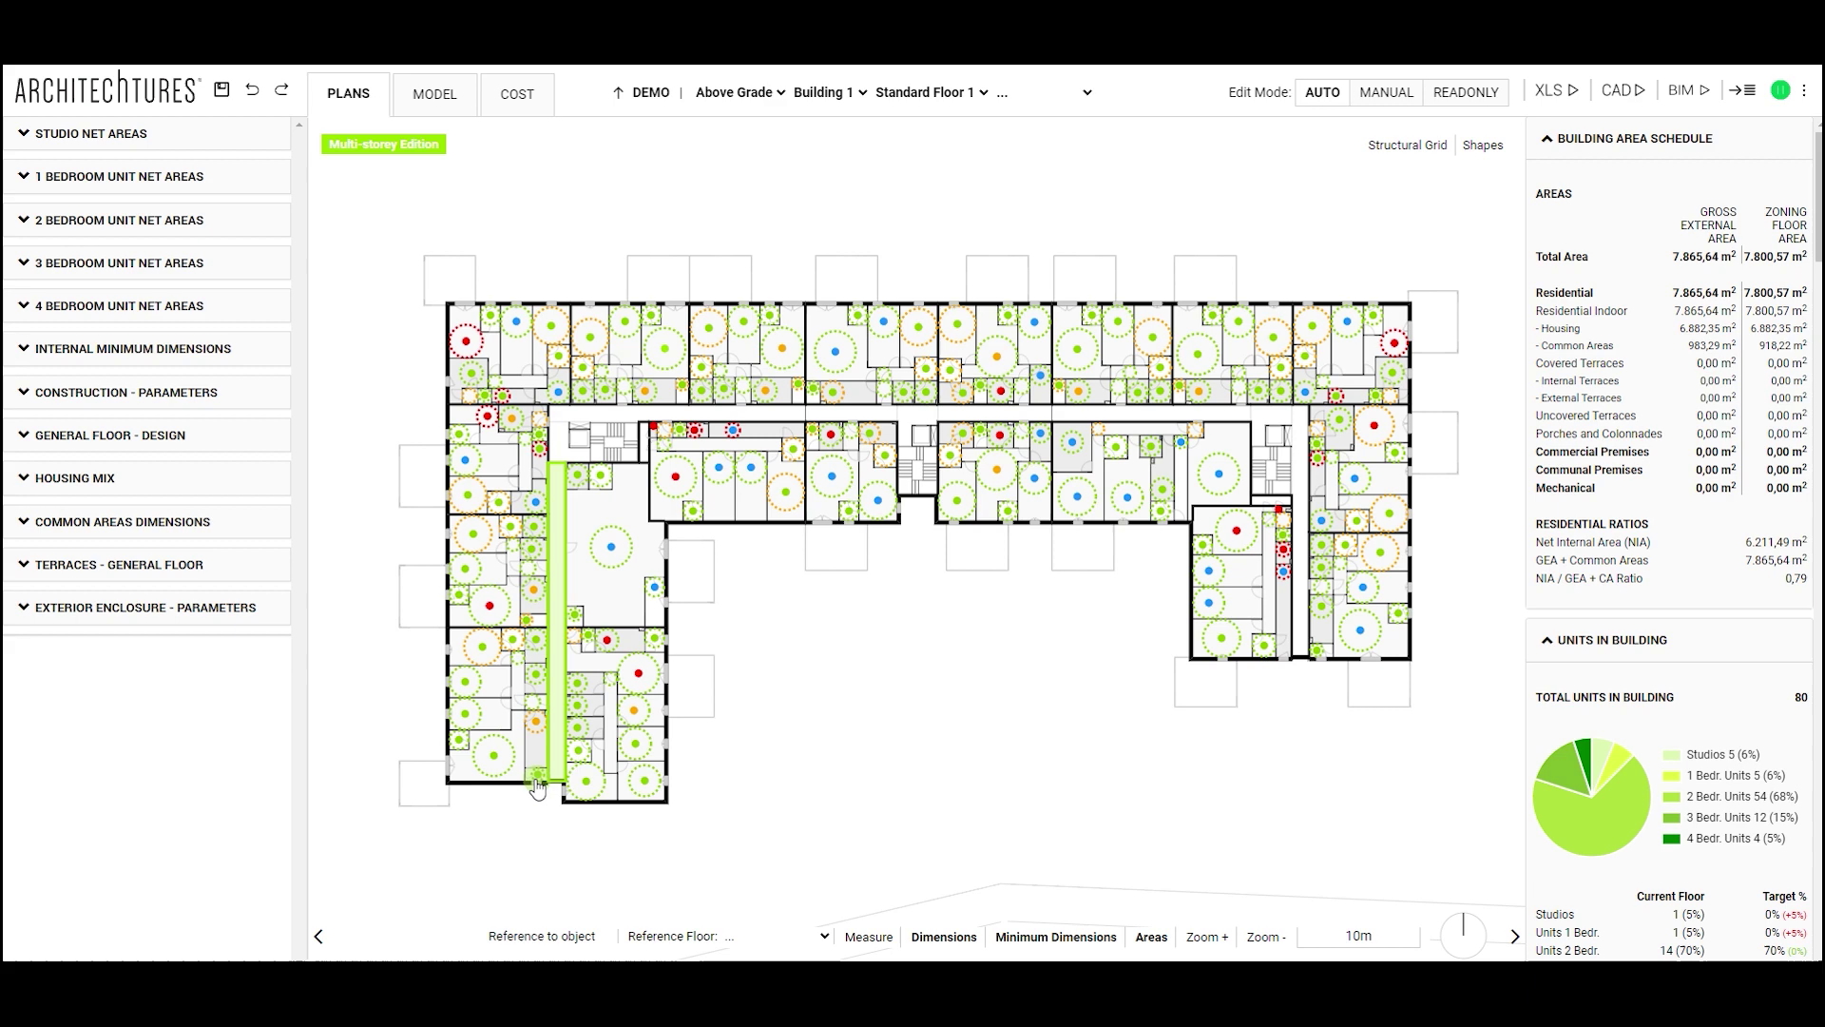
pyautogui.click(625, 587)
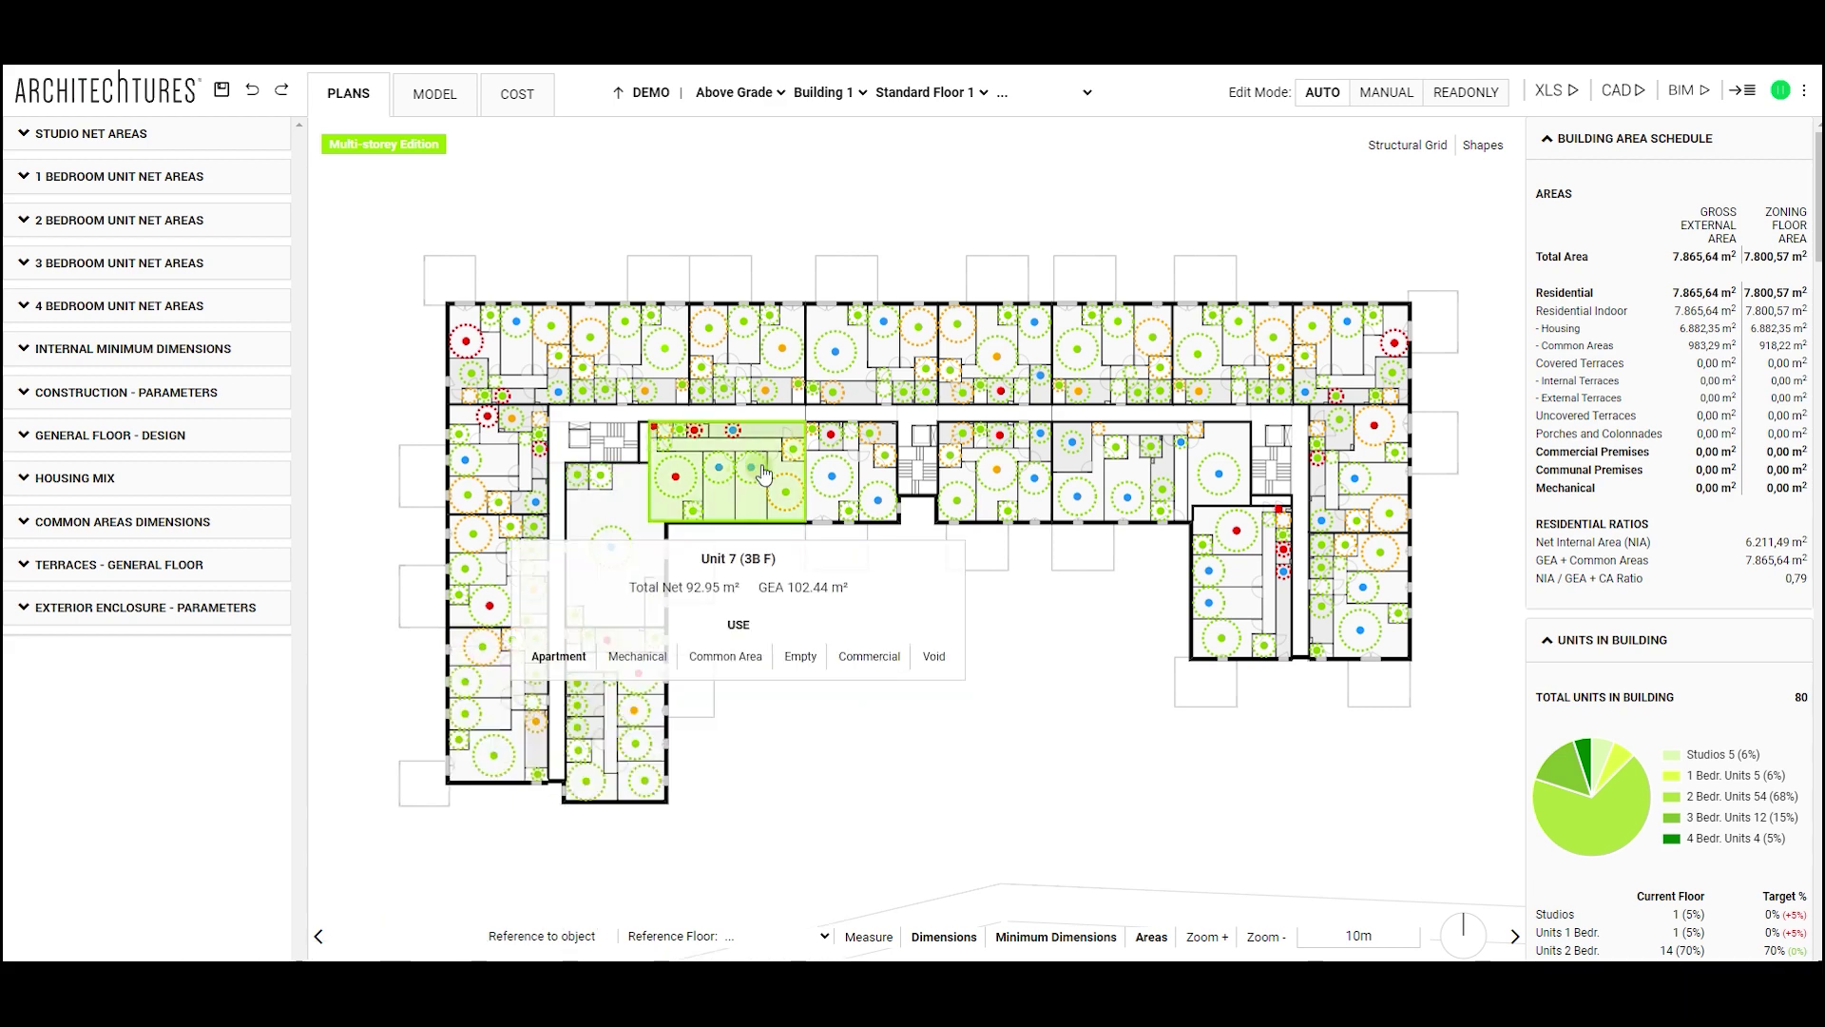
pyautogui.click(1050, 647)
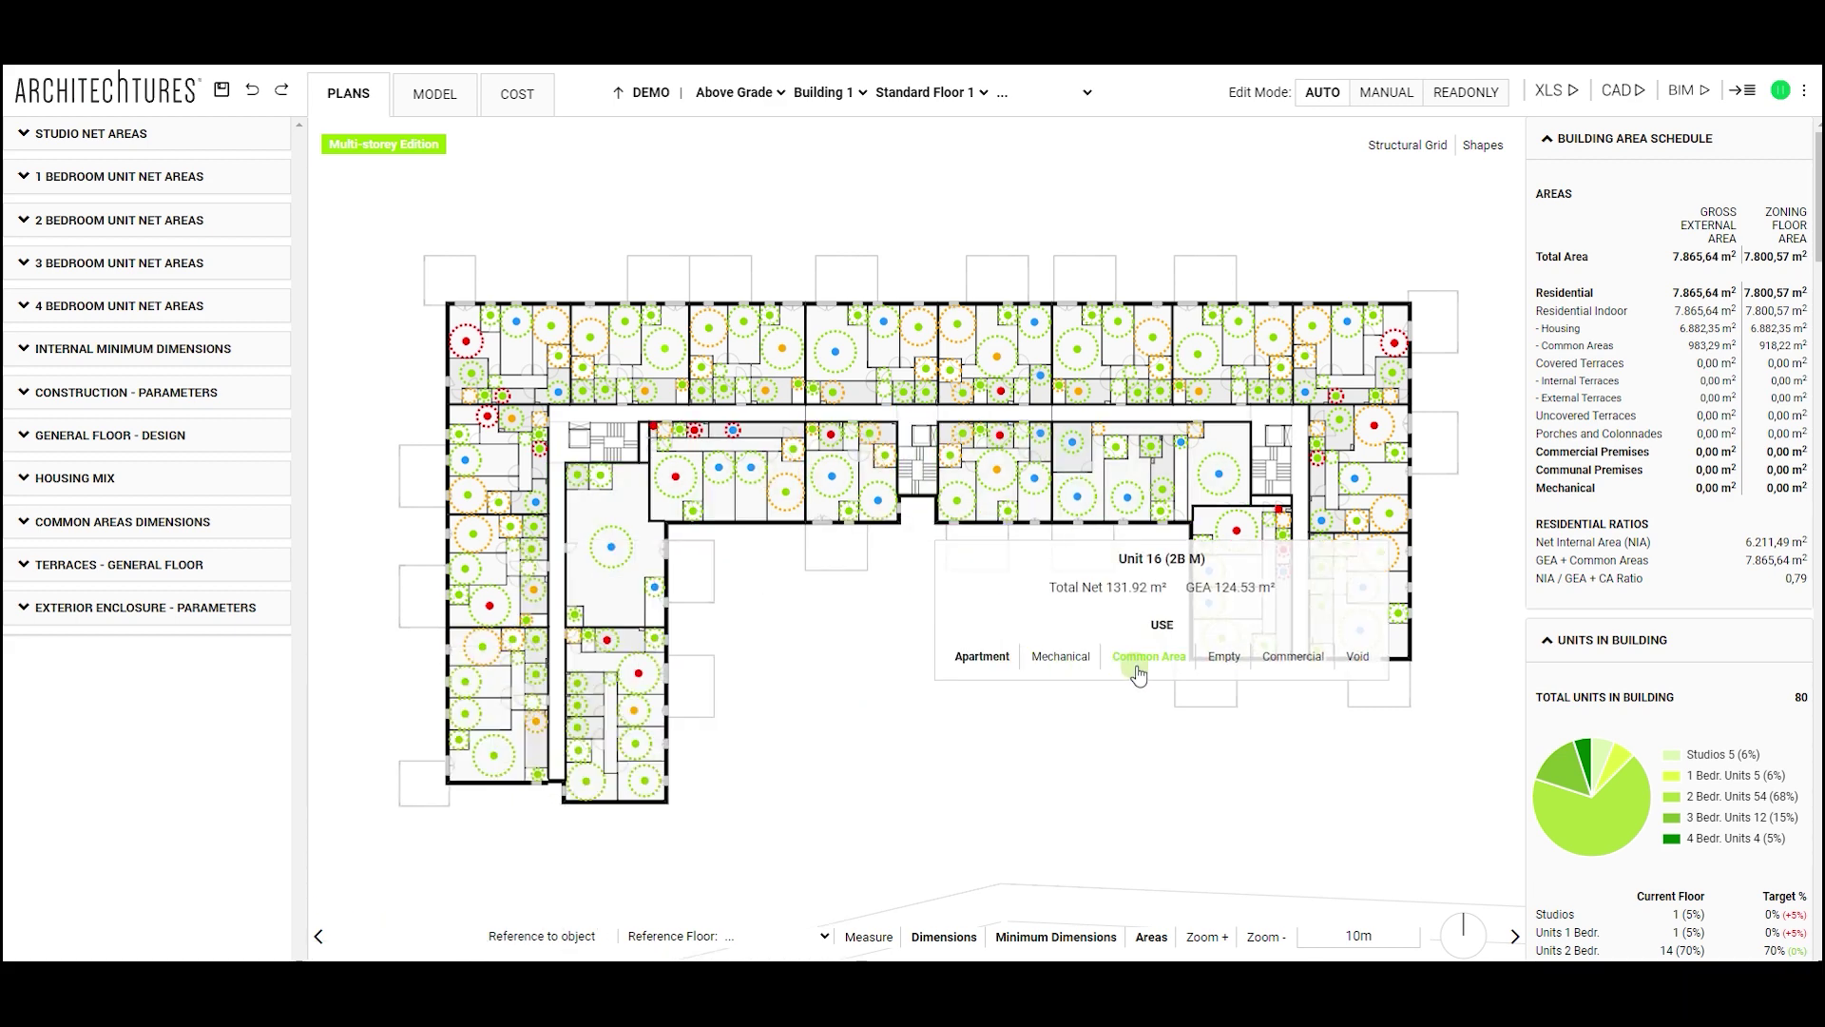
pyautogui.click(980, 661)
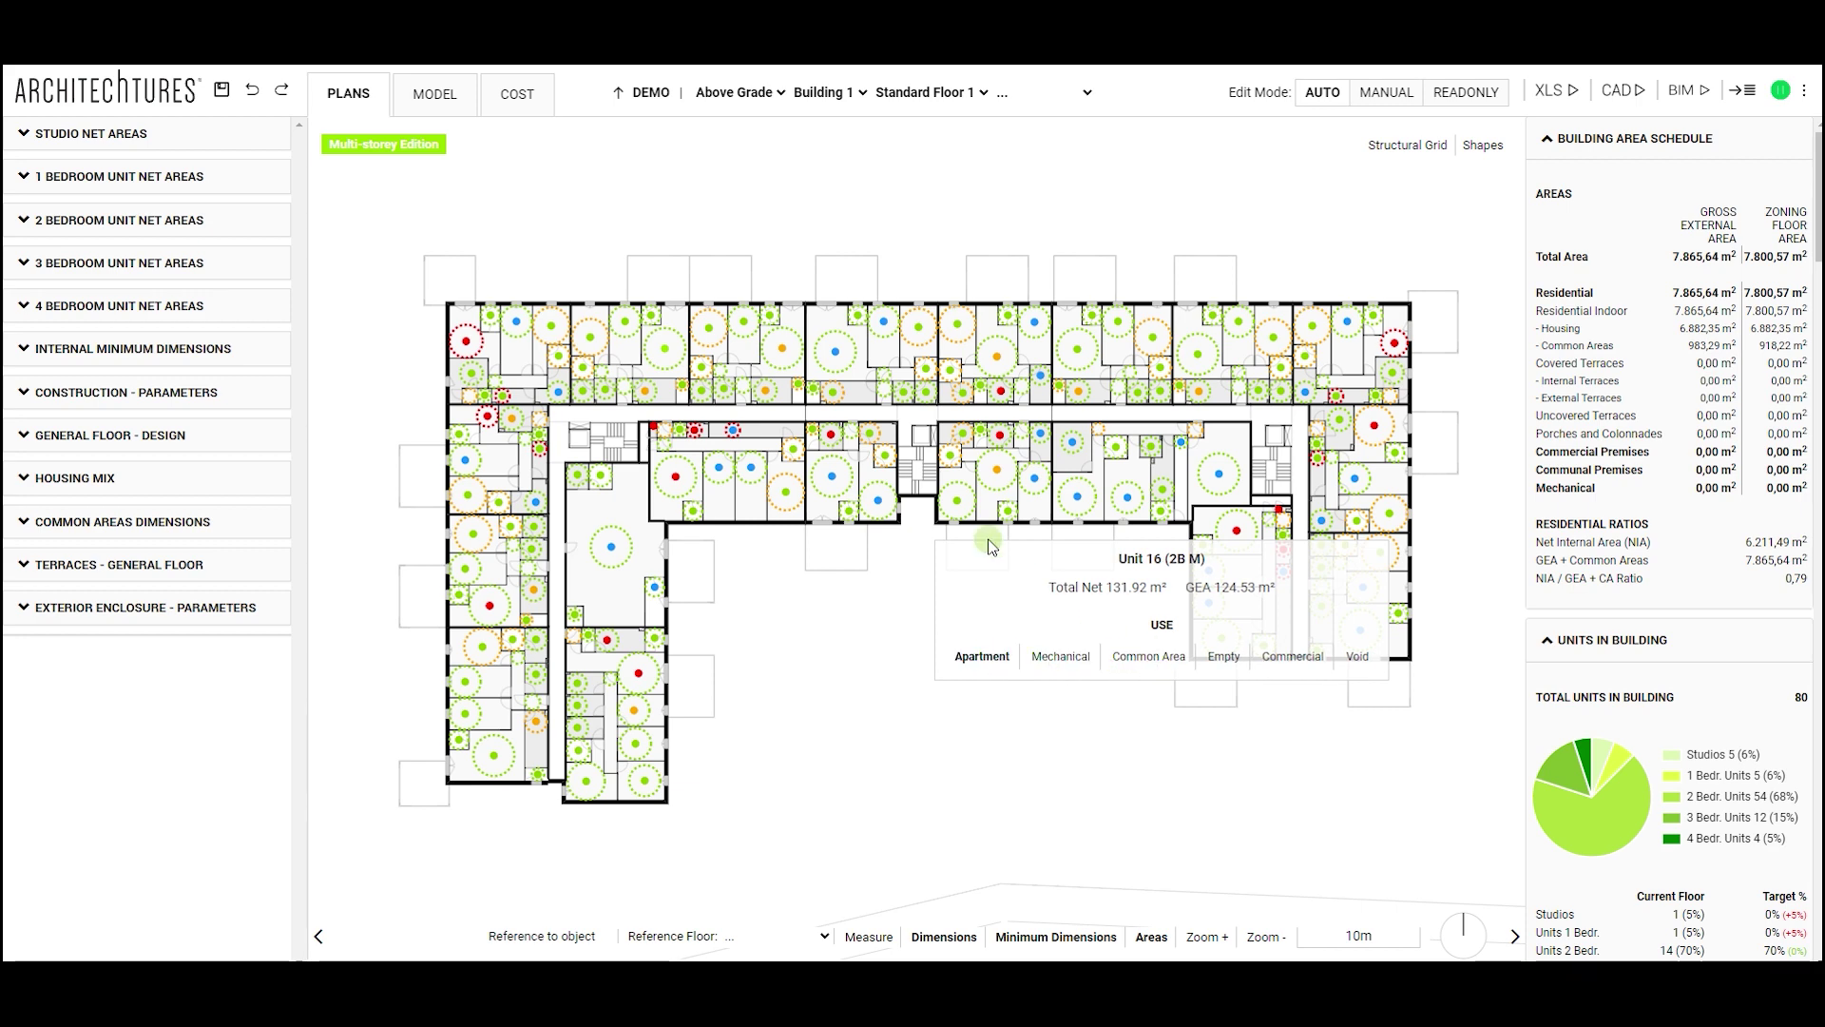
pyautogui.moveTo(988, 541)
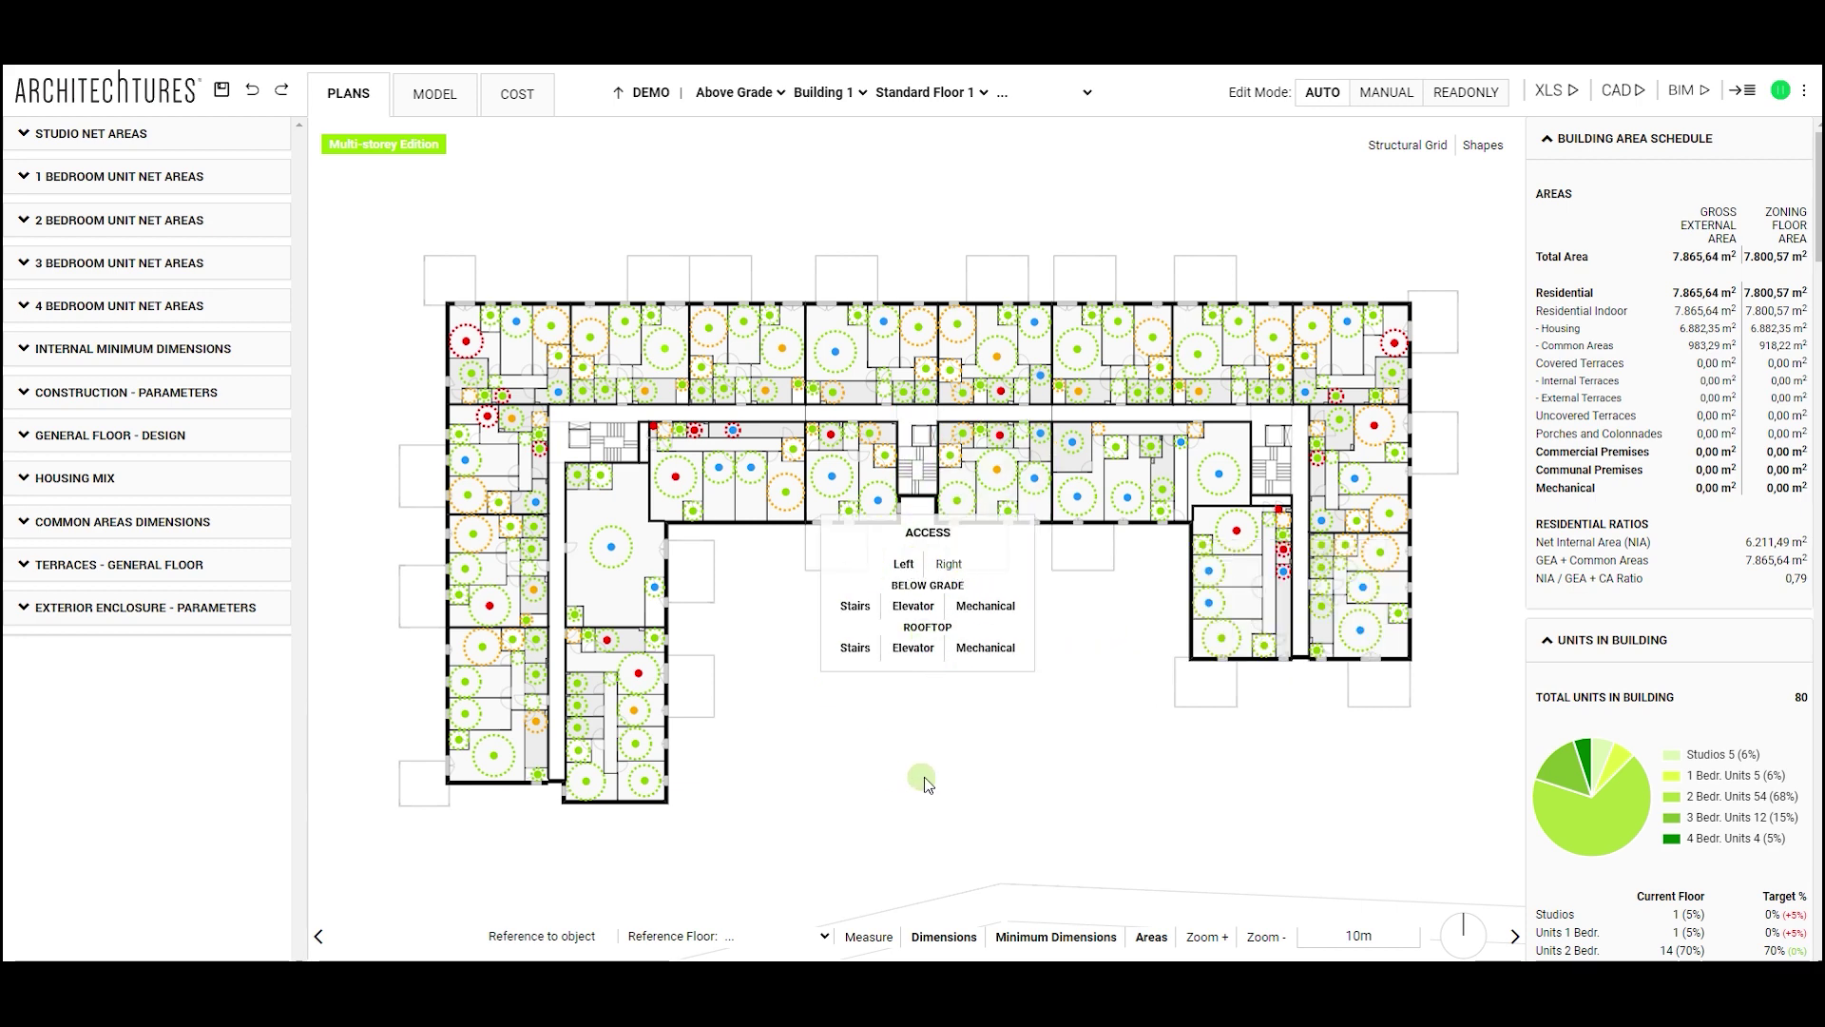